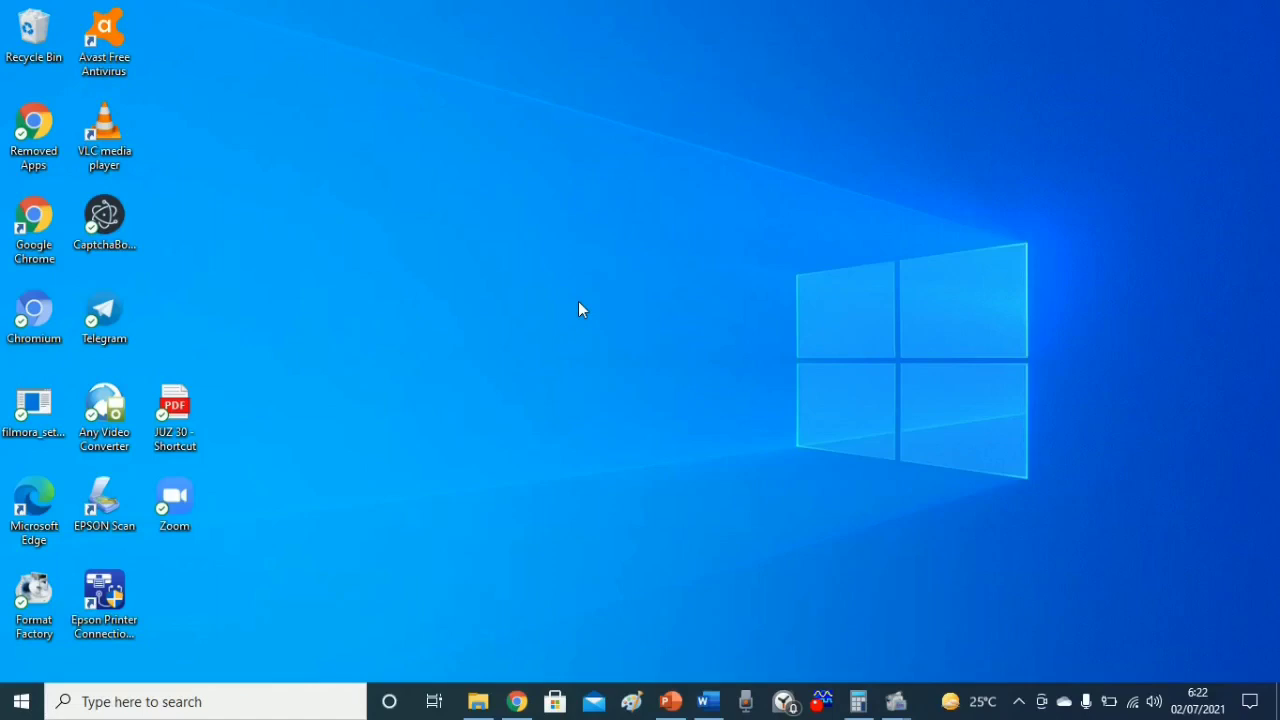
Restore the Chrome window showing the Google search results for 'google'.
click(516, 700)
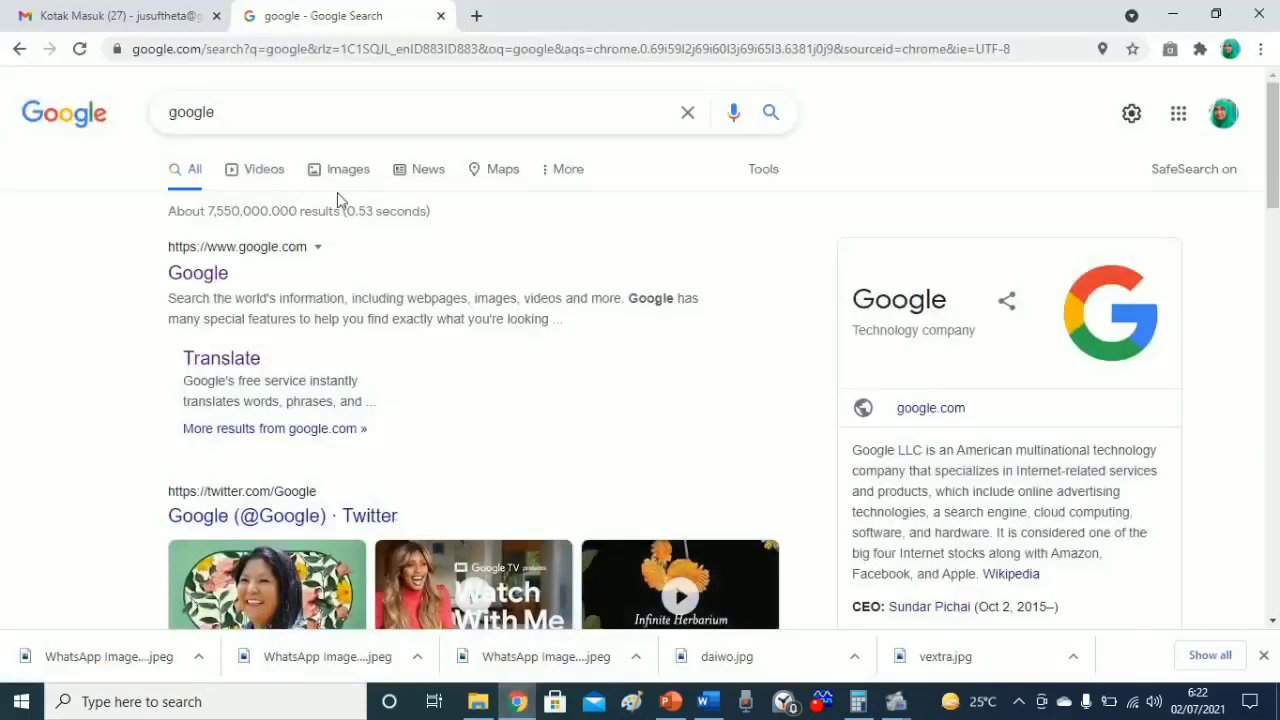
Go to the Shopee Seller Centre login page at seller.shopee.co.id/account/signin.
click(283, 58)
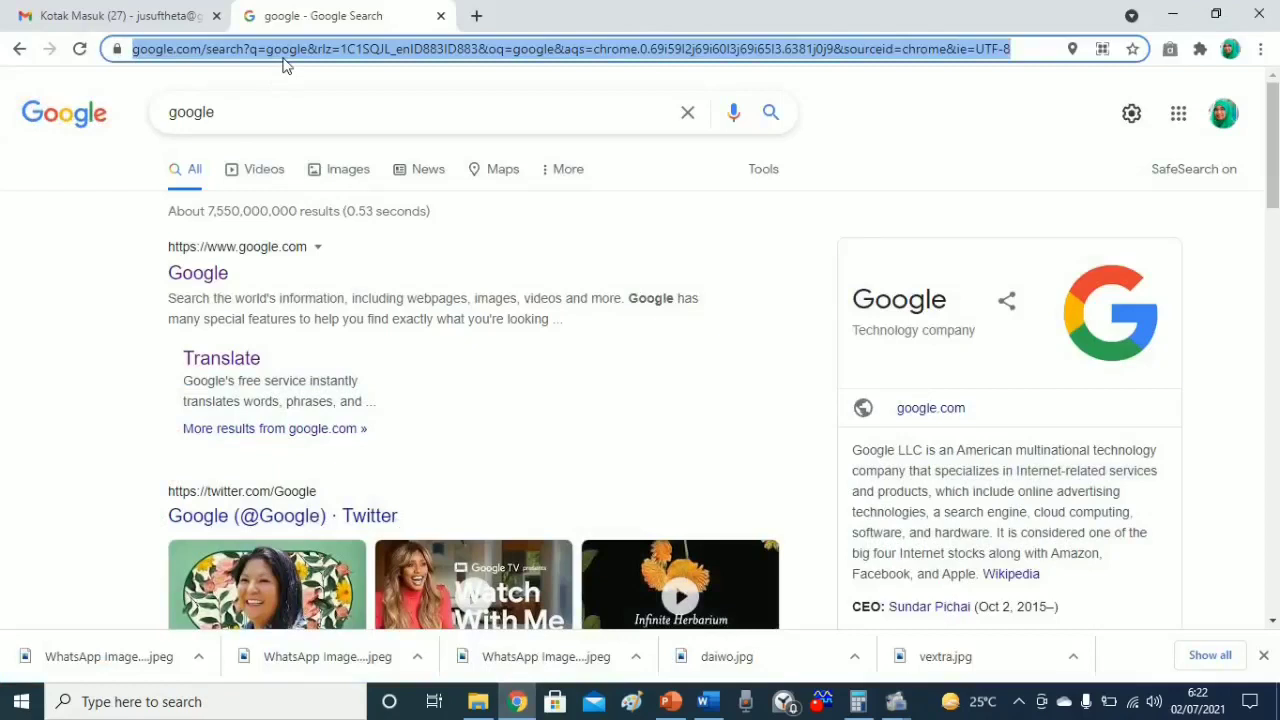
text(se)
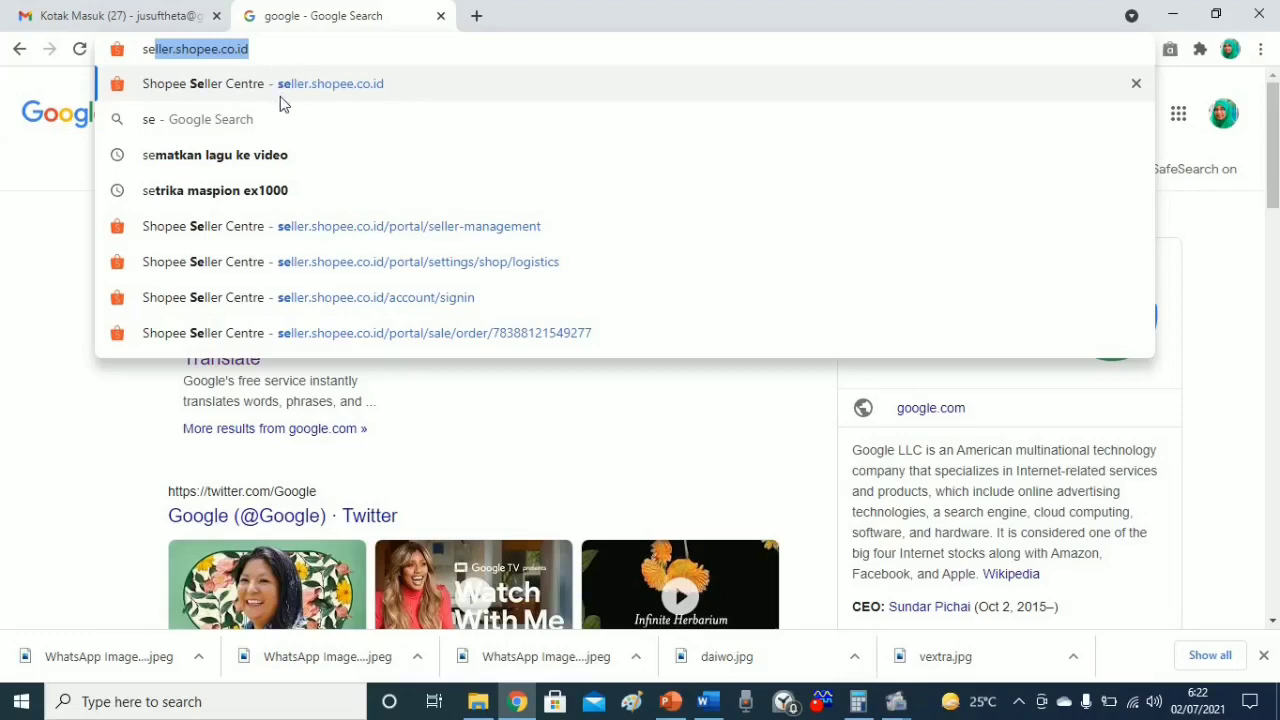
click(335, 297)
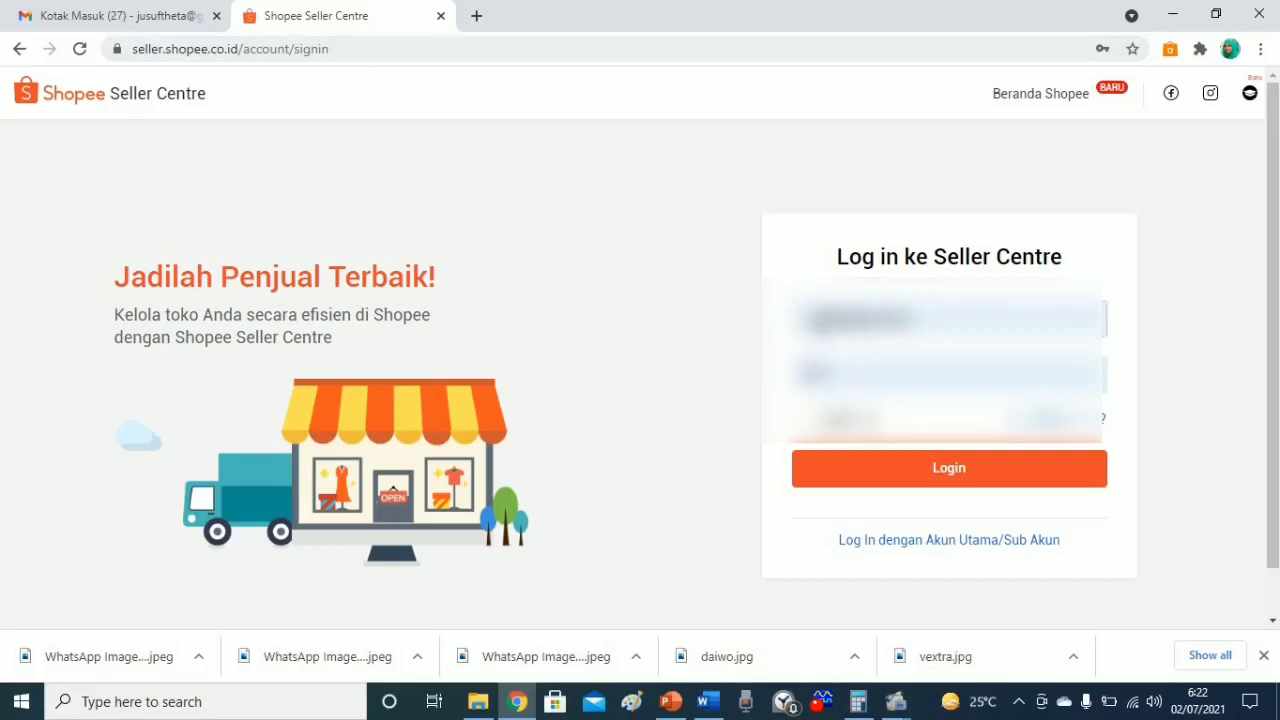
Correct the username, enter the account password, and log in to the shop dashboard.
double_click(828, 319)
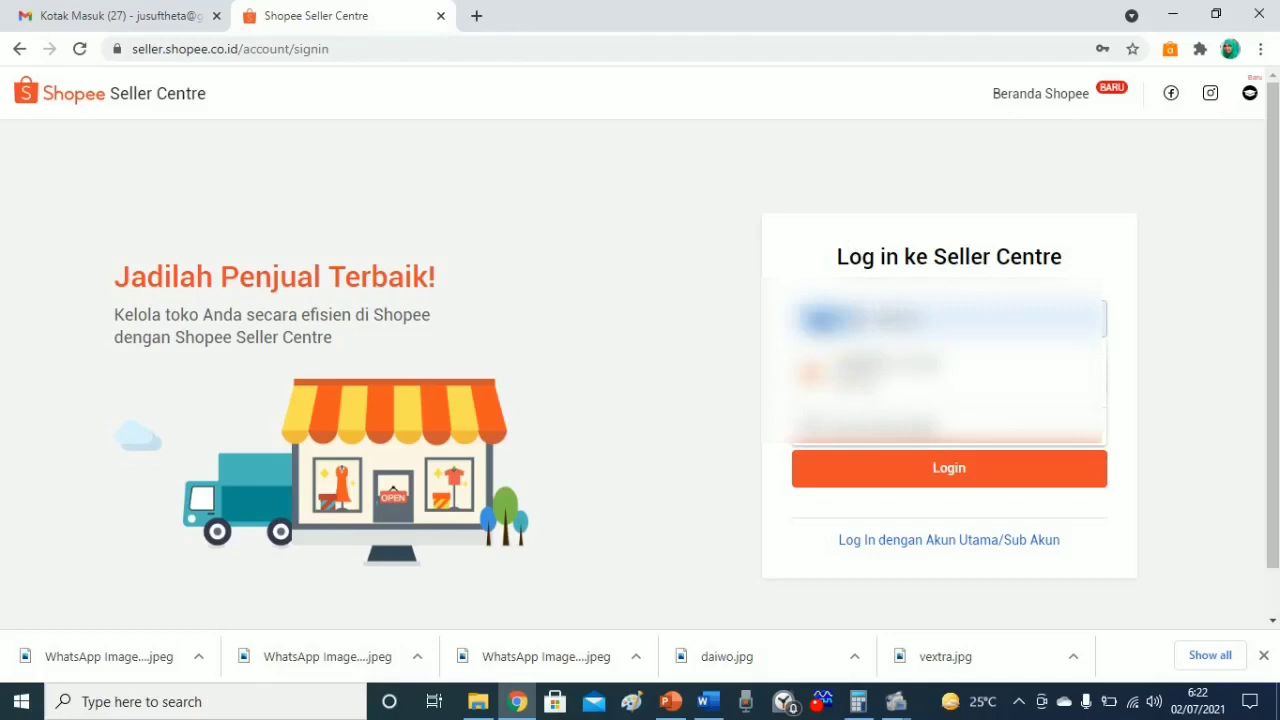
key(BackSpace)
text(****)
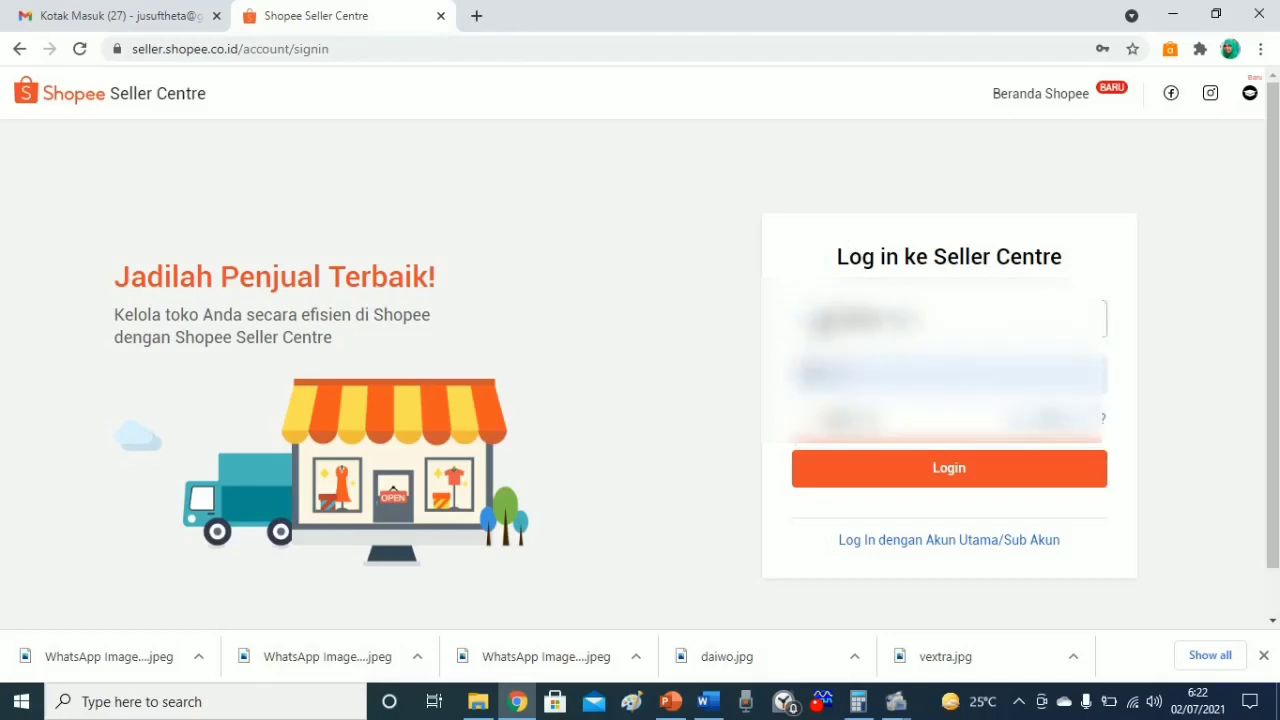
click(825, 374)
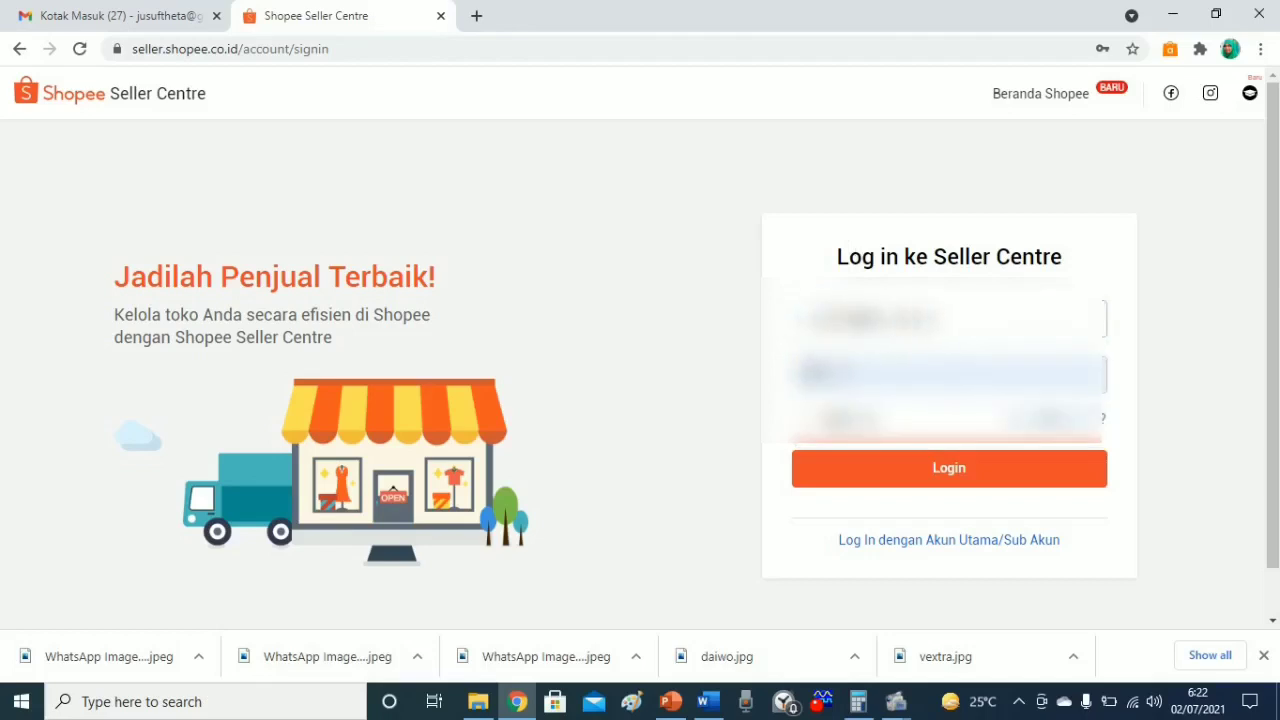
text(**)
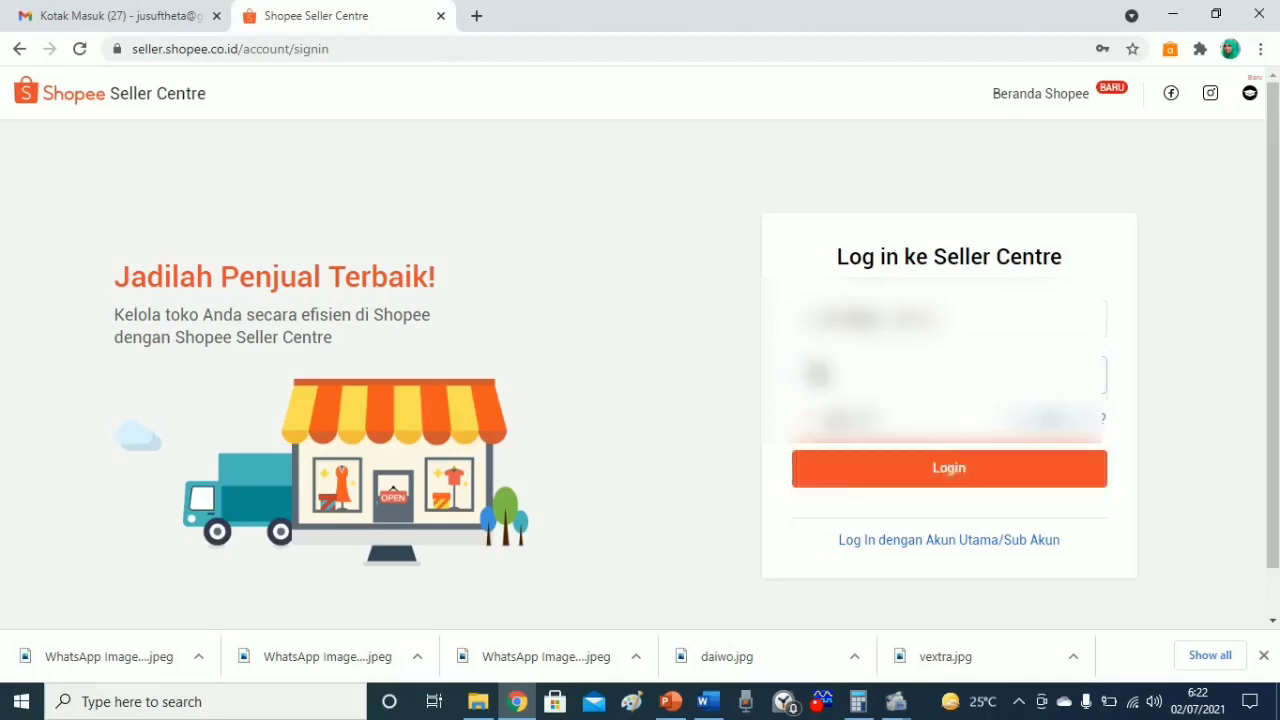
key(BackSpace)
click(1011, 474)
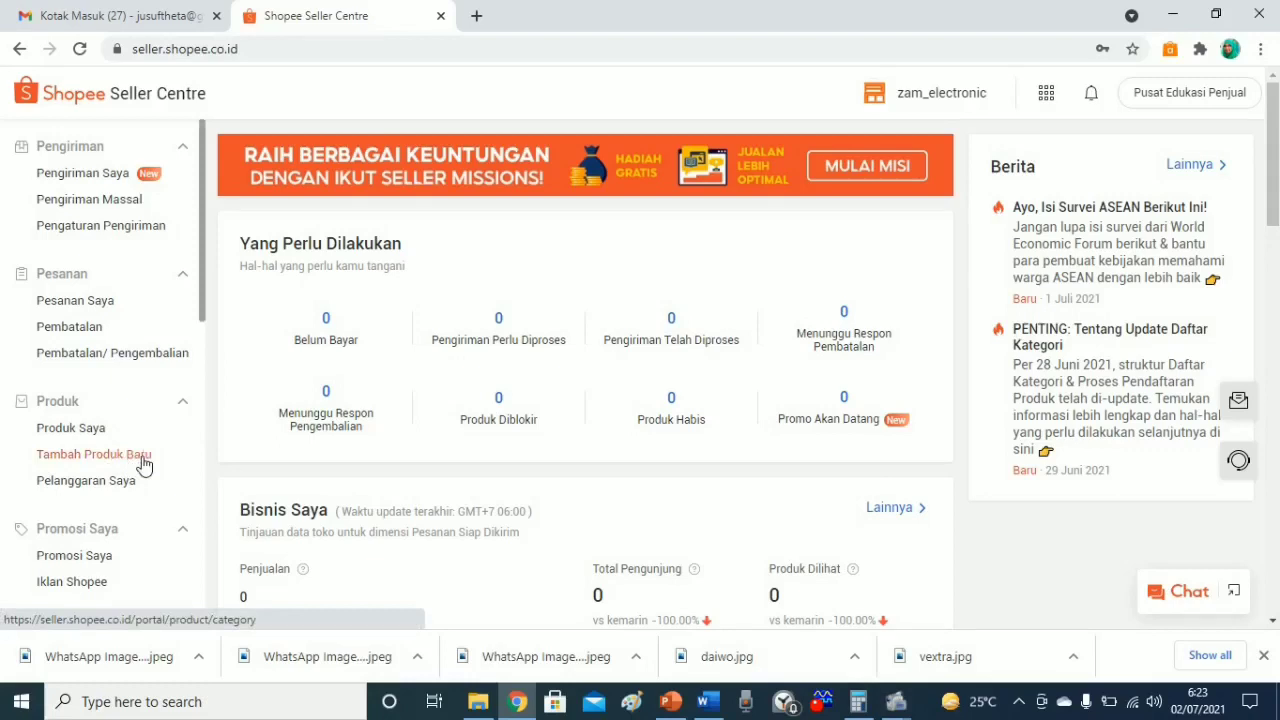
Open Tambah Produk Baru from the Produk section of the sidebar.
click(143, 456)
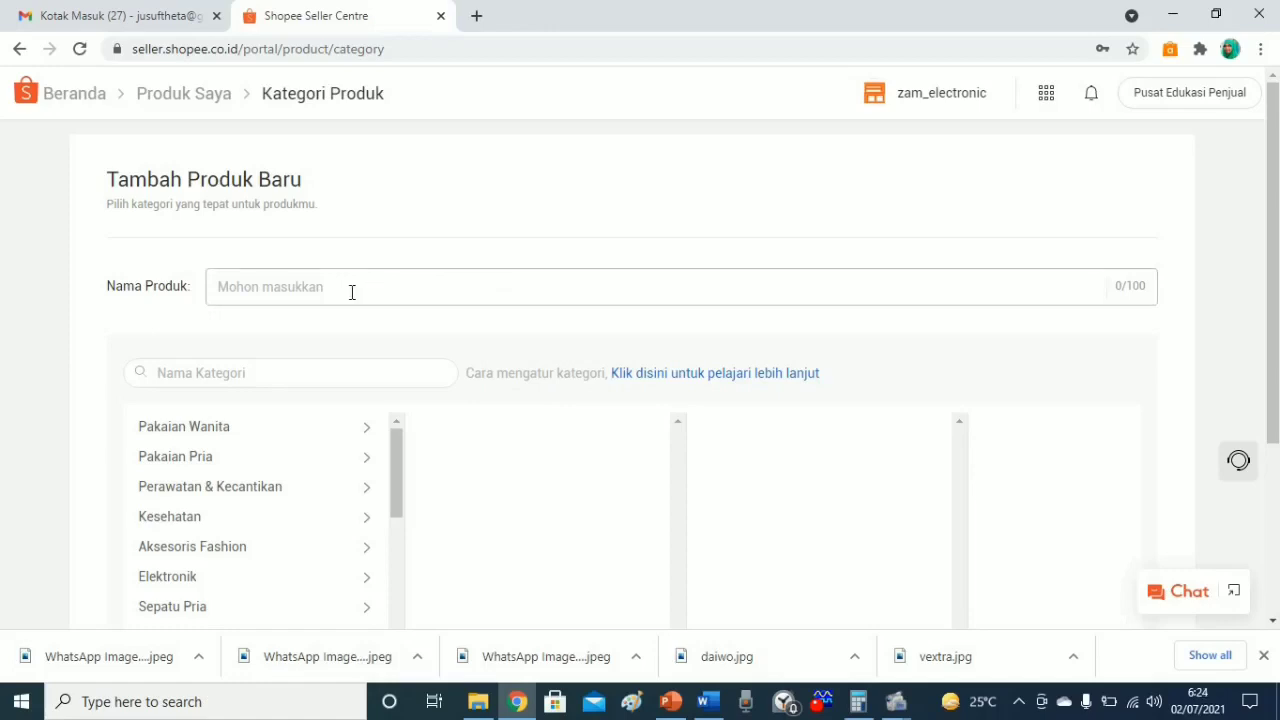
Enter 'Maspion Kompor Gas Satu Tungku MKS 810 S' as the product name.
click(284, 282)
text(Mas)
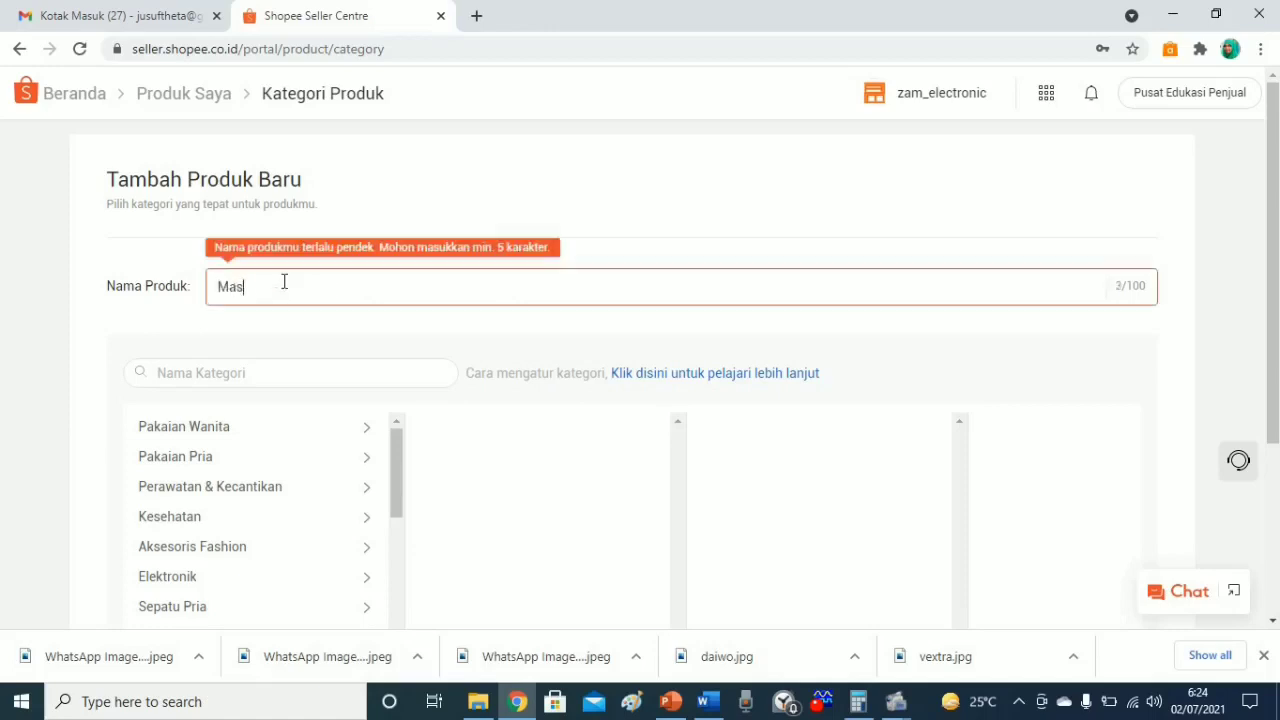
text(pion )
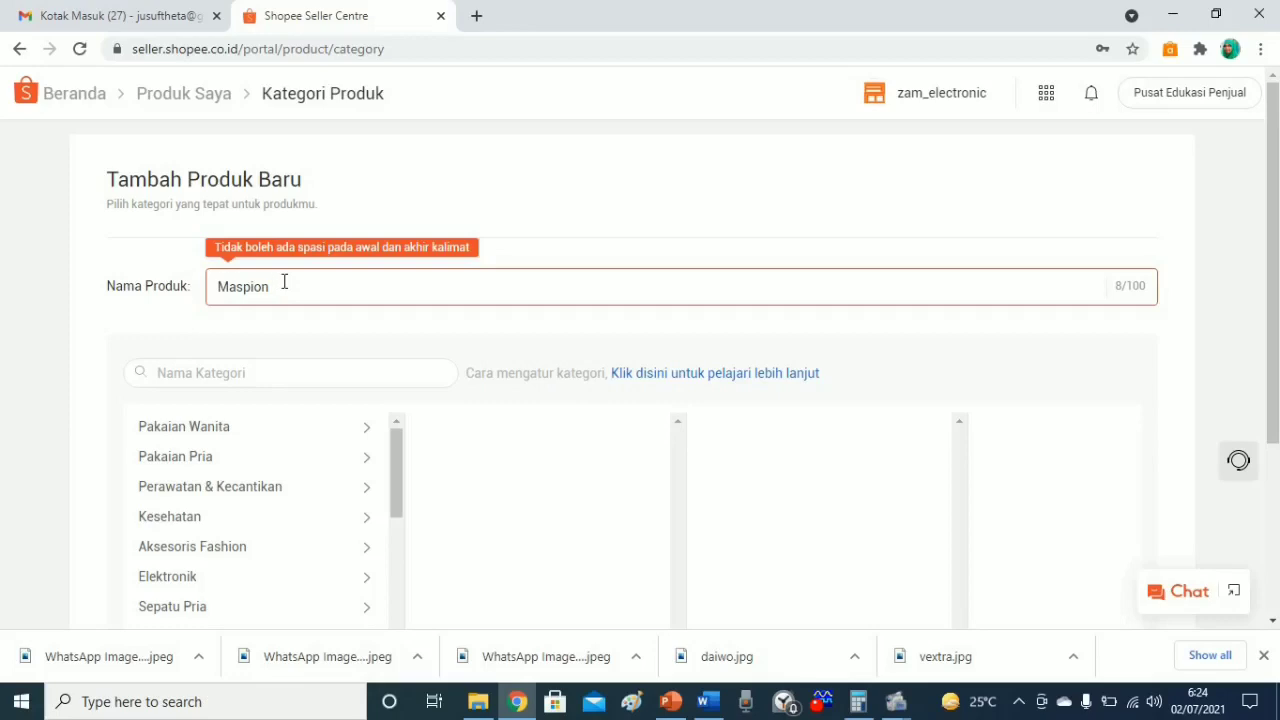
text(Kompo)
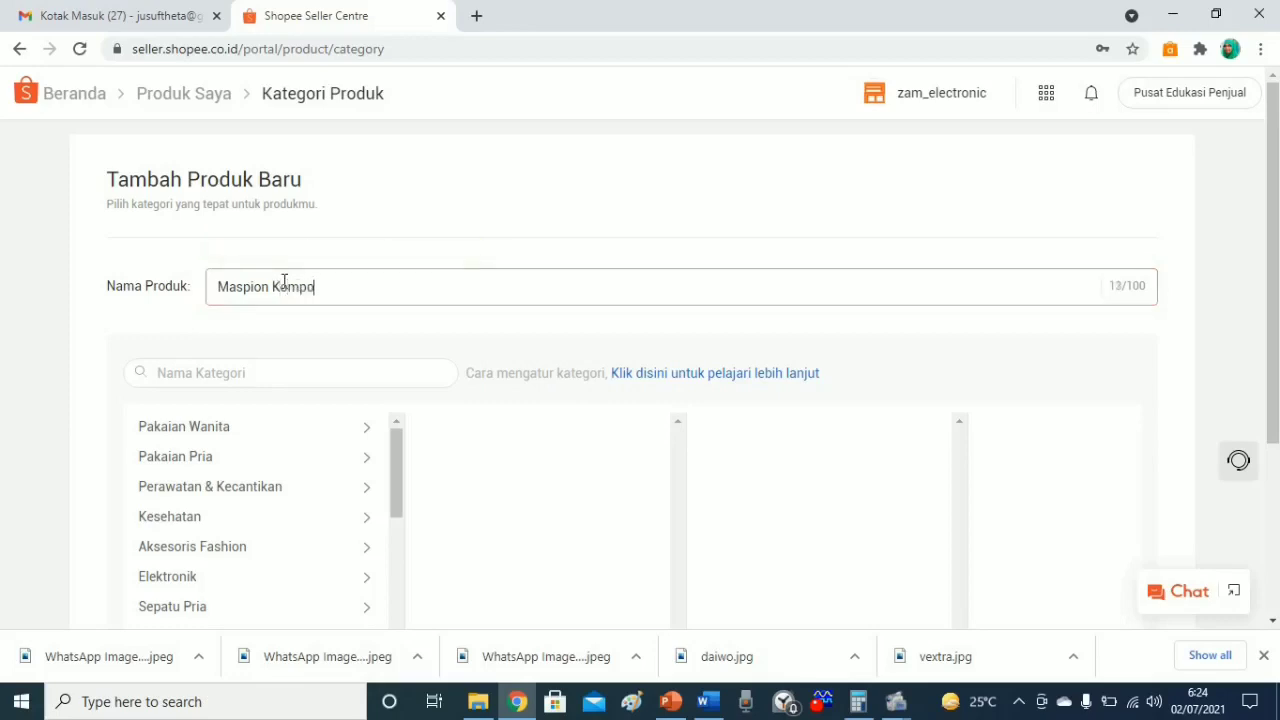
text(r Gas)
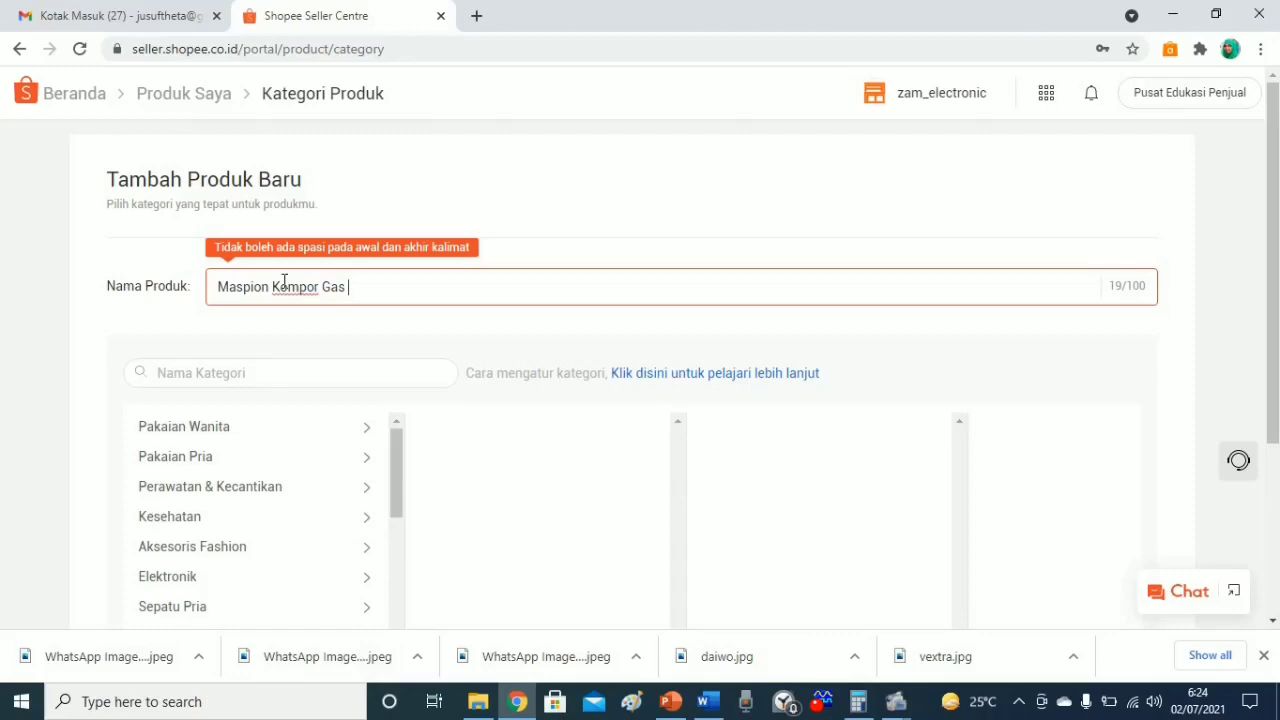
text(MKS )
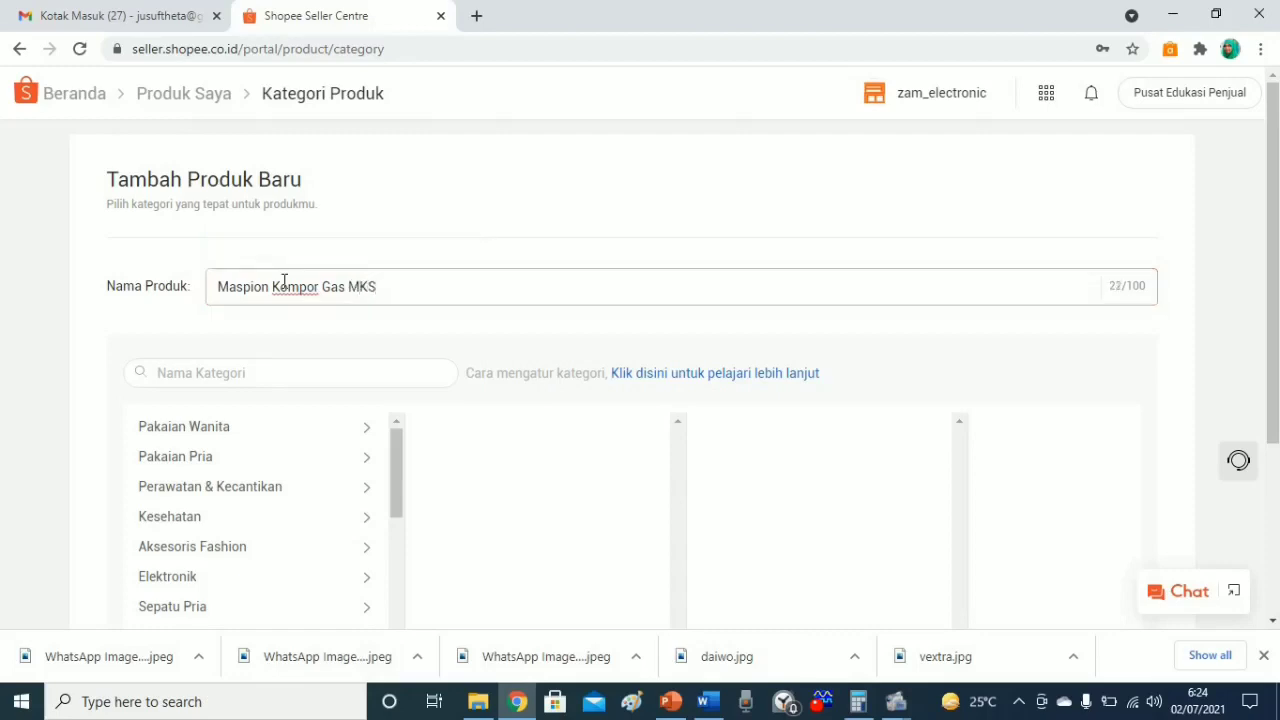
text(810 S)
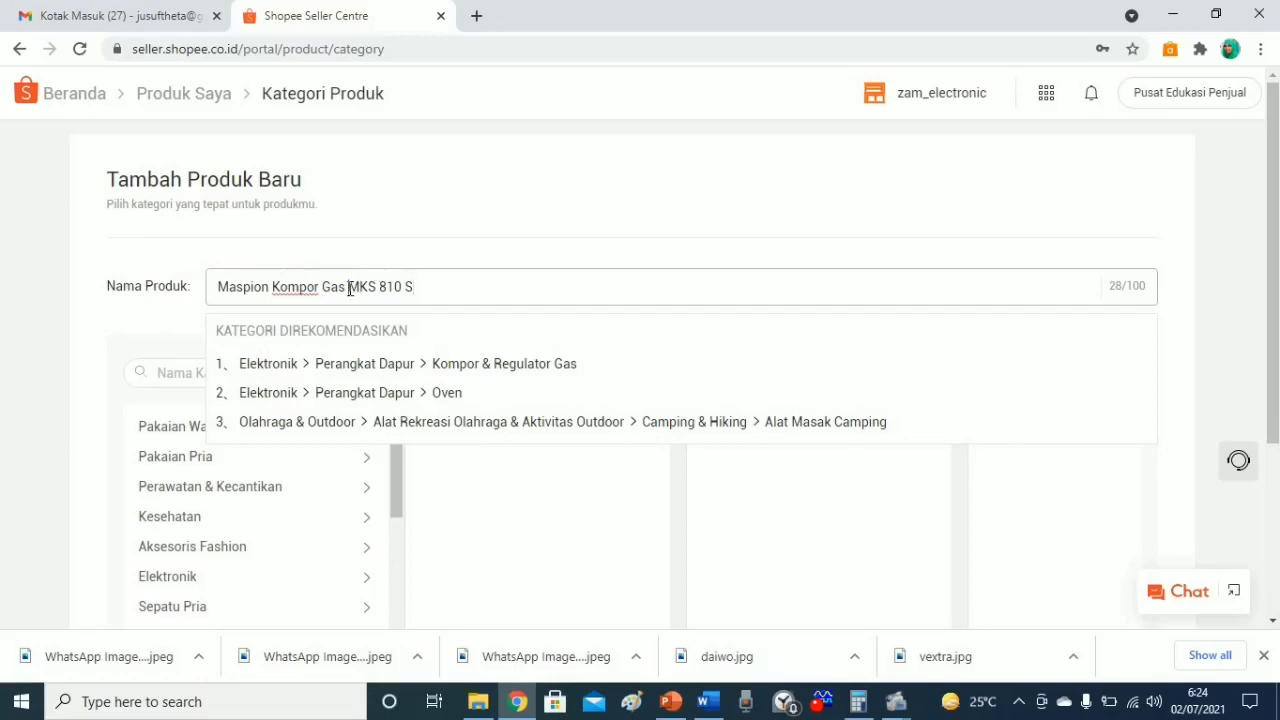
text(Satu Tungku)
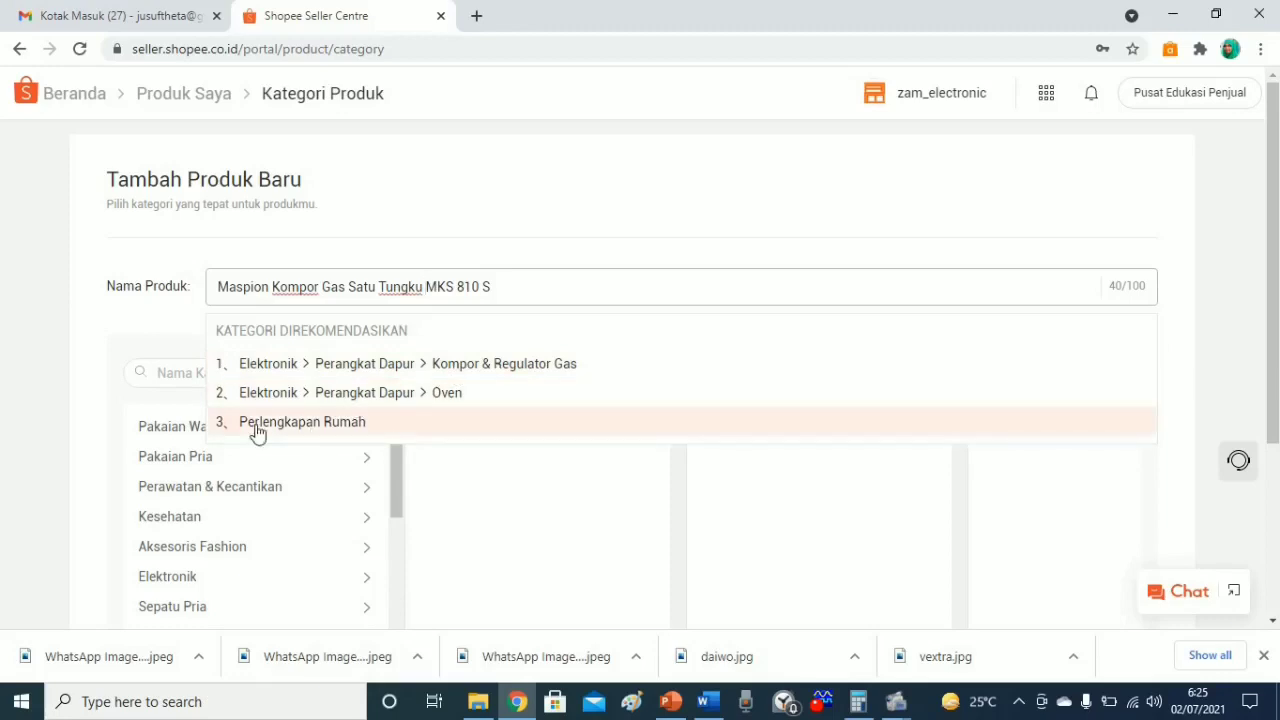
Pick the recommended category Elektronik > Perangkat Dapur > Kompor & Regulator Gas.
click(456, 367)
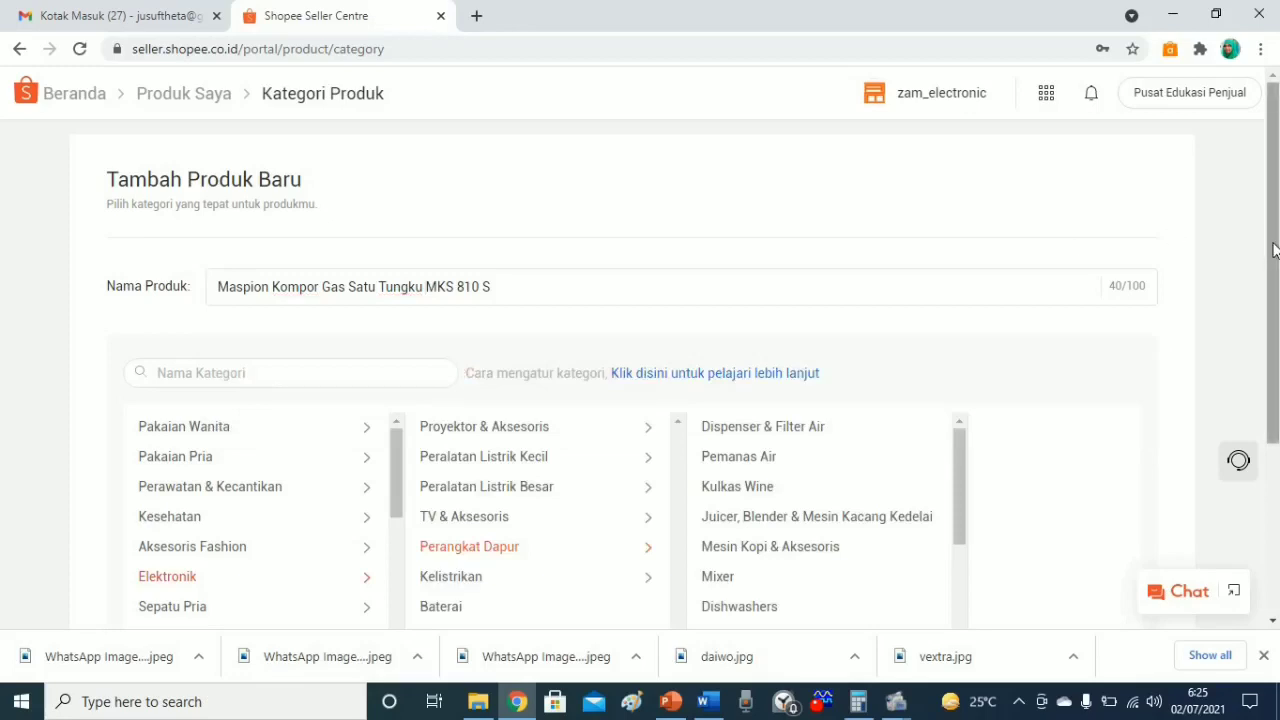
drag(1274, 250, 1274, 338)
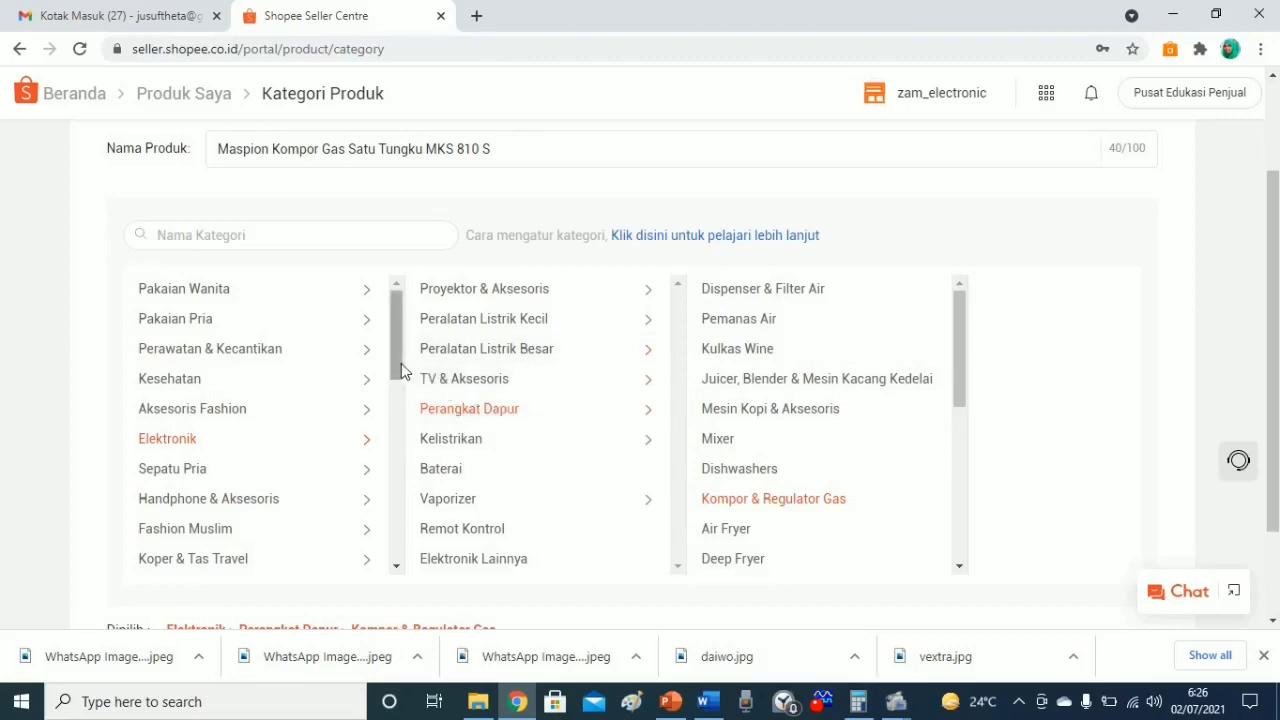
drag(401, 371, 402, 440)
drag(393, 380, 397, 496)
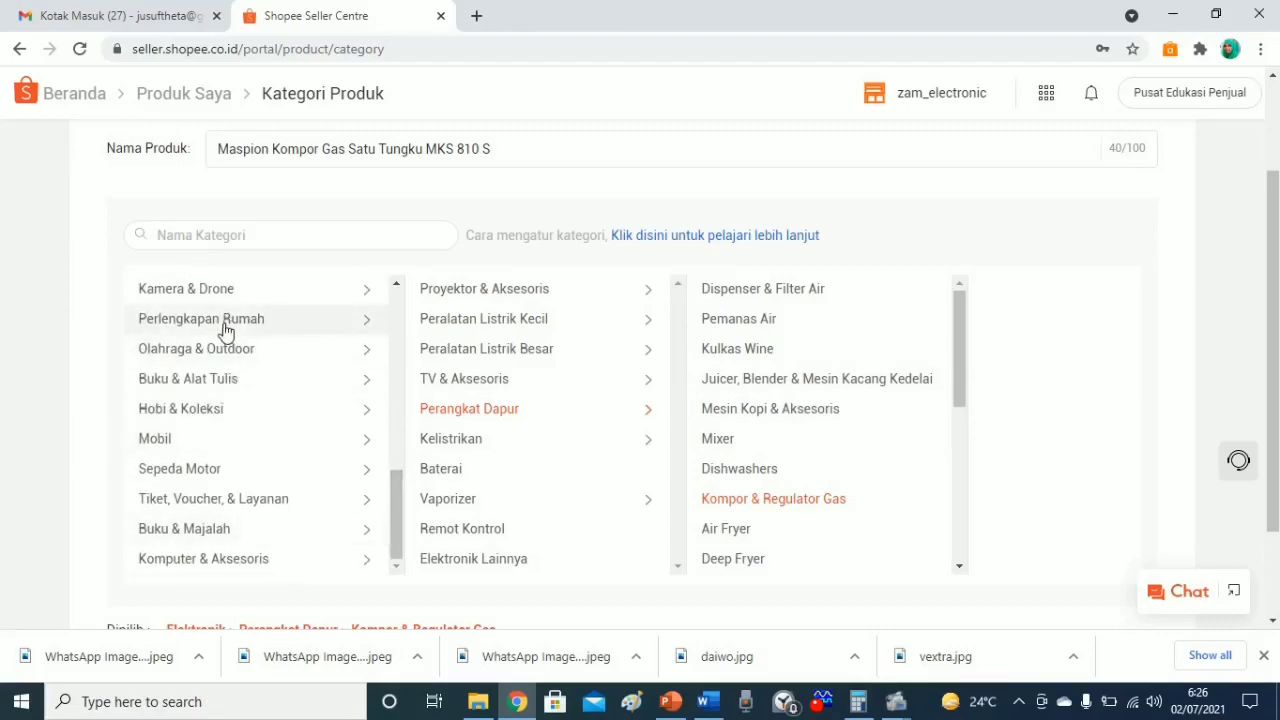
Choose Perlengkapan Rumah > Perlengkapan Dapur > Perlengkapan Dapur Lainnya in the category columns.
click(226, 331)
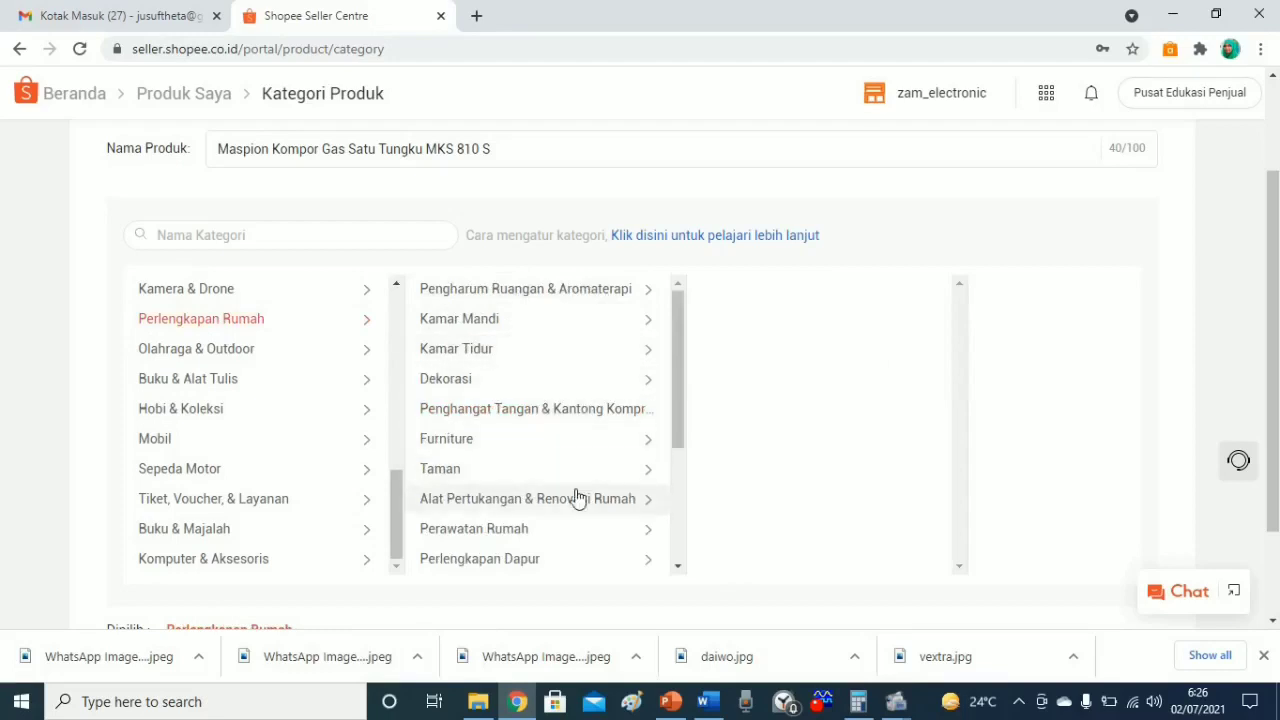
click(510, 576)
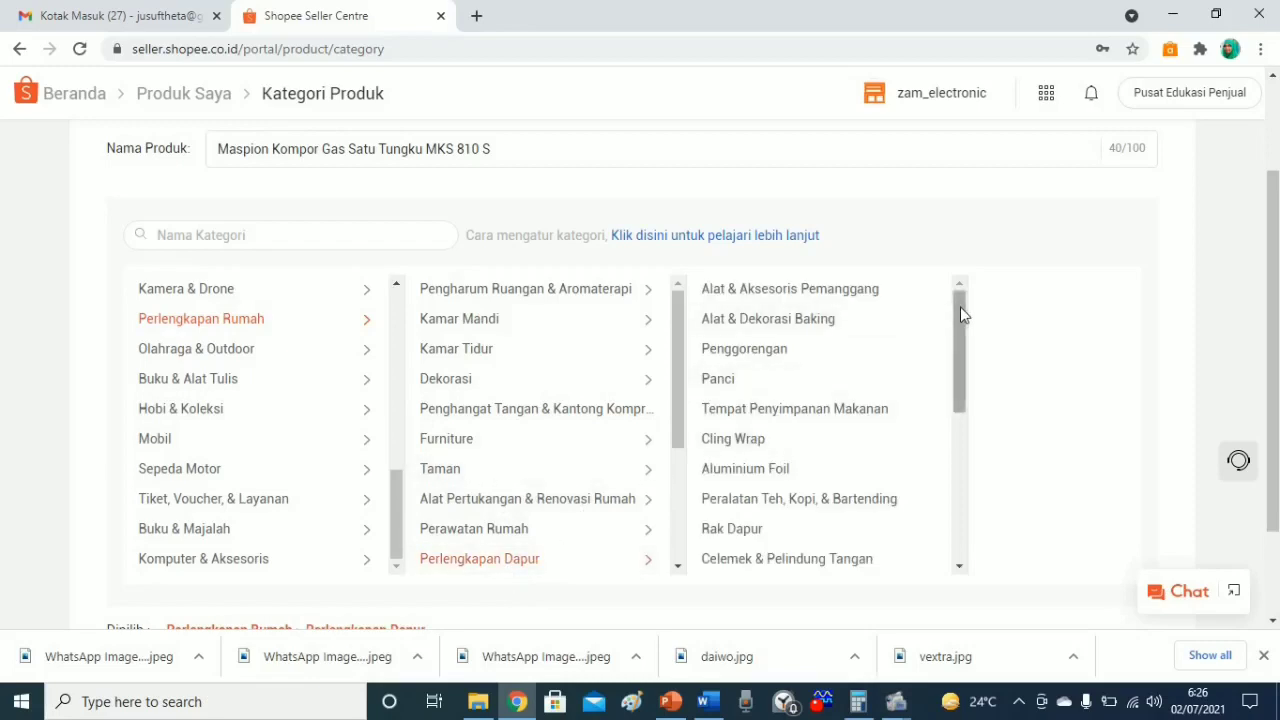
drag(960, 308, 955, 485)
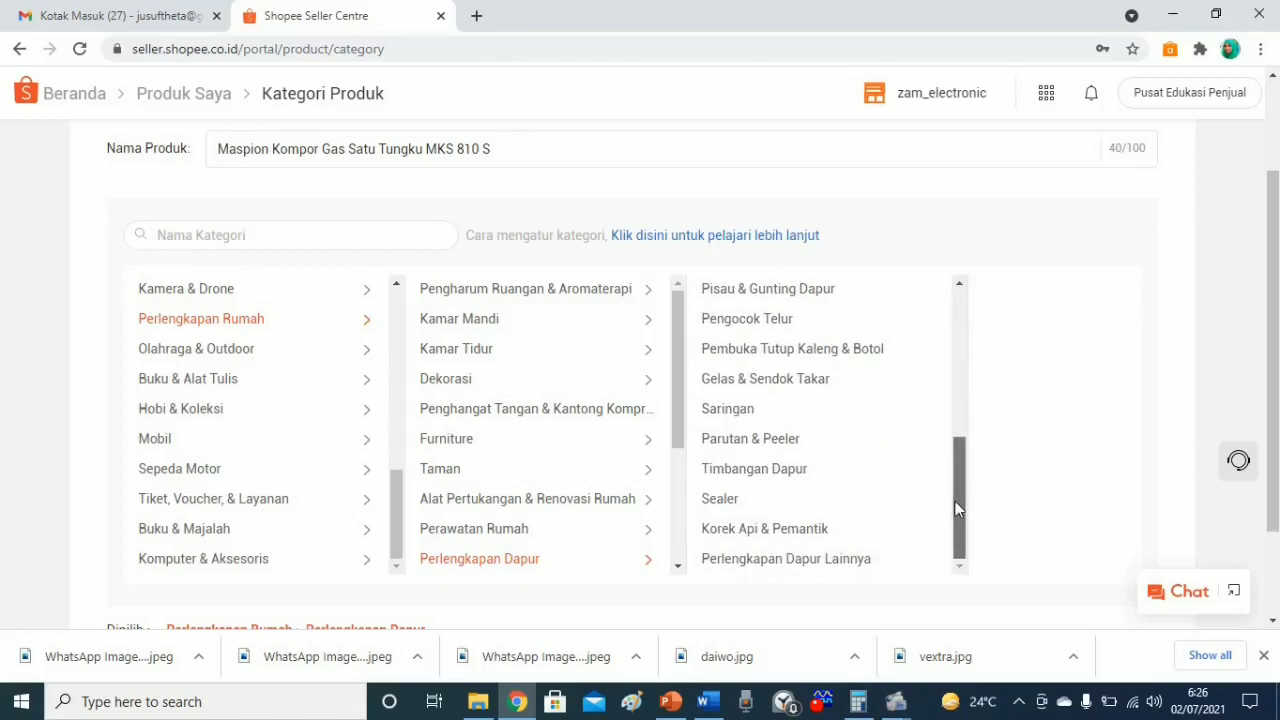
drag(965, 470, 951, 355)
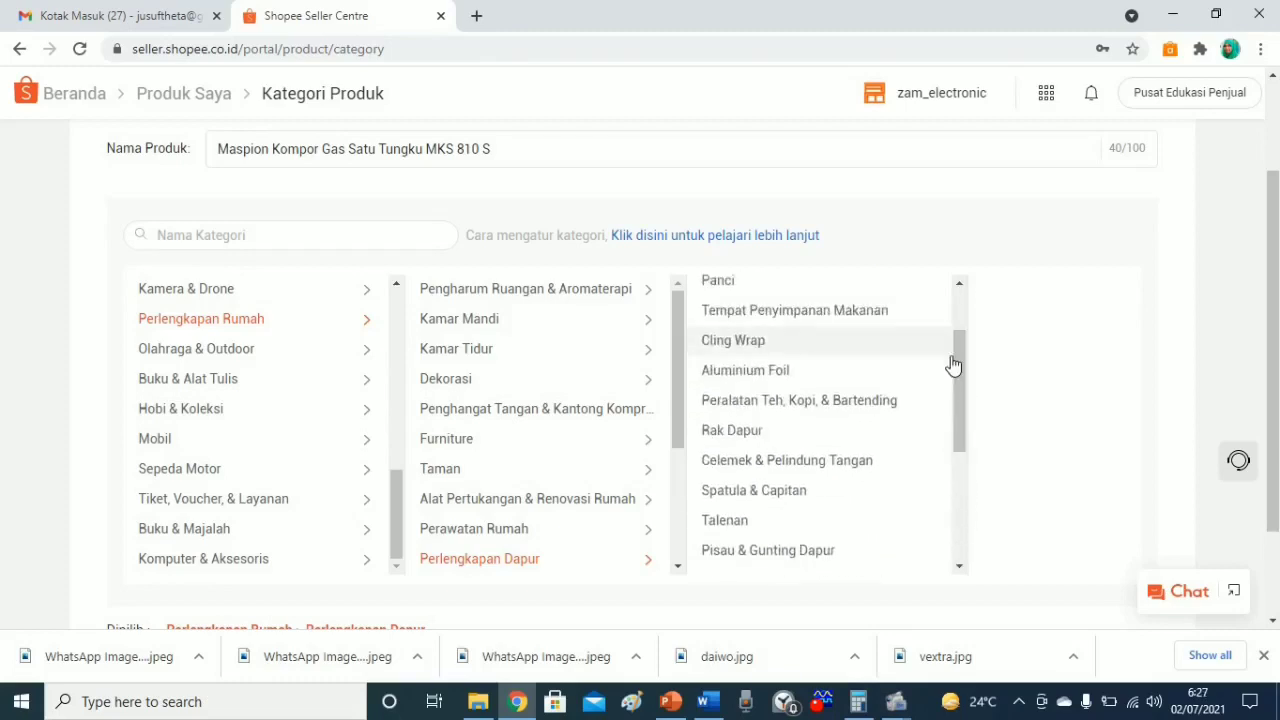
drag(960, 370, 954, 298)
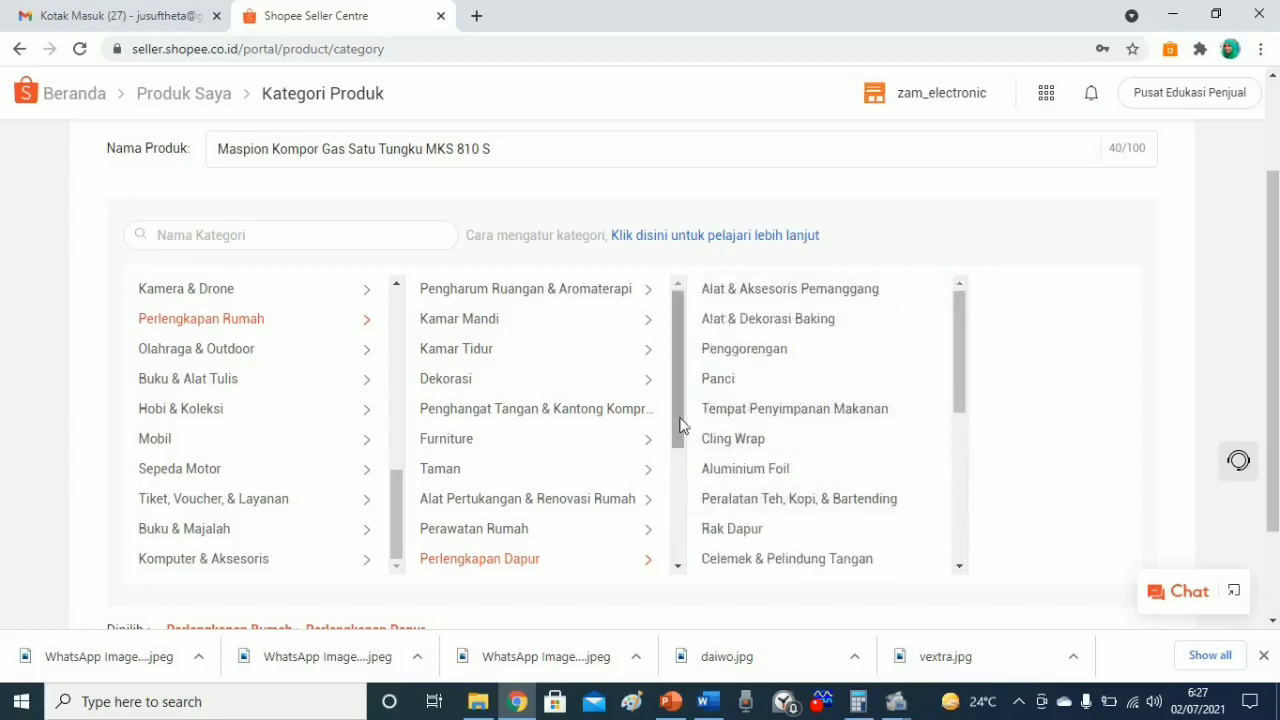
drag(678, 430, 673, 545)
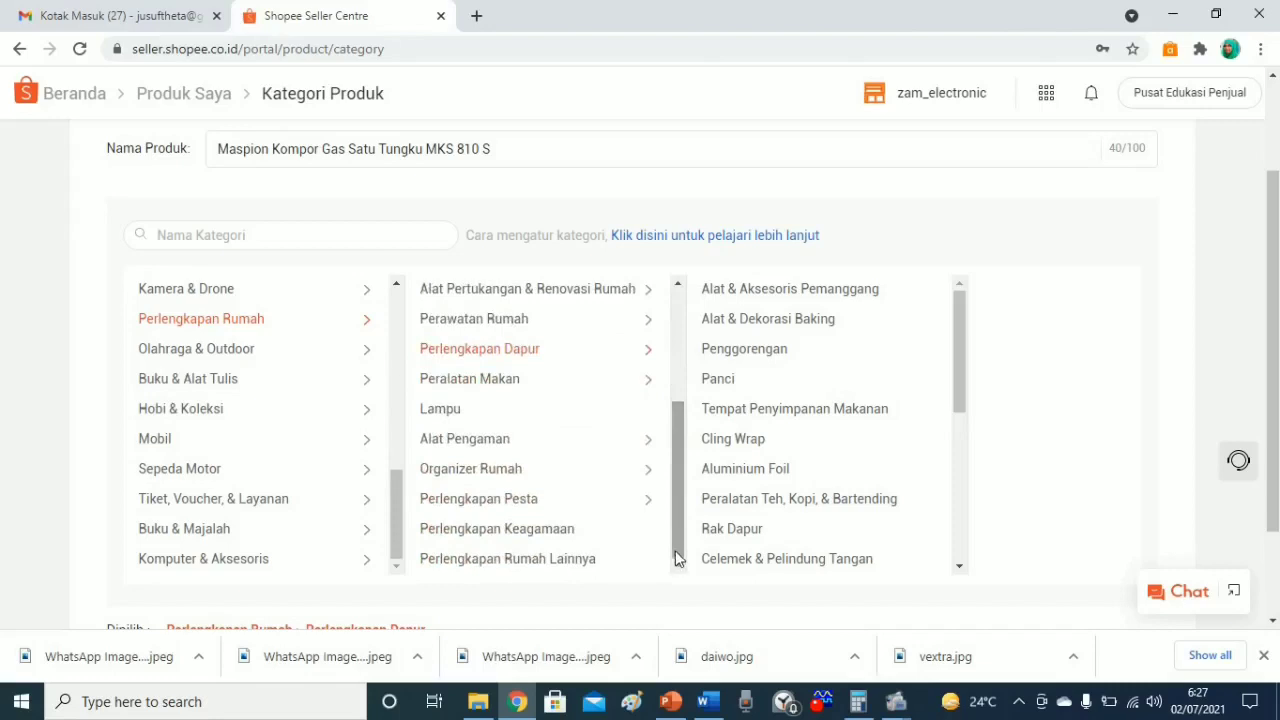
drag(675, 558, 676, 448)
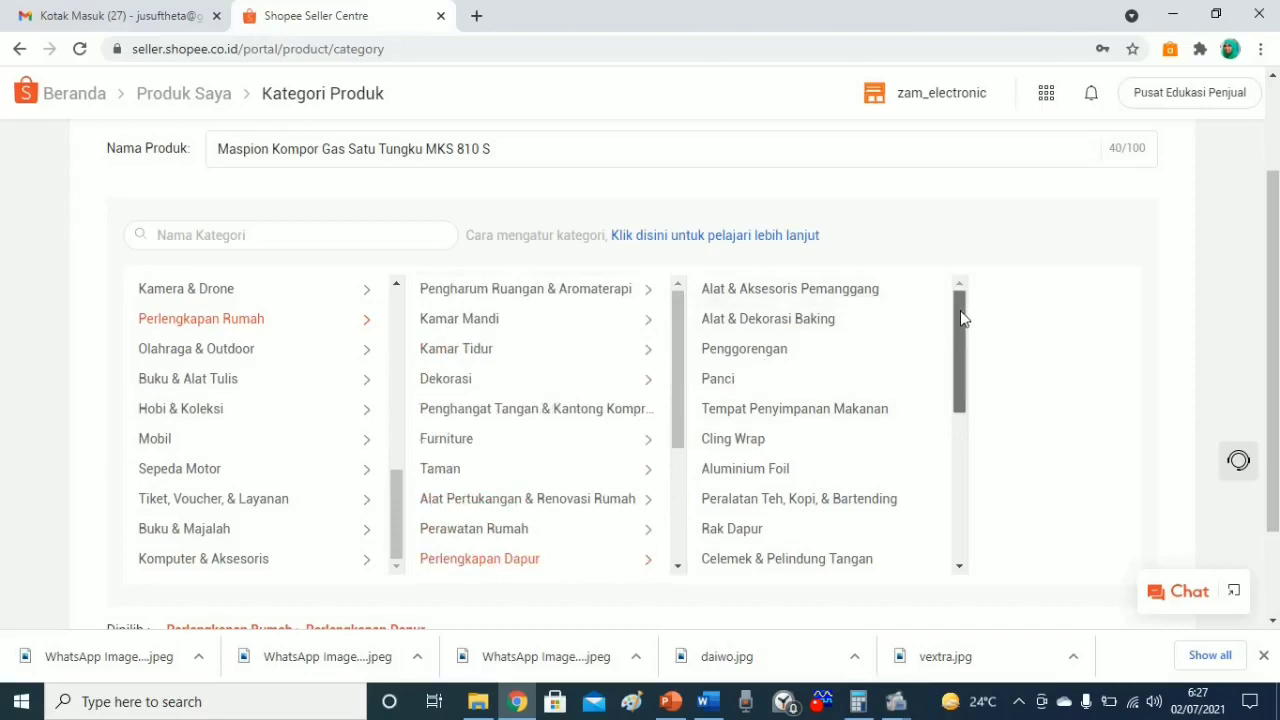
drag(960, 314, 954, 495)
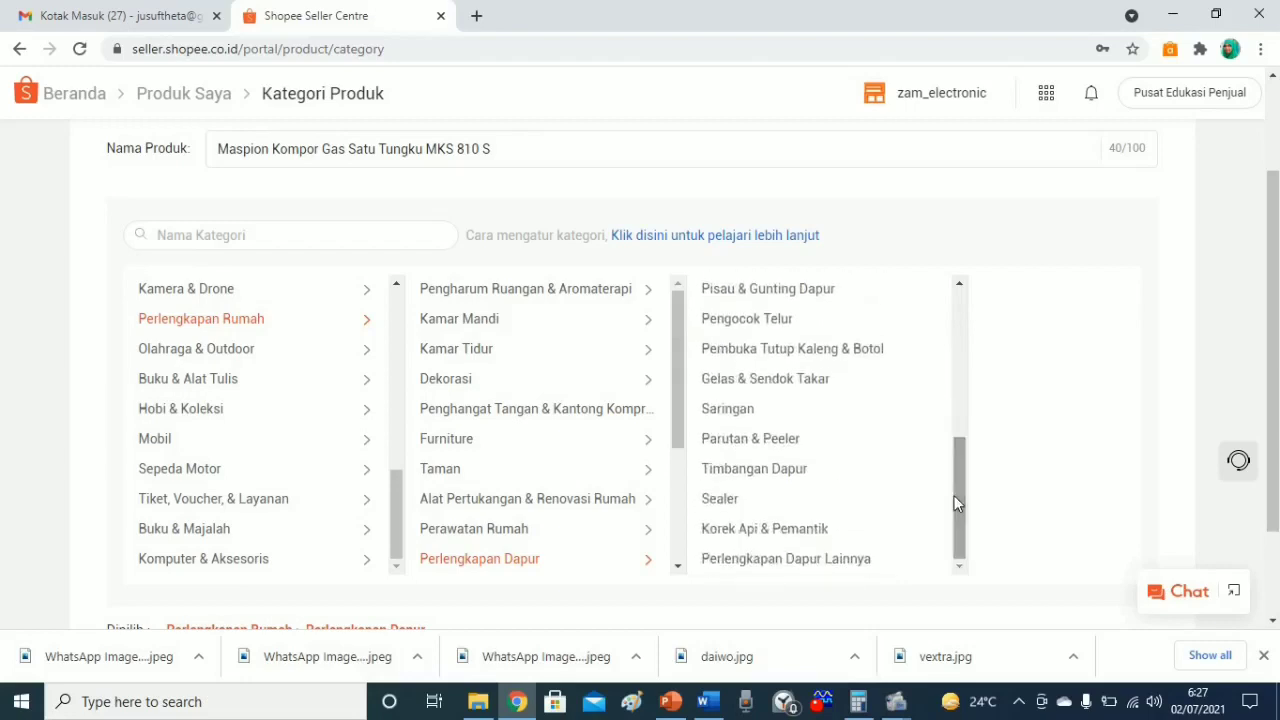
click(840, 562)
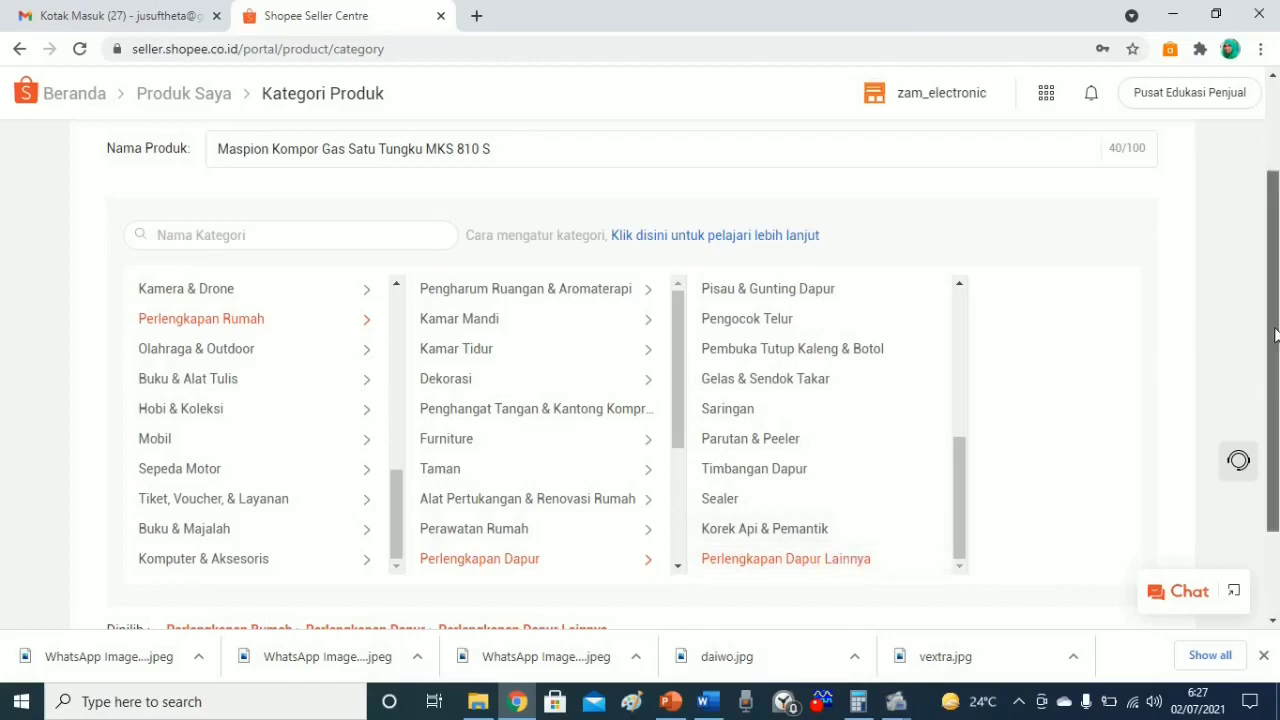
drag(1267, 332, 1272, 428)
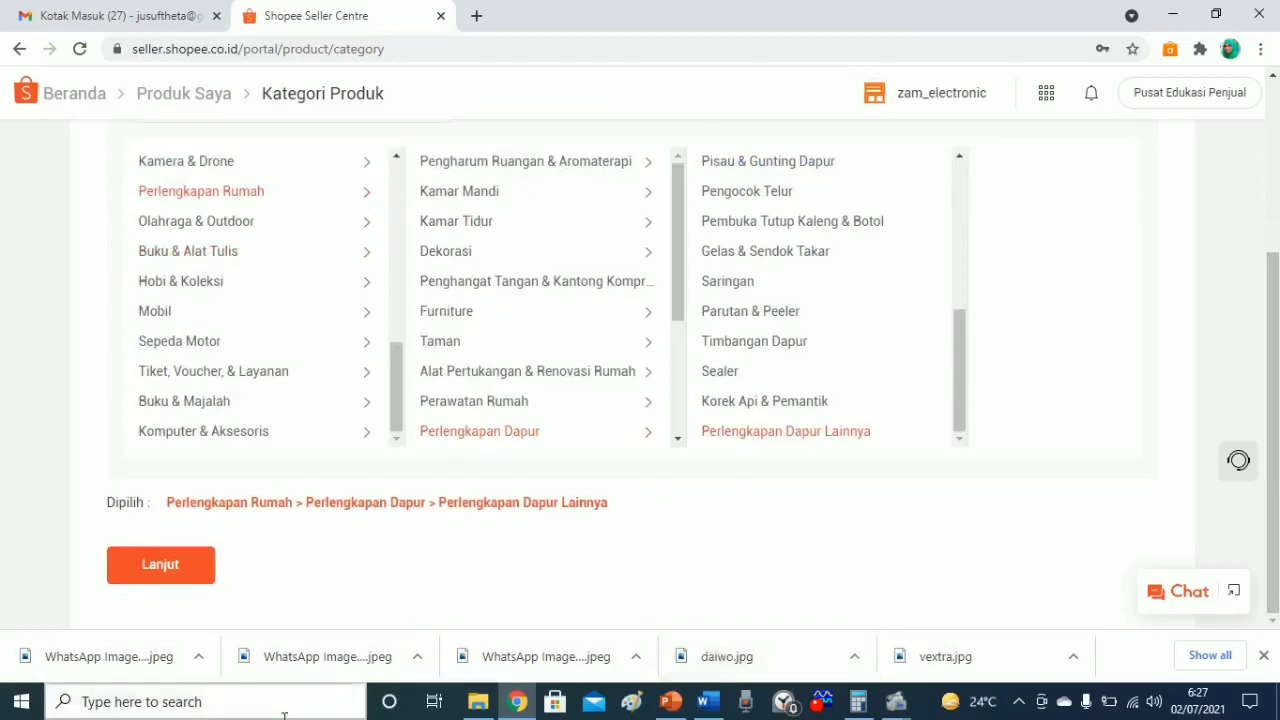
Confirm the category and upload the kompor image from Downloads as the main photo.
click(165, 565)
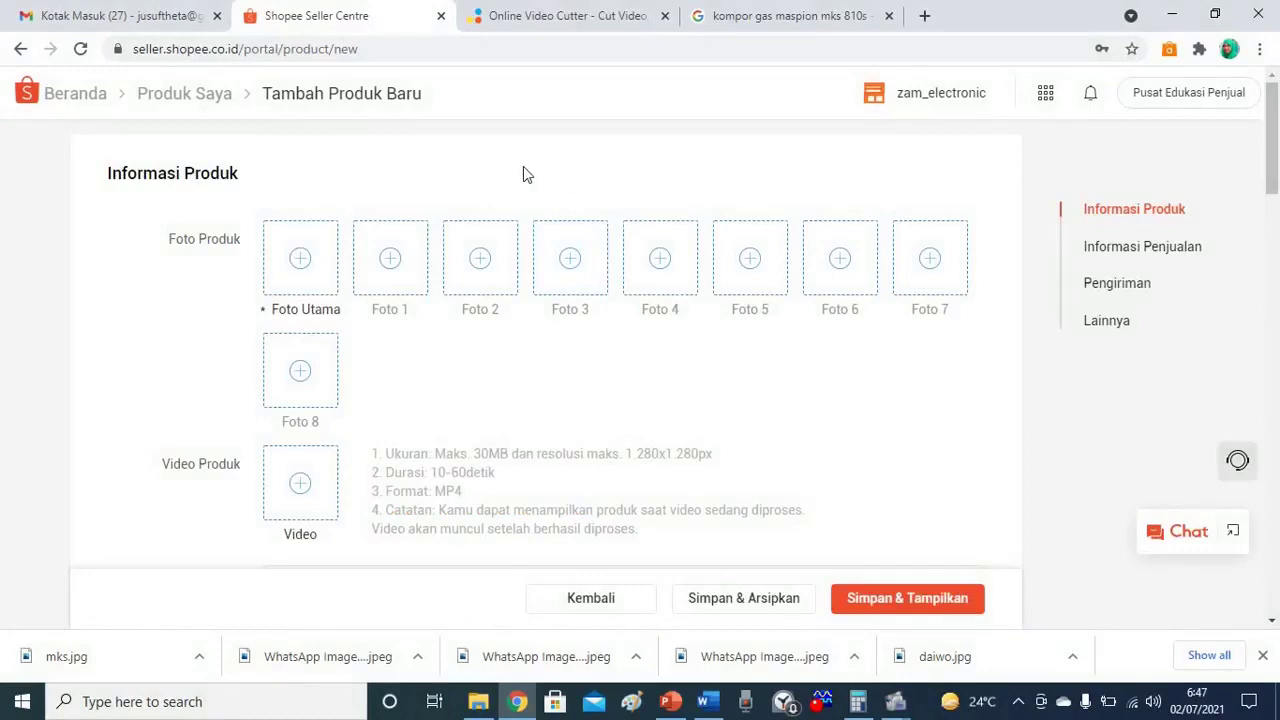
click(296, 273)
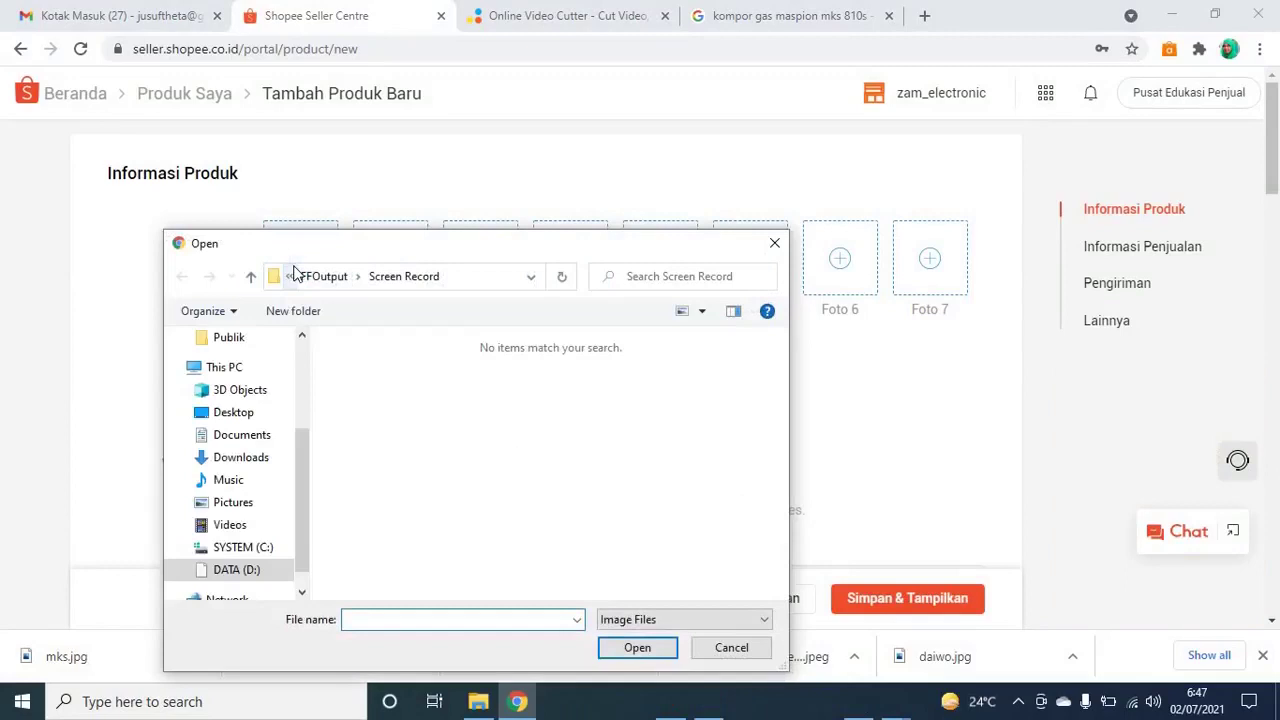
click(264, 460)
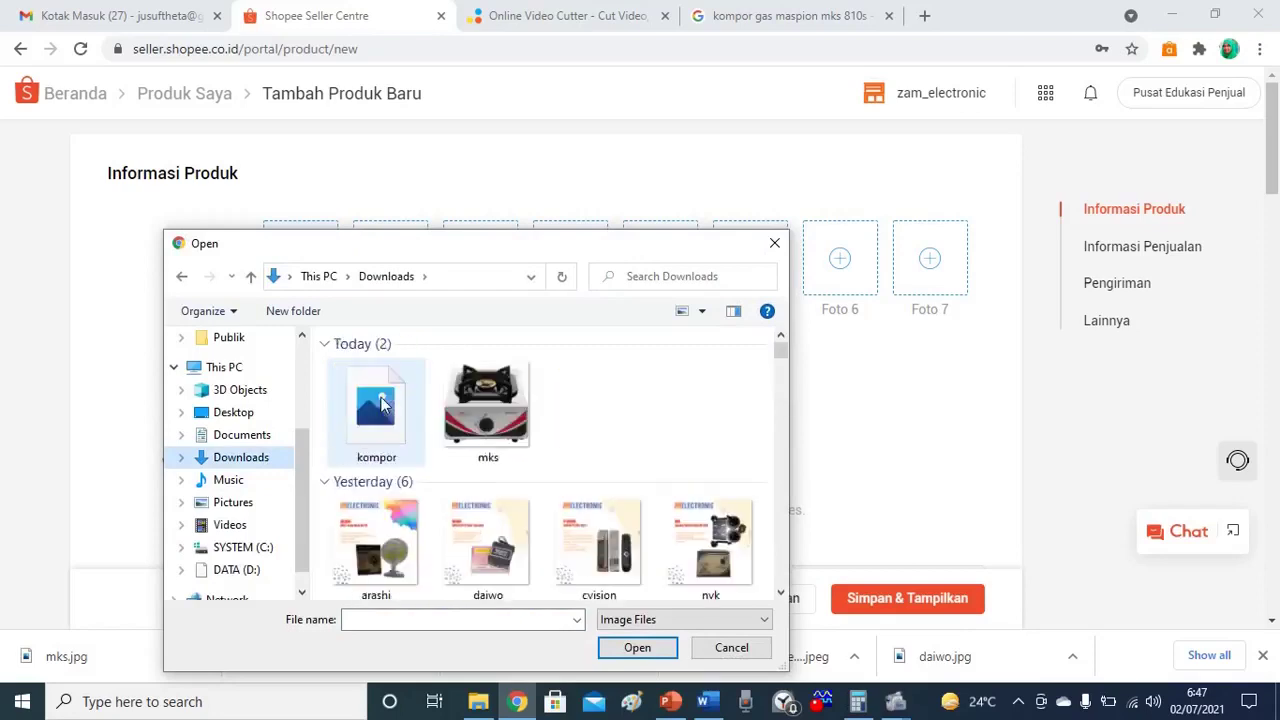
double_click(380, 405)
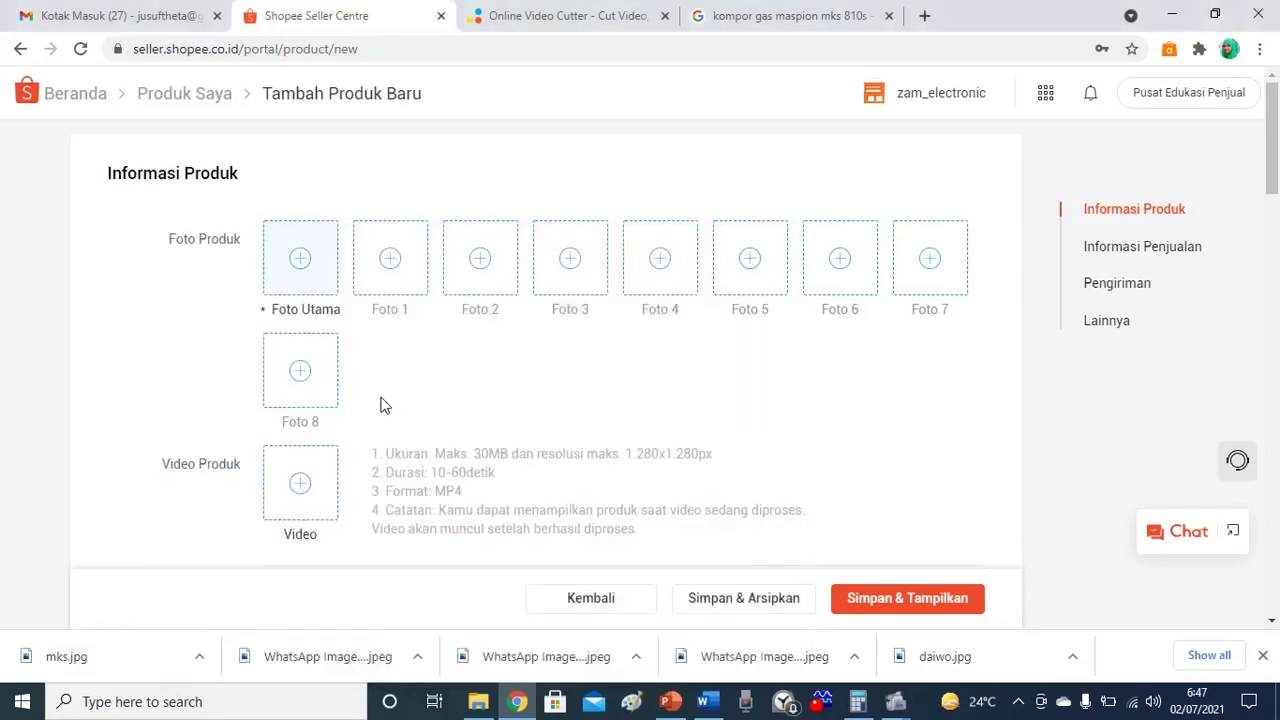
Upload the mks image as Foto 1.
click(409, 279)
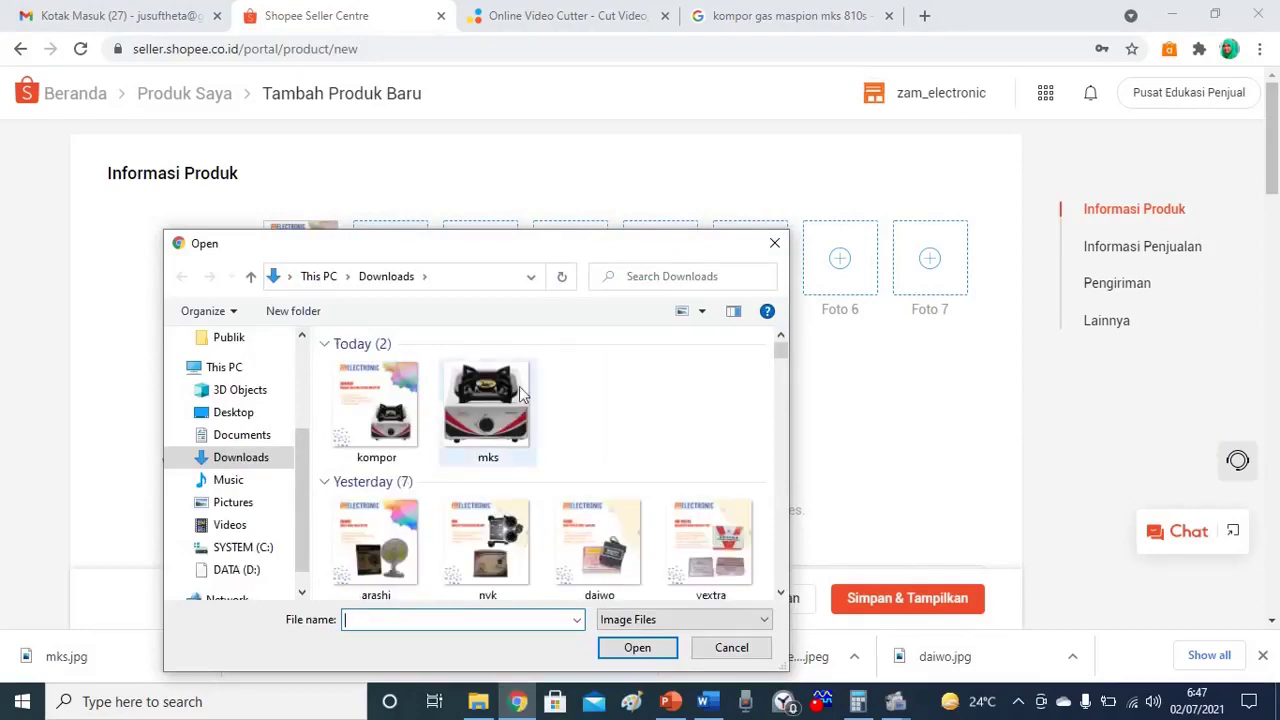
double_click(519, 393)
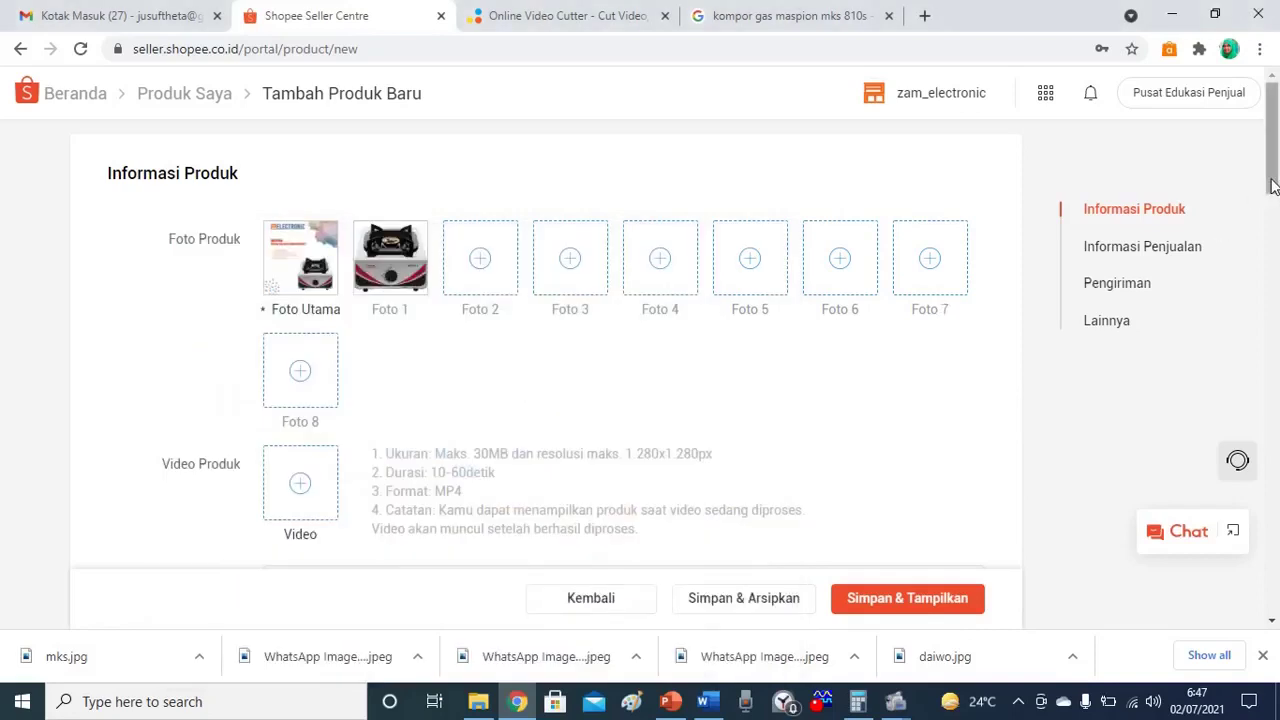
drag(1271, 190, 1272, 215)
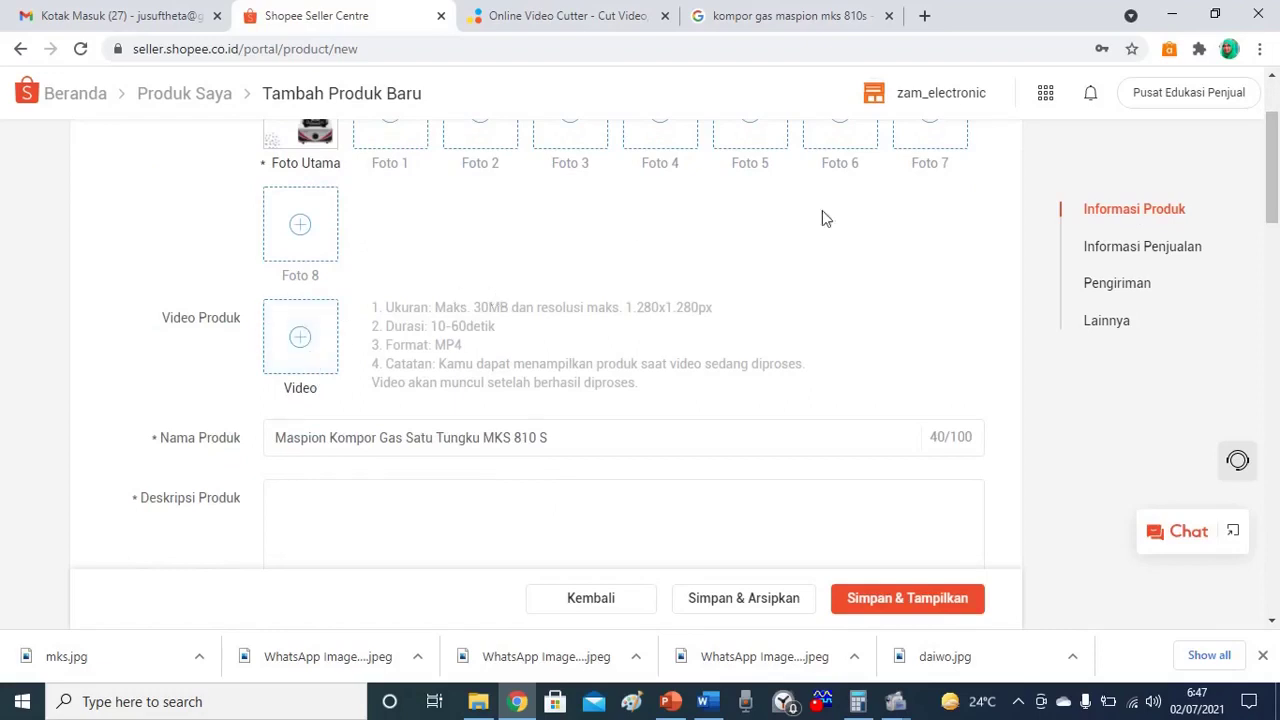
Copy the product name into Deskripsi Produk, followed by a new line.
scroll(1275, 160, down, 2)
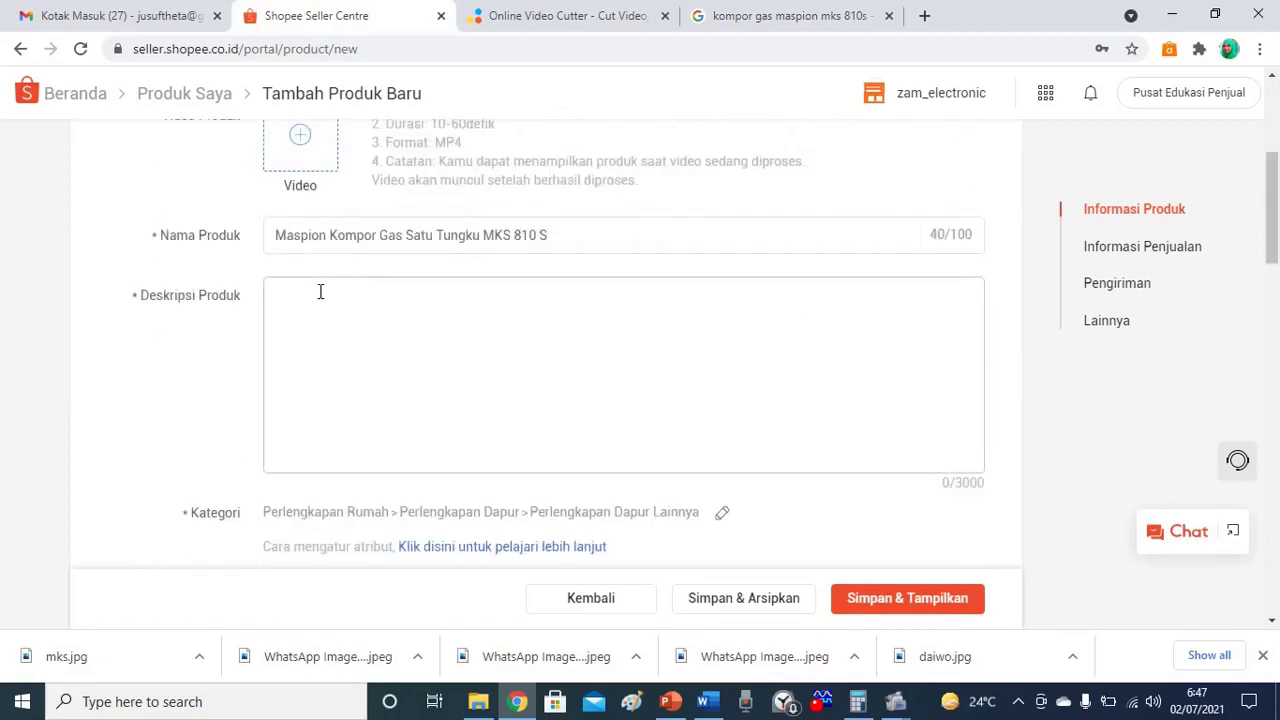
double_click(308, 240)
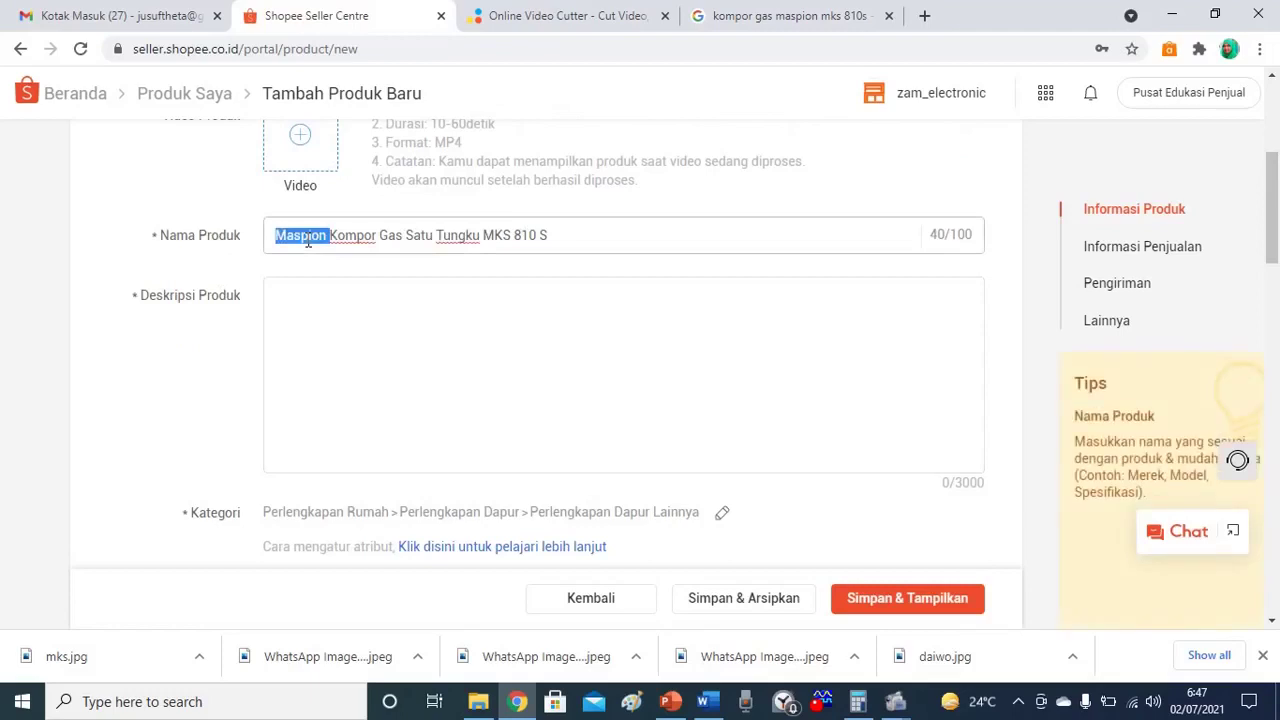
triple_click(308, 240)
key(ctrl+c)
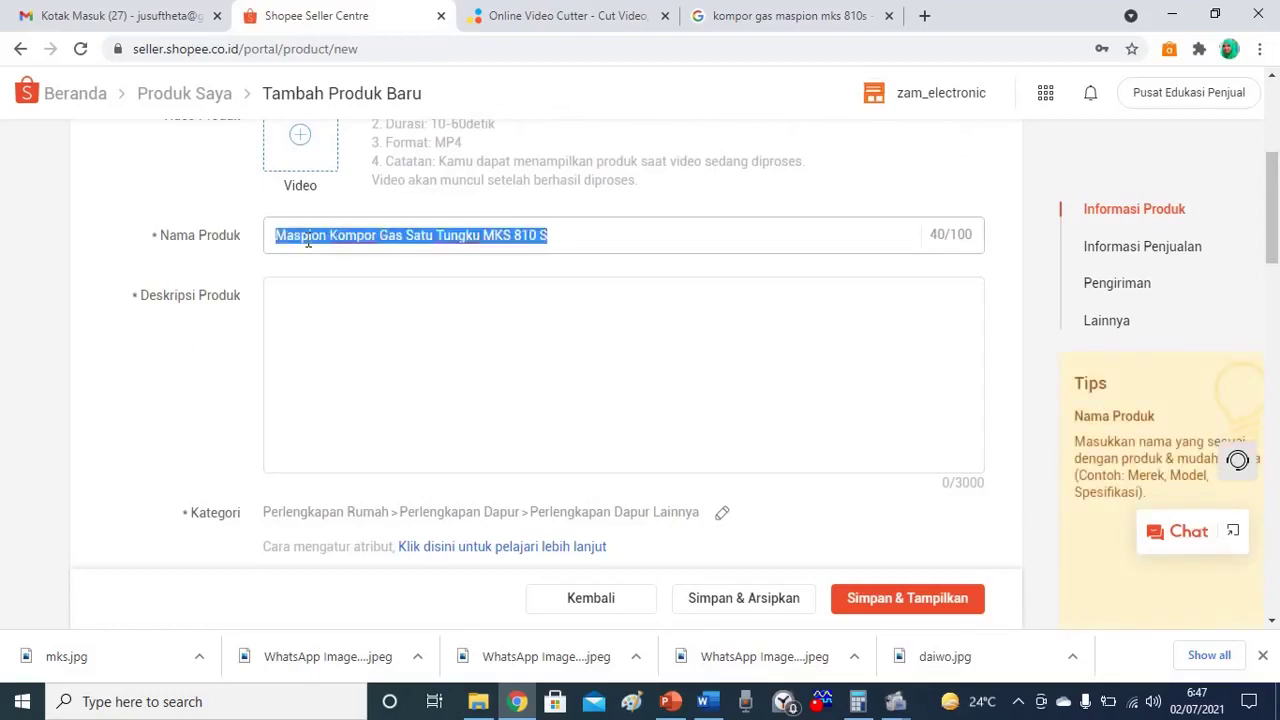
click(298, 286)
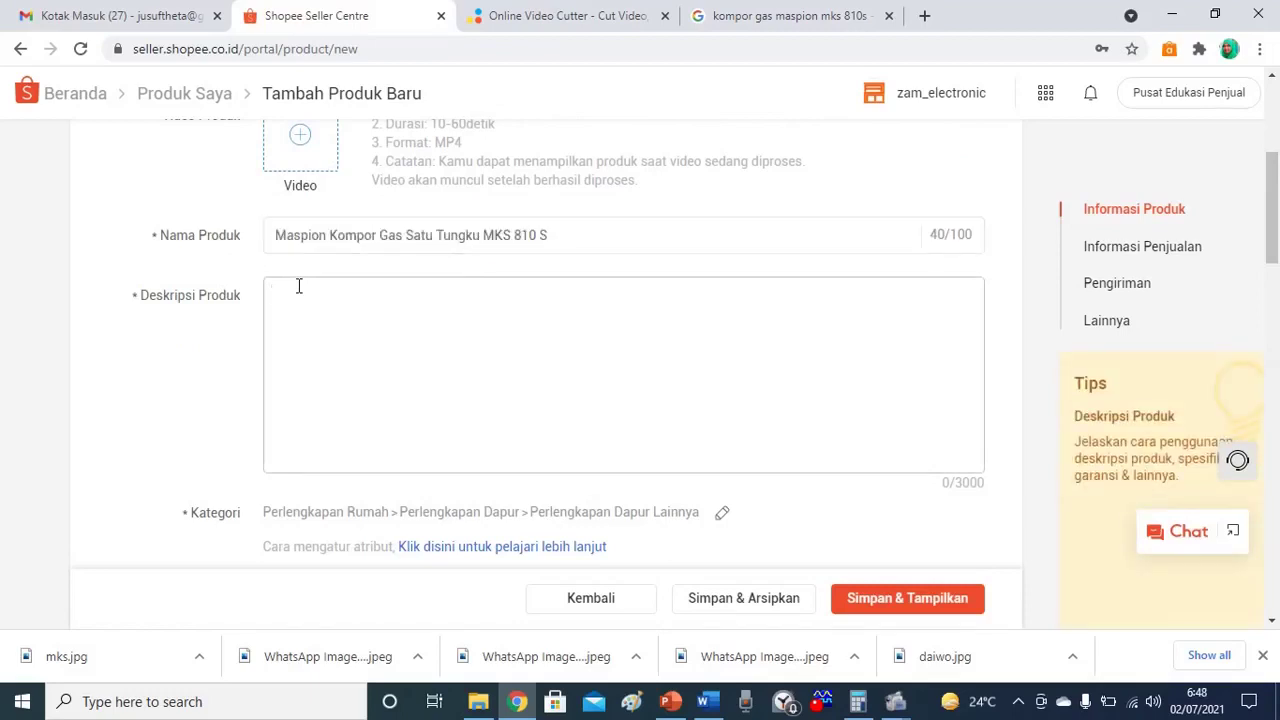
key(ctrl+v)
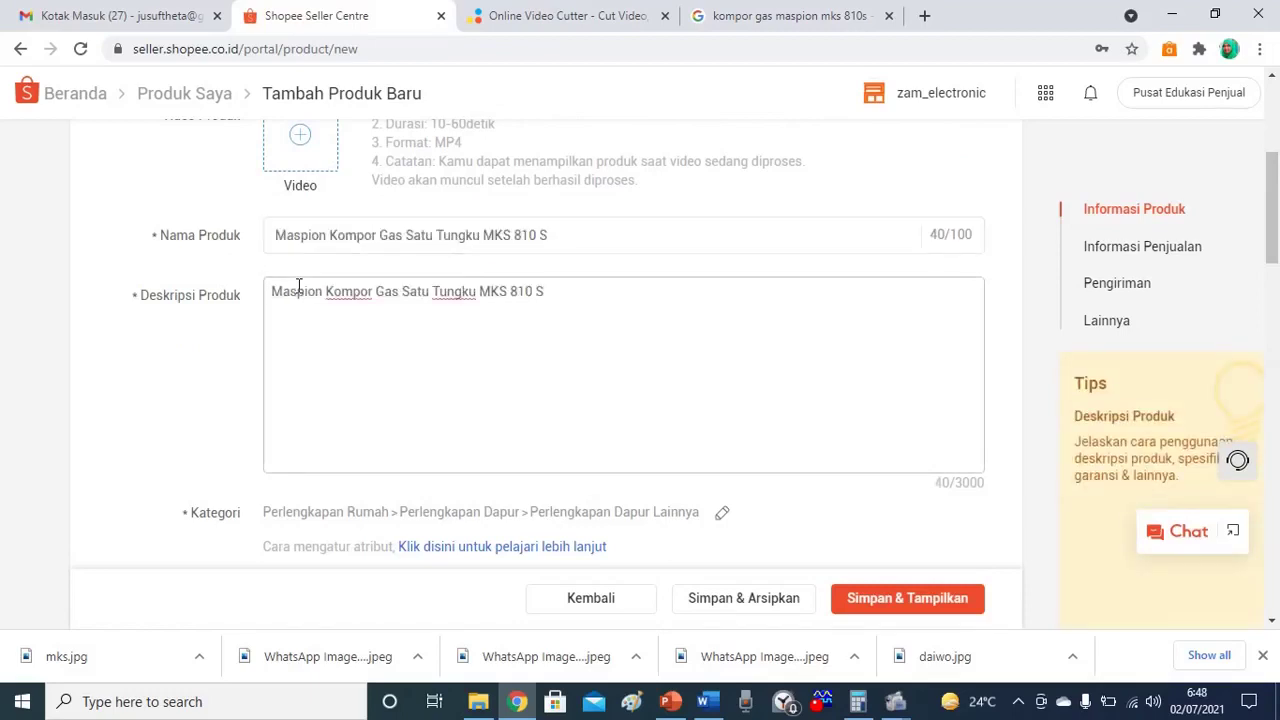
key(Return)
key(Return)
Add lines: Kompor bertekanan rendah, Body stainless steel, Kompor 1 tungku, Bahan bakar LPG.
text(Kompor bertek)
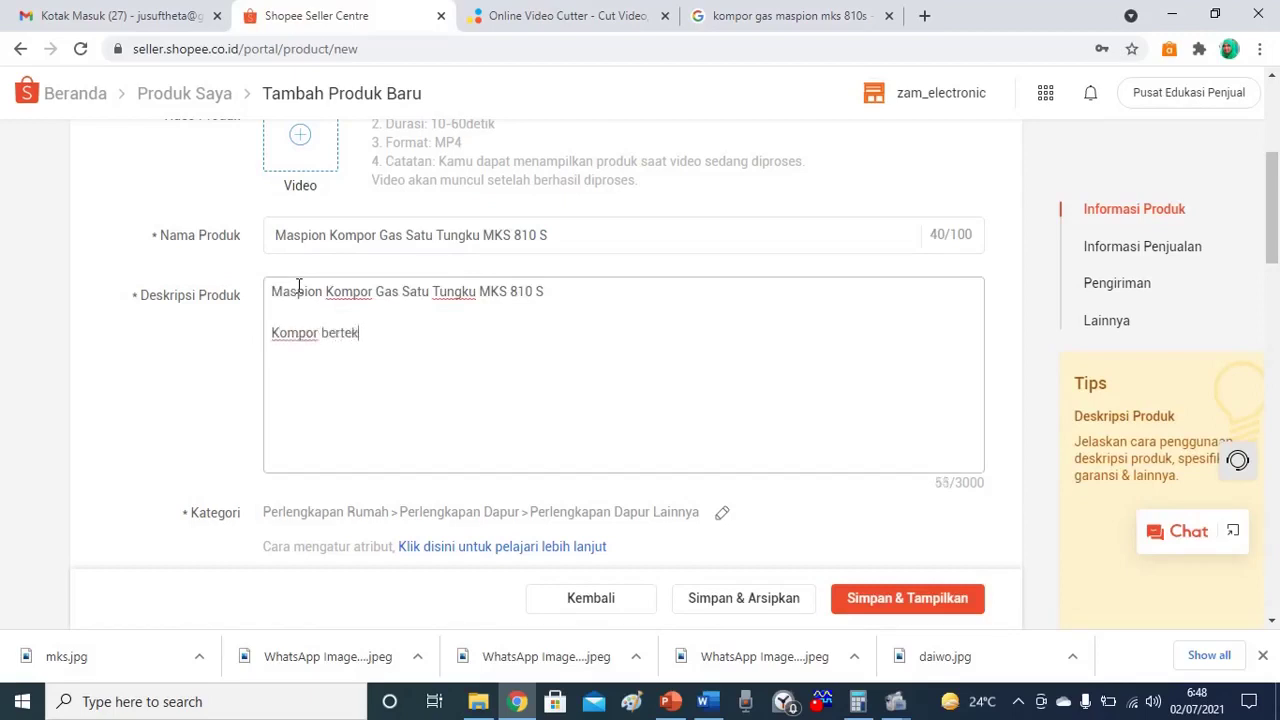
text(anan rendah)
key(Return)
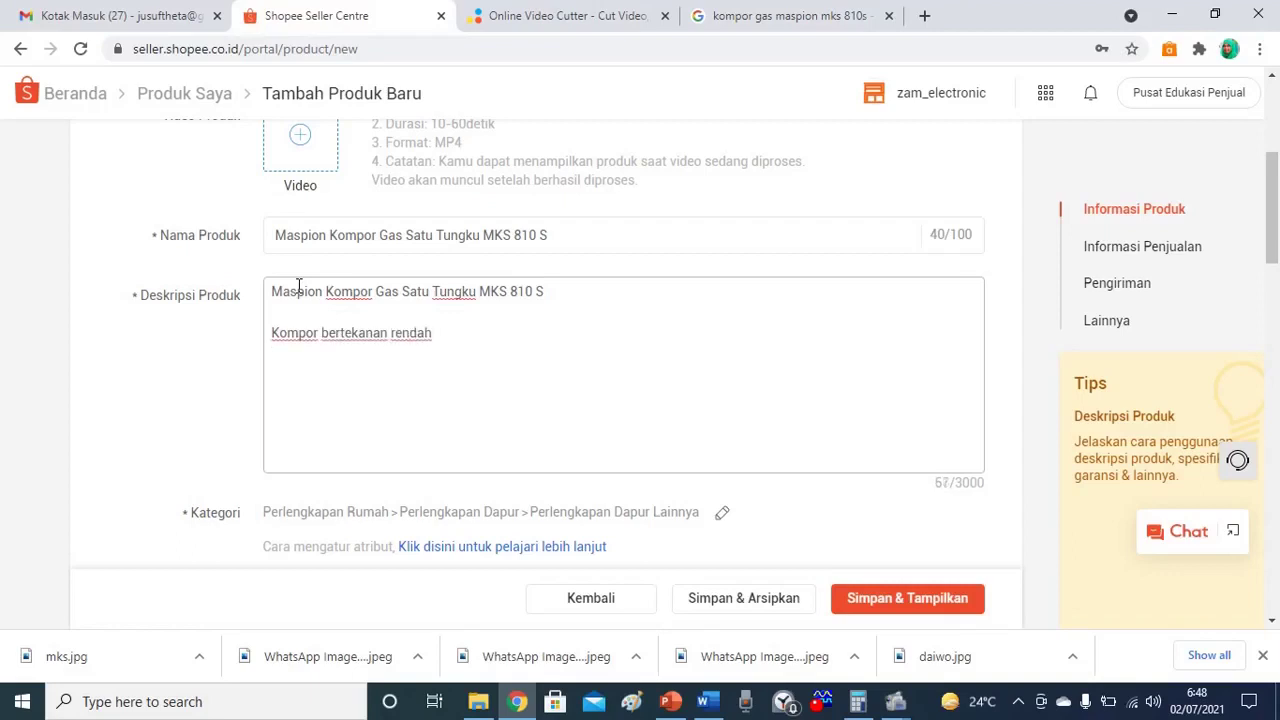
text(Body stainless steel)
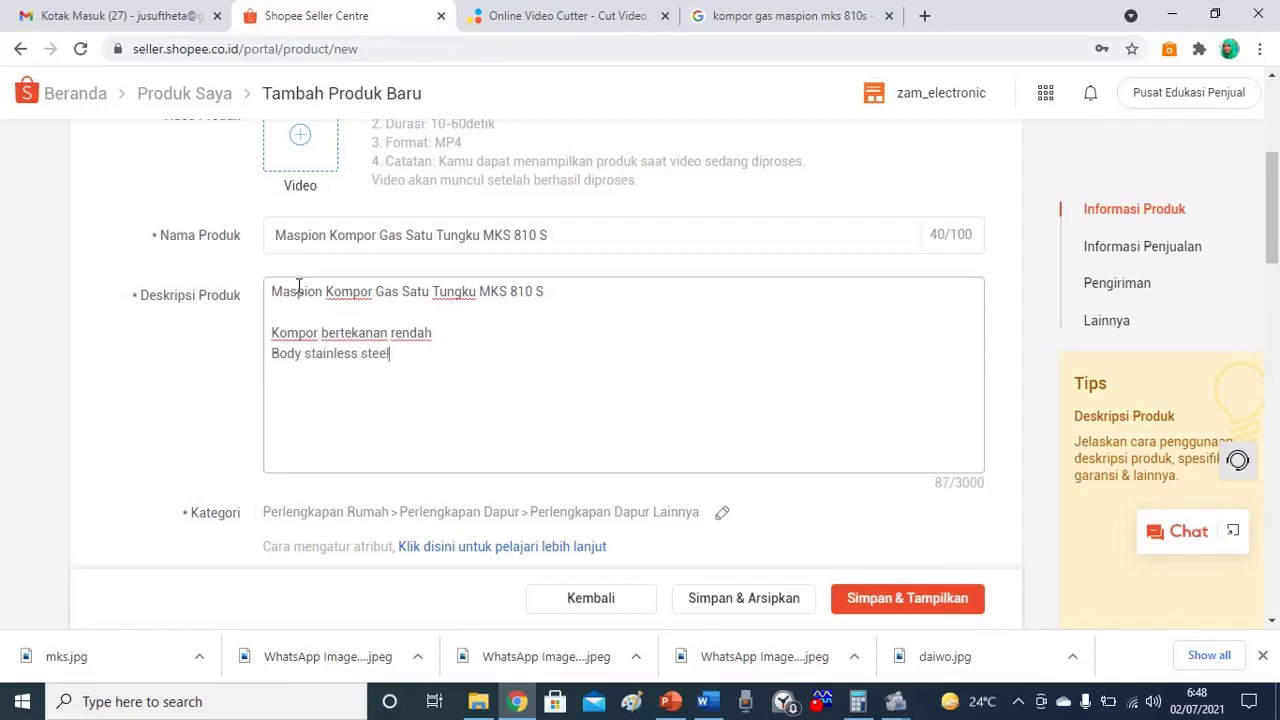
key(Return)
text(Kompor 1 tungku)
key(Return)
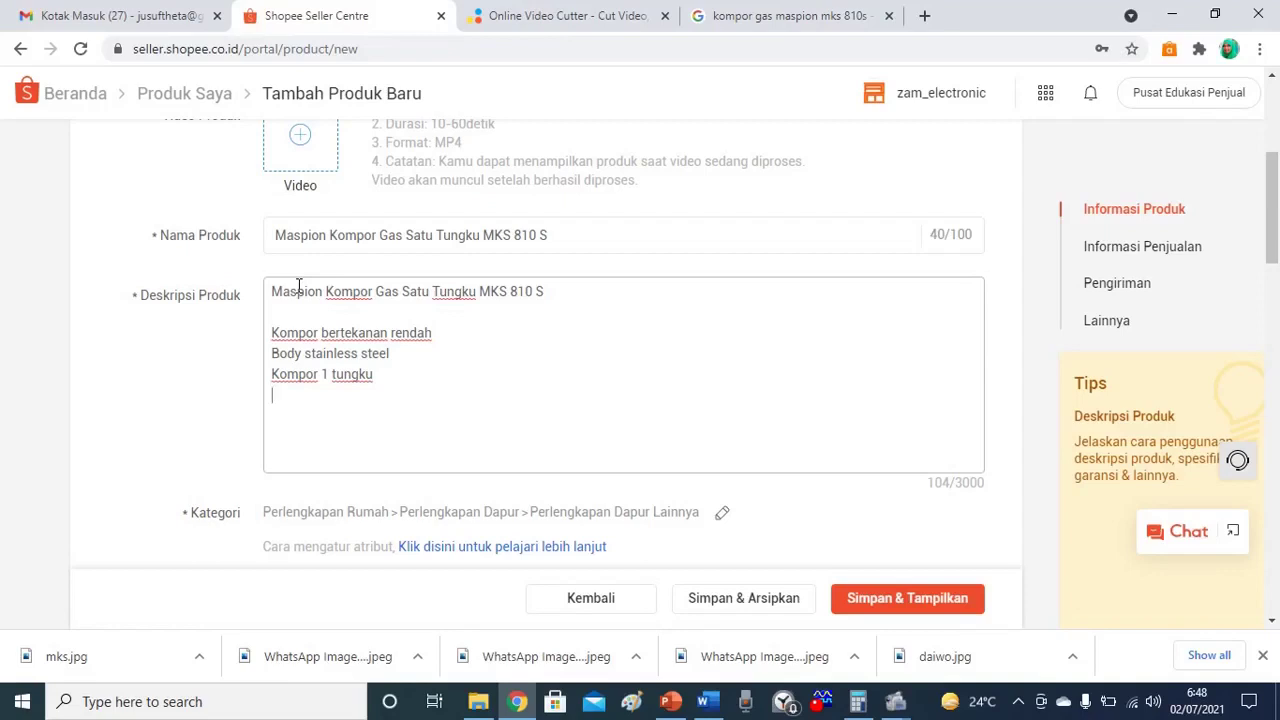
text(Bahan bakar LPG)
key(Return)
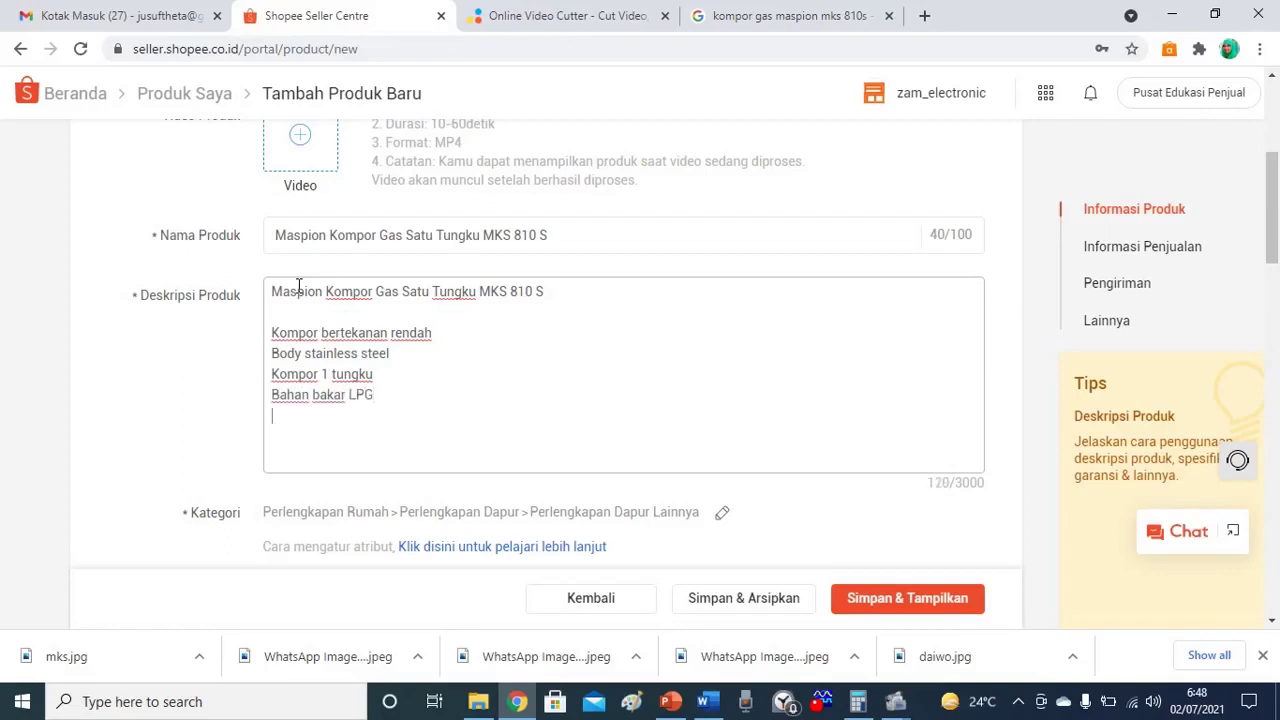
After a blank line, type #komporgas #komporgasmaspion #komporgassatutungku #mks810s.
text(C)
key(BackSpace)
key(Return)
text(#)
text(kompor gas)
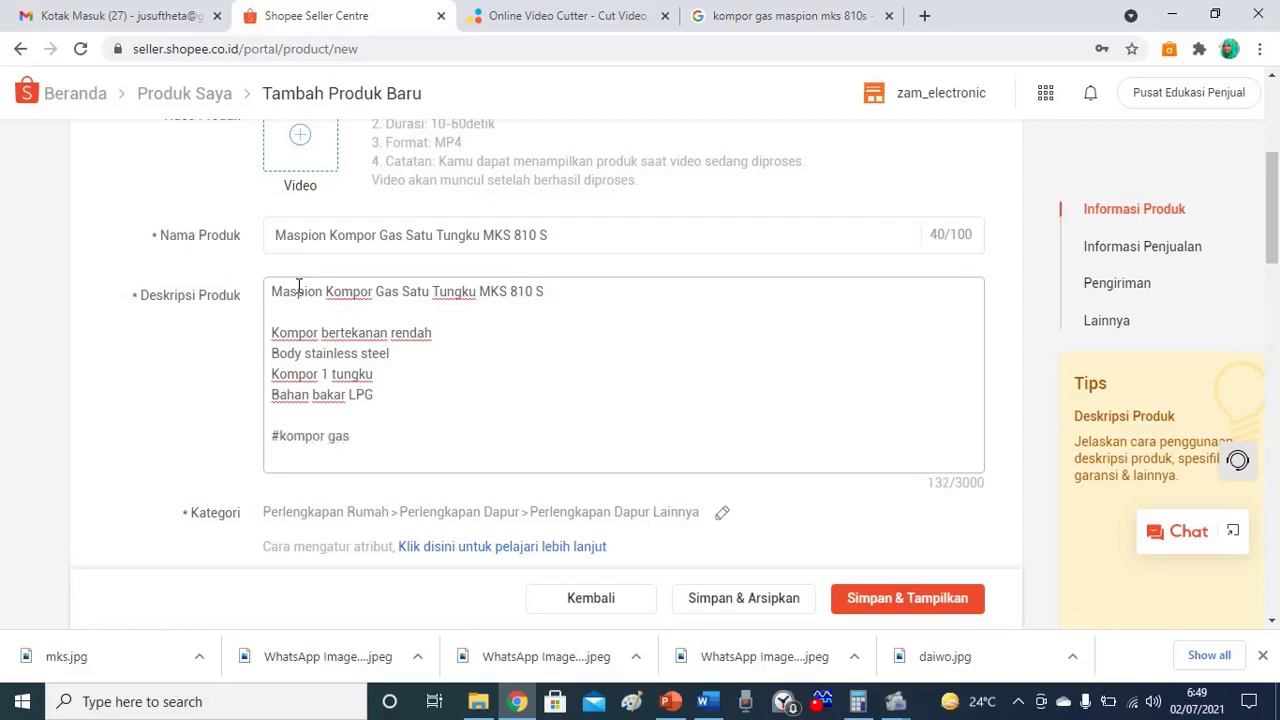
key(BackSpace)
key(BackSpace)
key(BackSpace)
text(gas #komporgasmaspion )
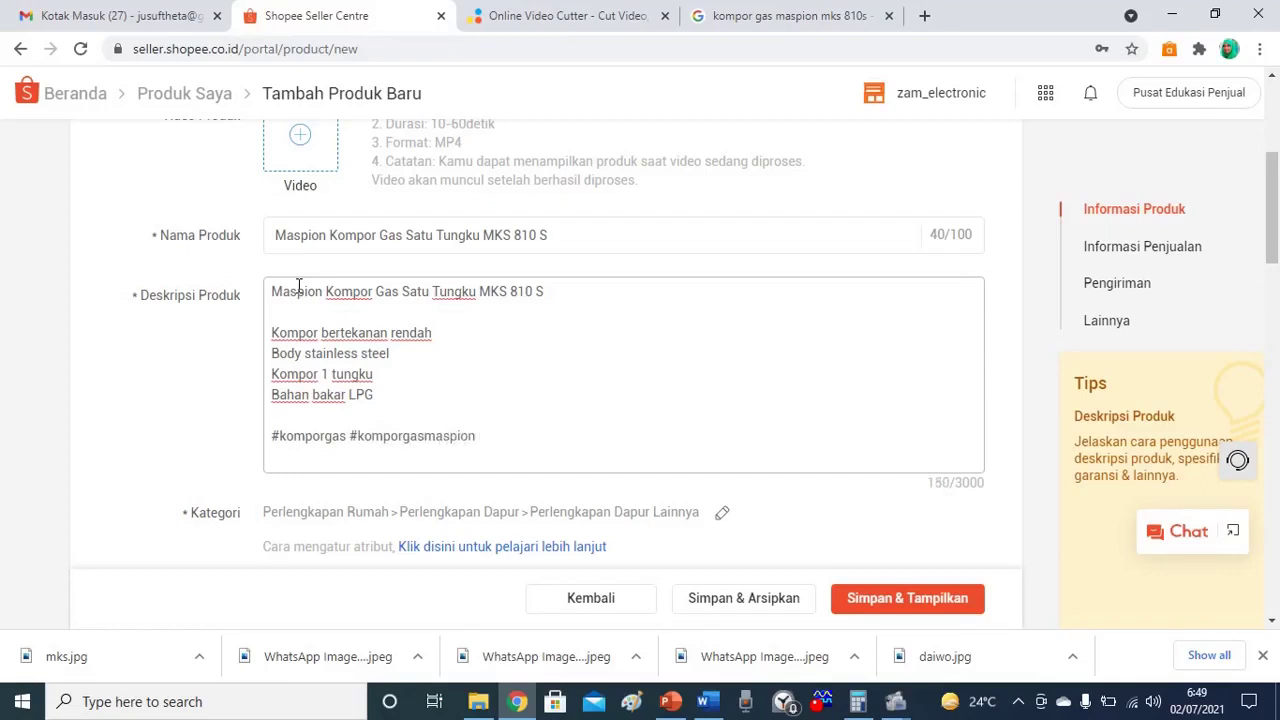
text(#komporgas)
text(satu)
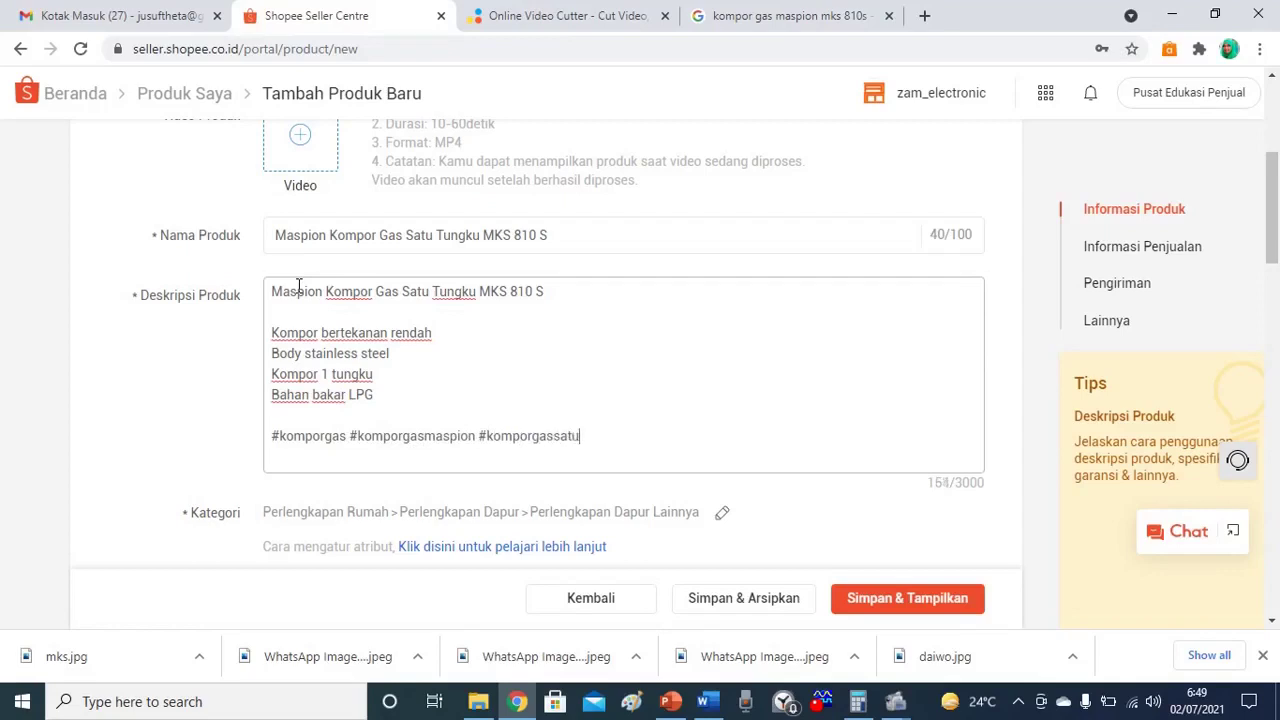
text(tungku #mks810)
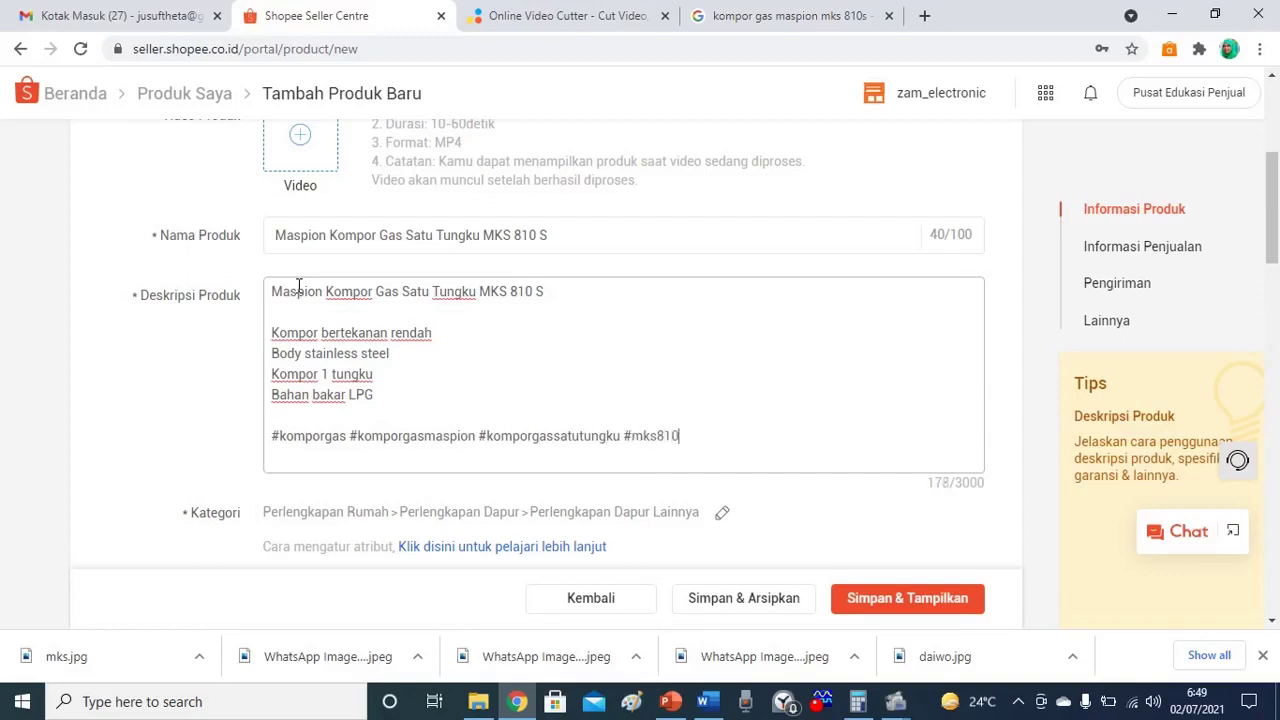
text(s)
Append the hashtag #komporgasstainlesssteel and start another #kompor tag.
text(3)
key(BackSpace)
text(#komporgas)
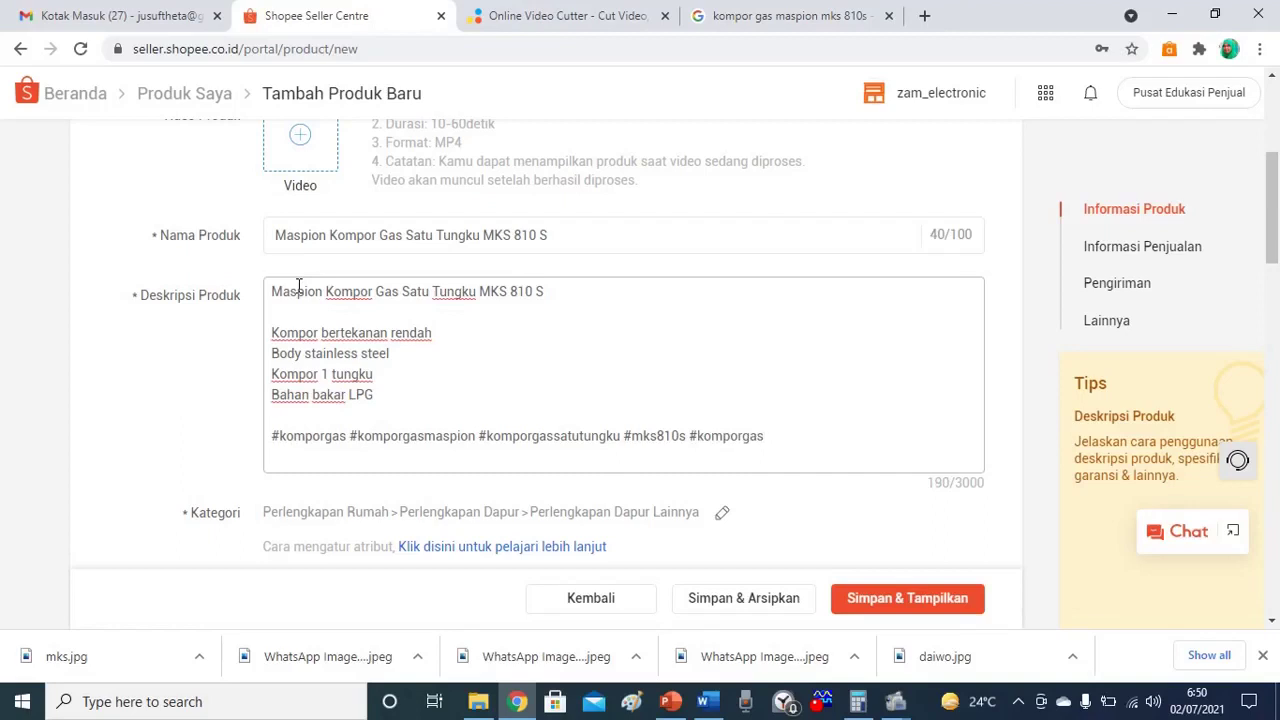
text(stainless)
key(BackSpace)
text(steel)
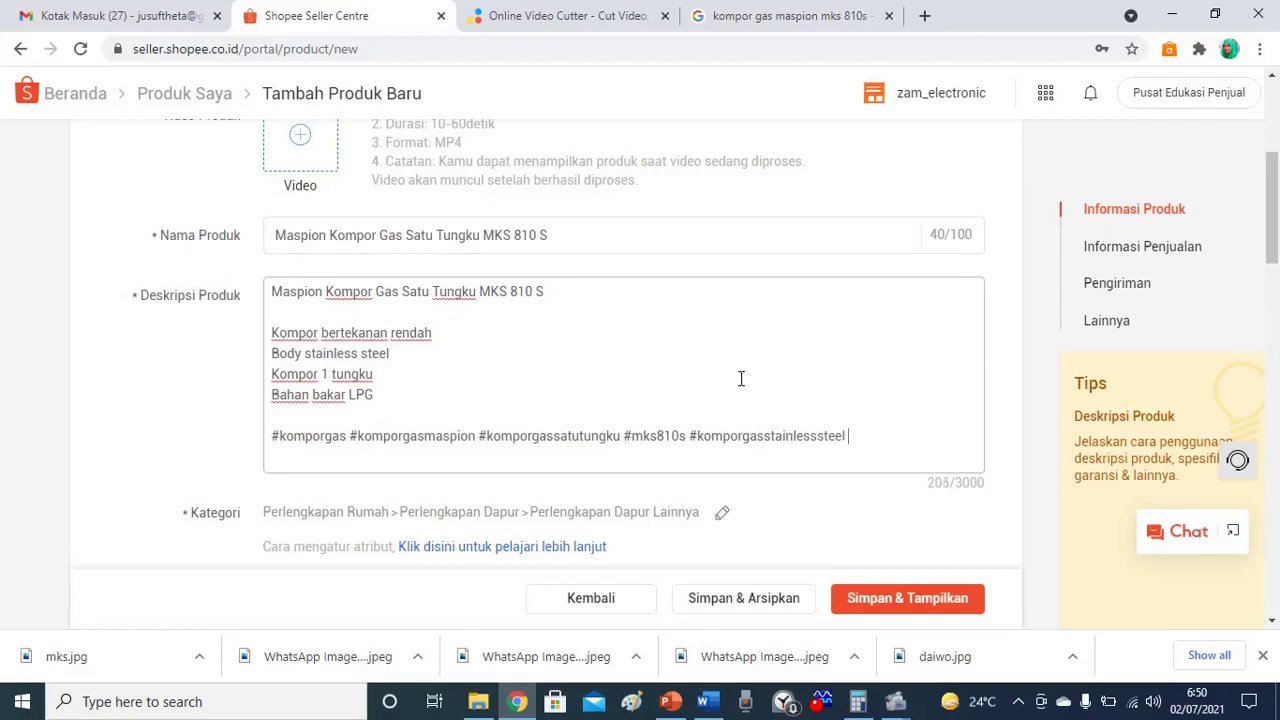
text(#kompor)
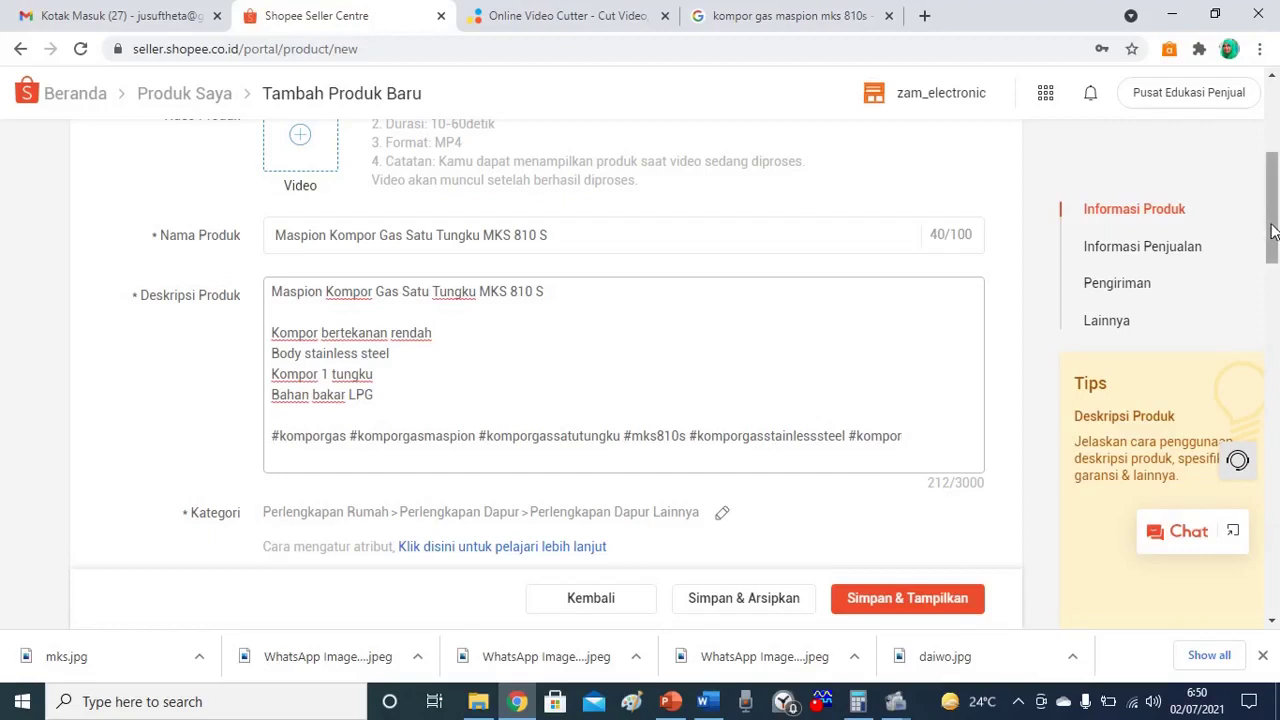
Search the Merek list for 'maspion' and pick Maspion as the brand.
drag(1272, 231, 1274, 287)
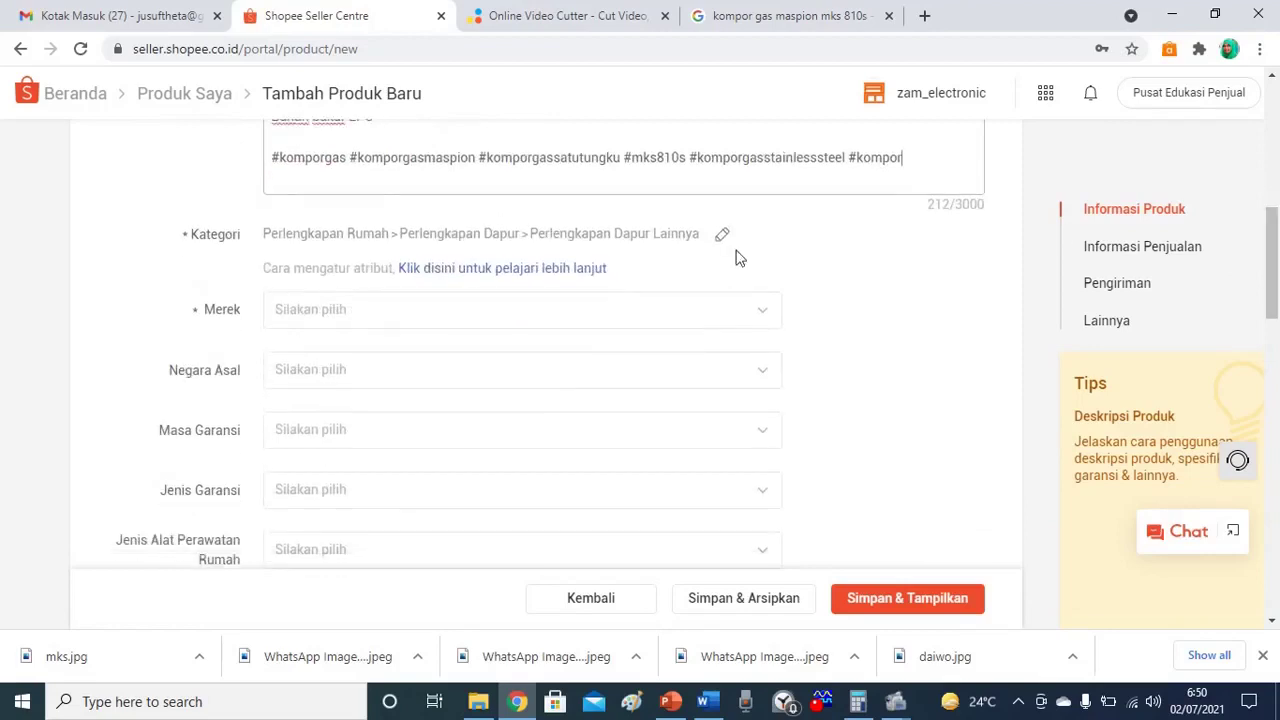
click(761, 324)
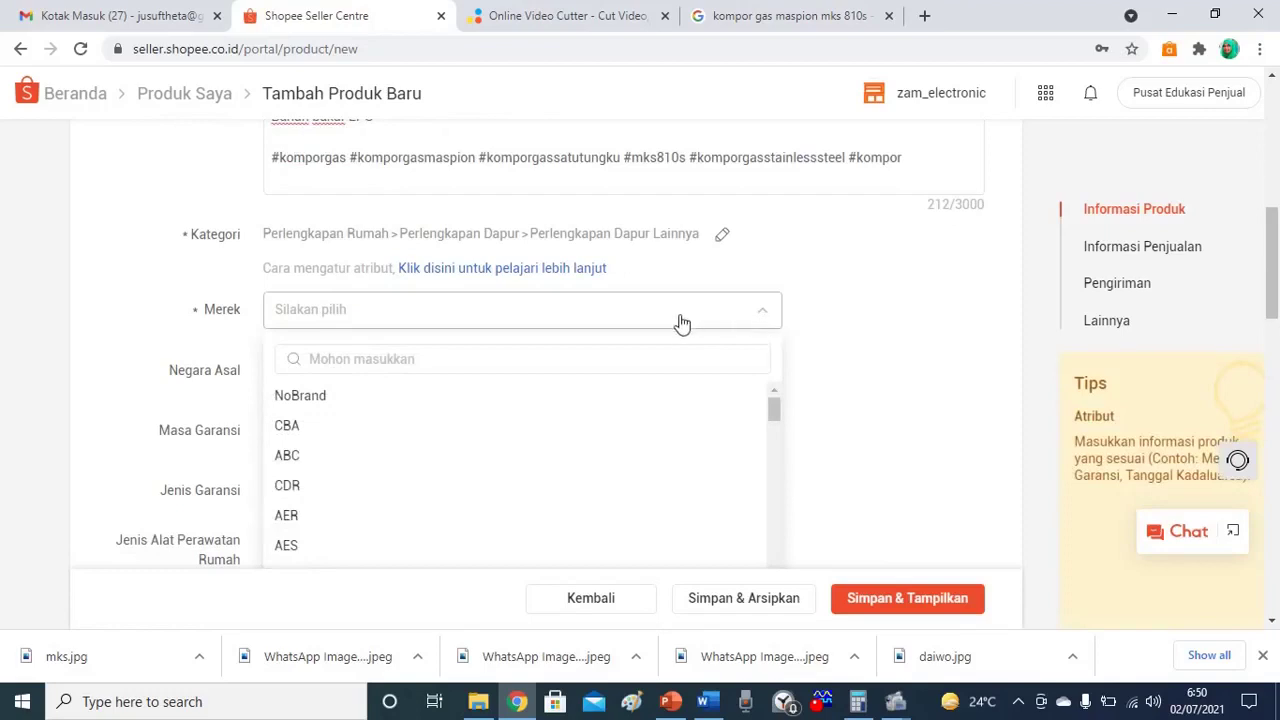
click(632, 359)
text(maspio)
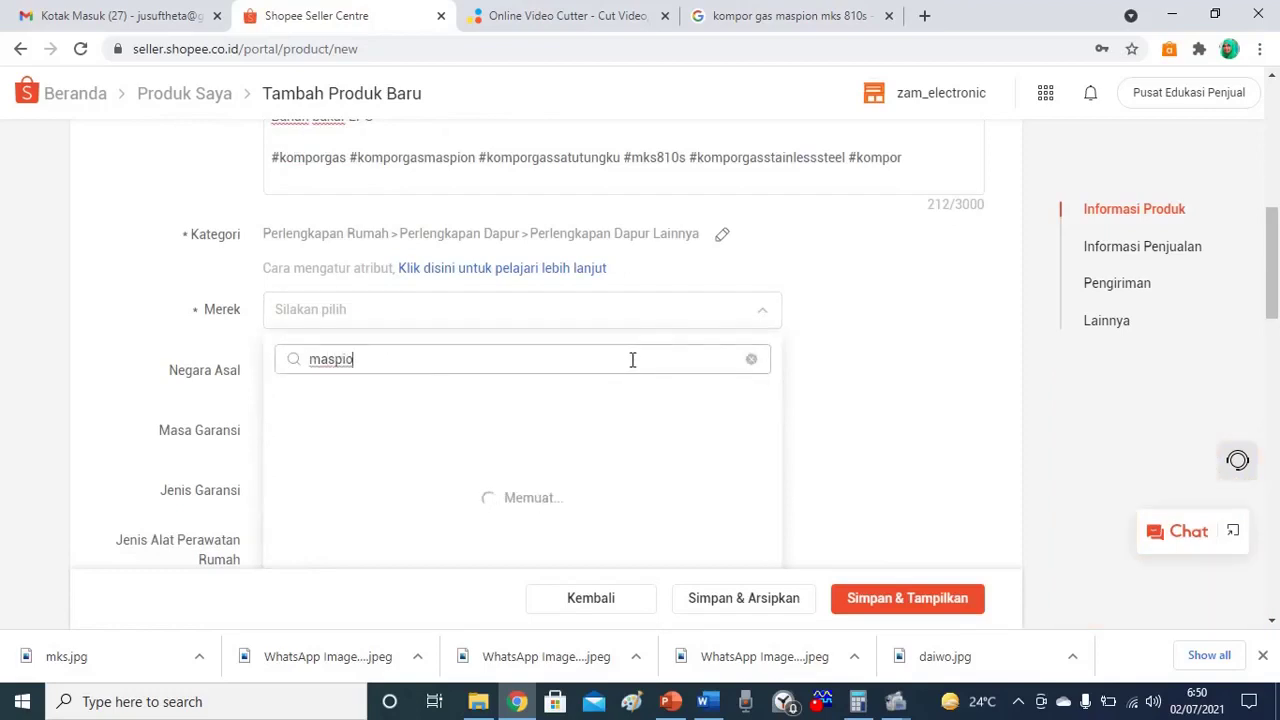
text(n)
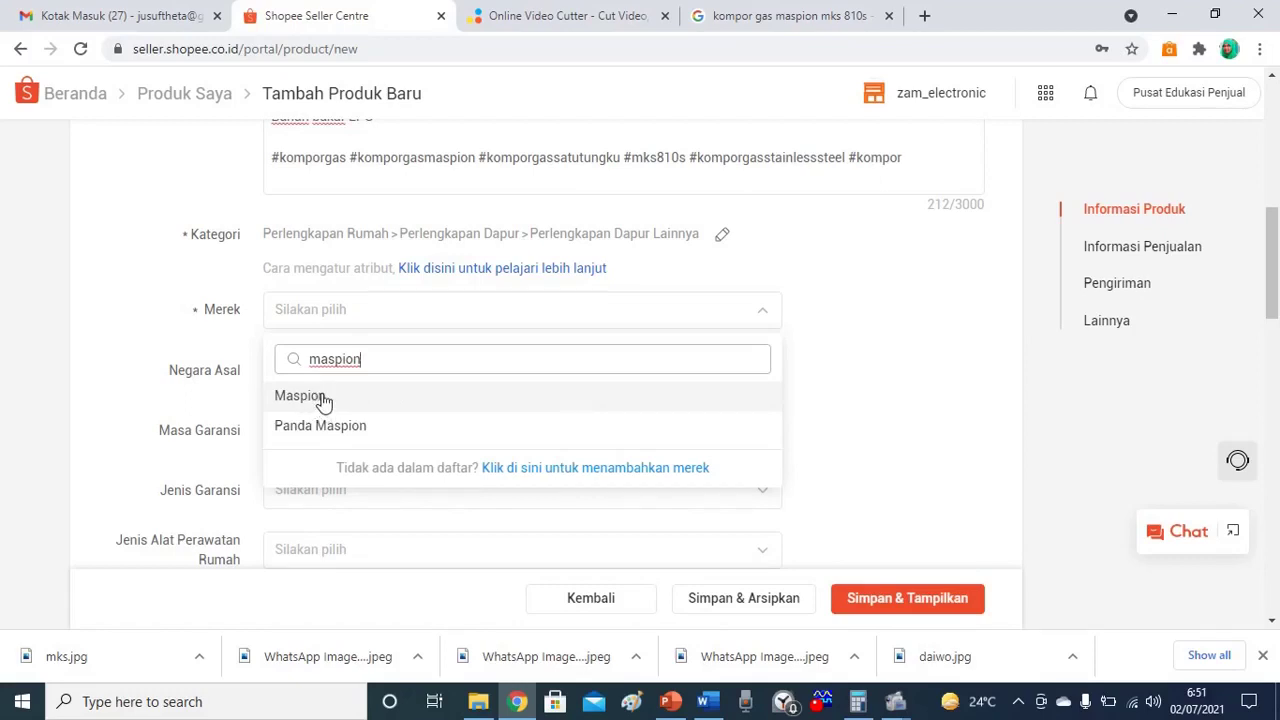
click(322, 401)
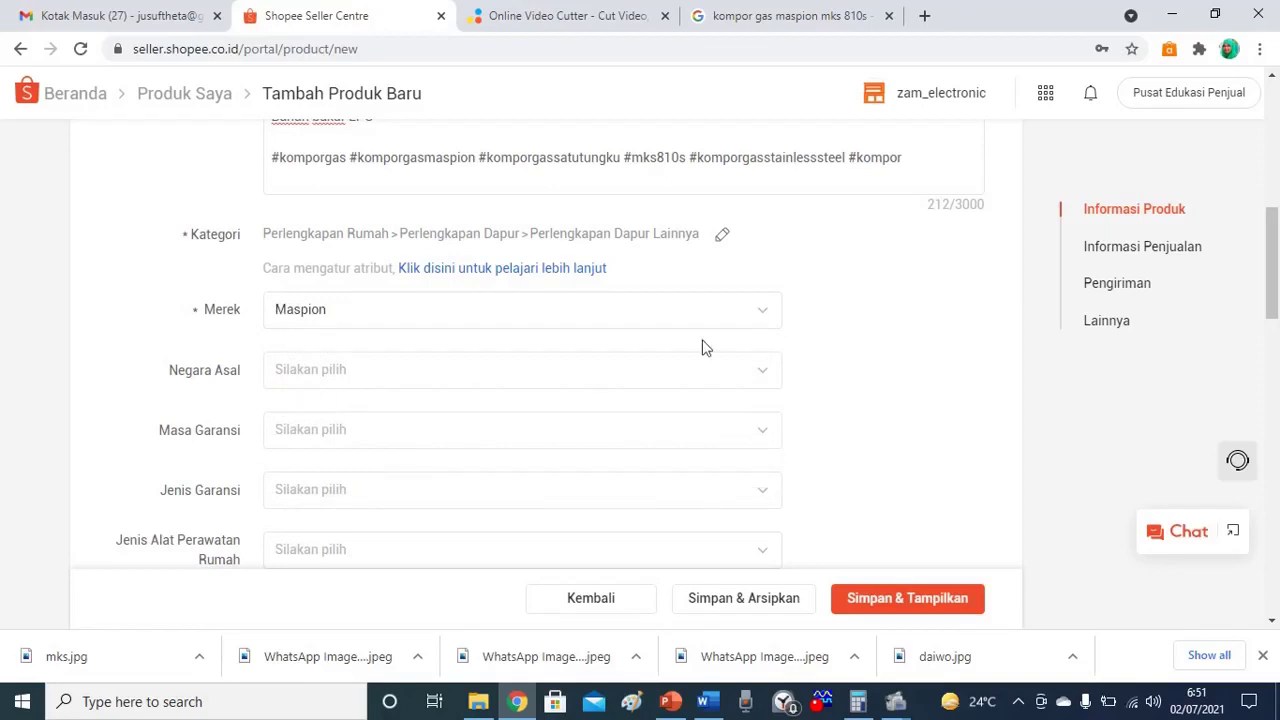
Recheck the brand list and clear its search, keeping Maspion selected.
click(772, 318)
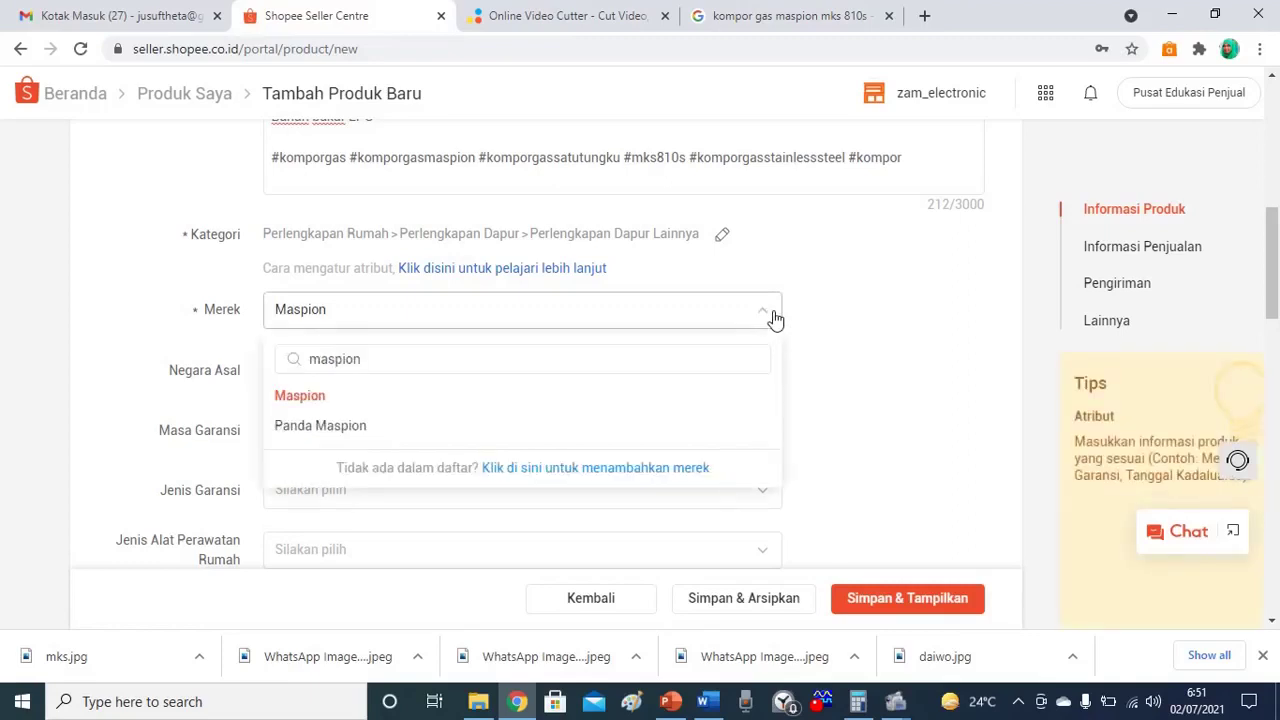
click(391, 406)
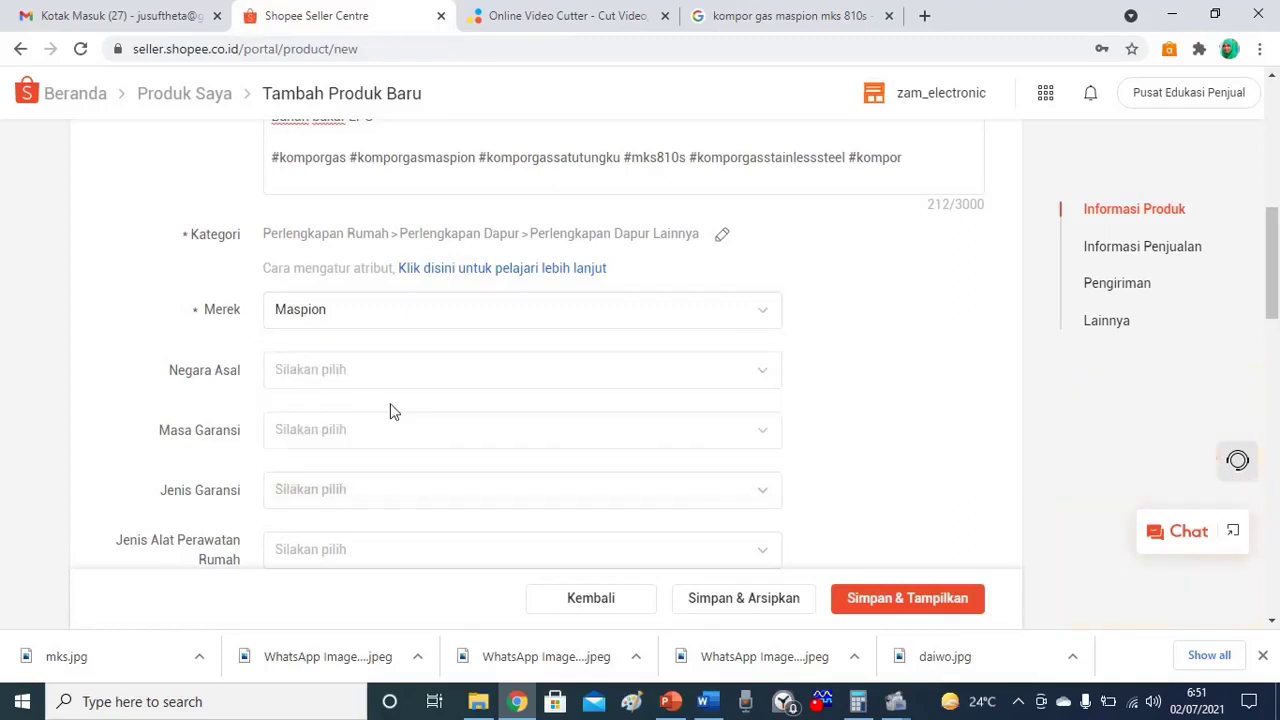
click(357, 308)
click(341, 360)
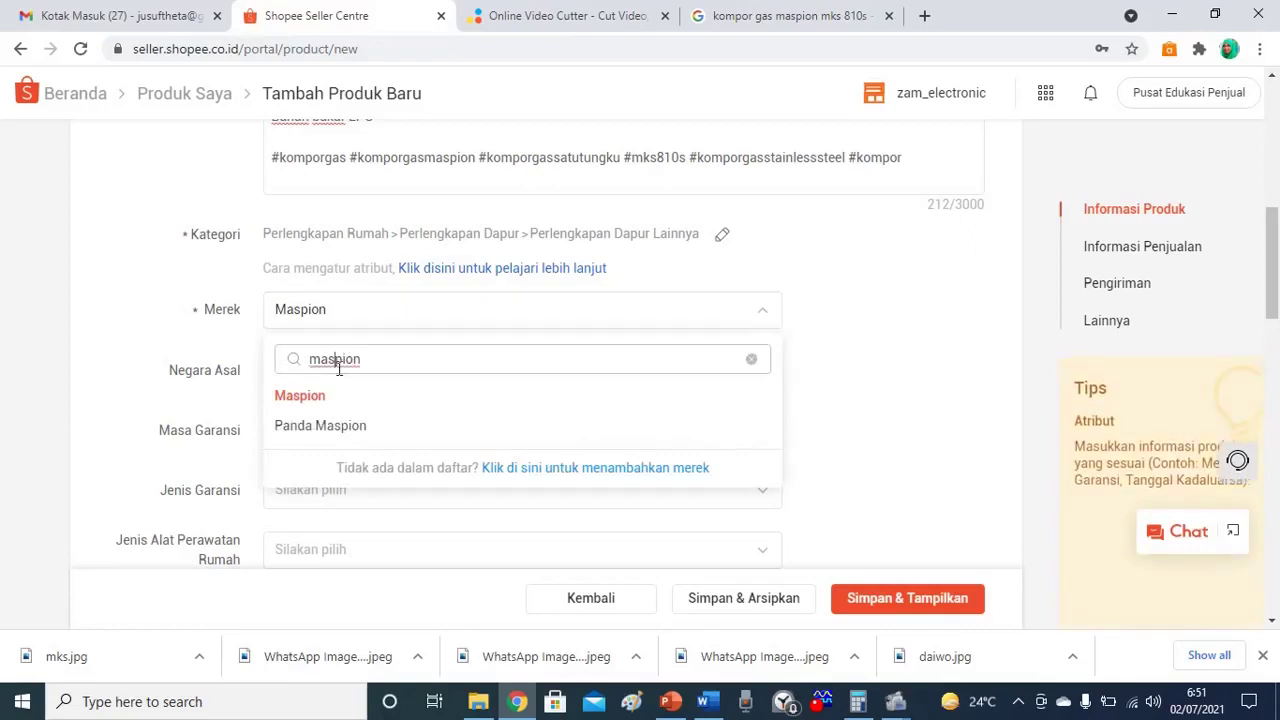
click(750, 360)
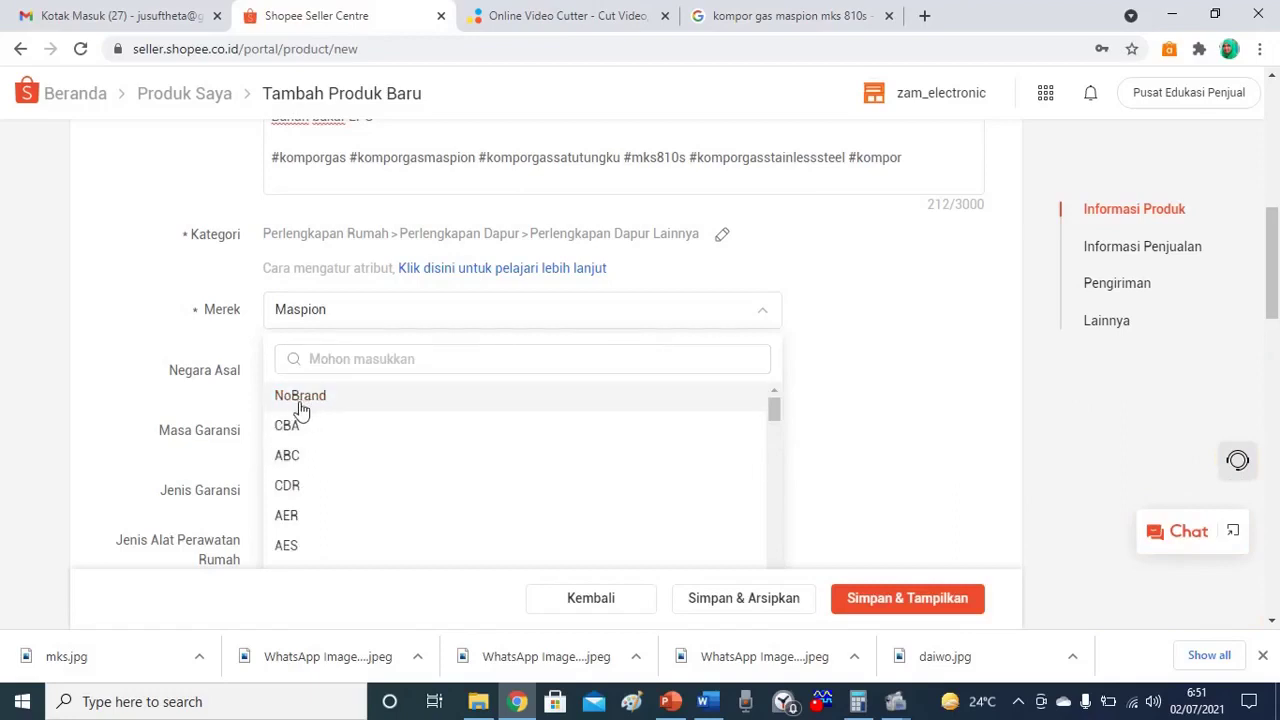
click(336, 326)
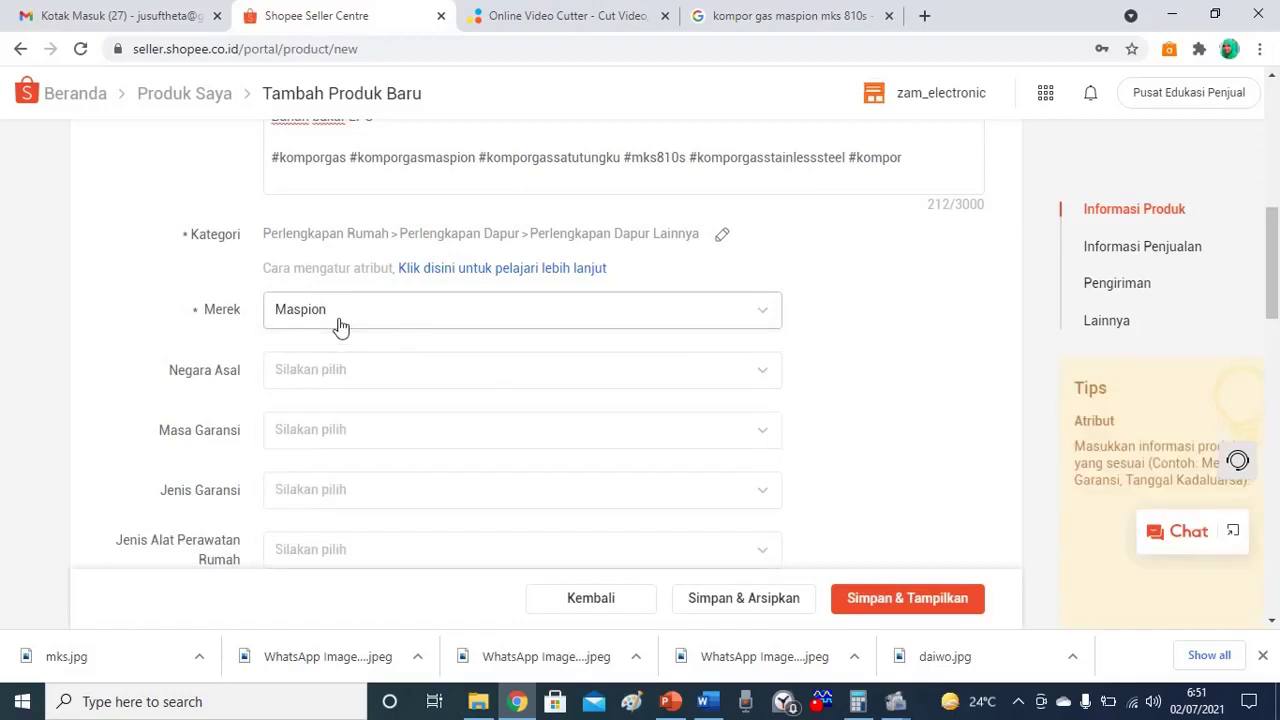
click(301, 376)
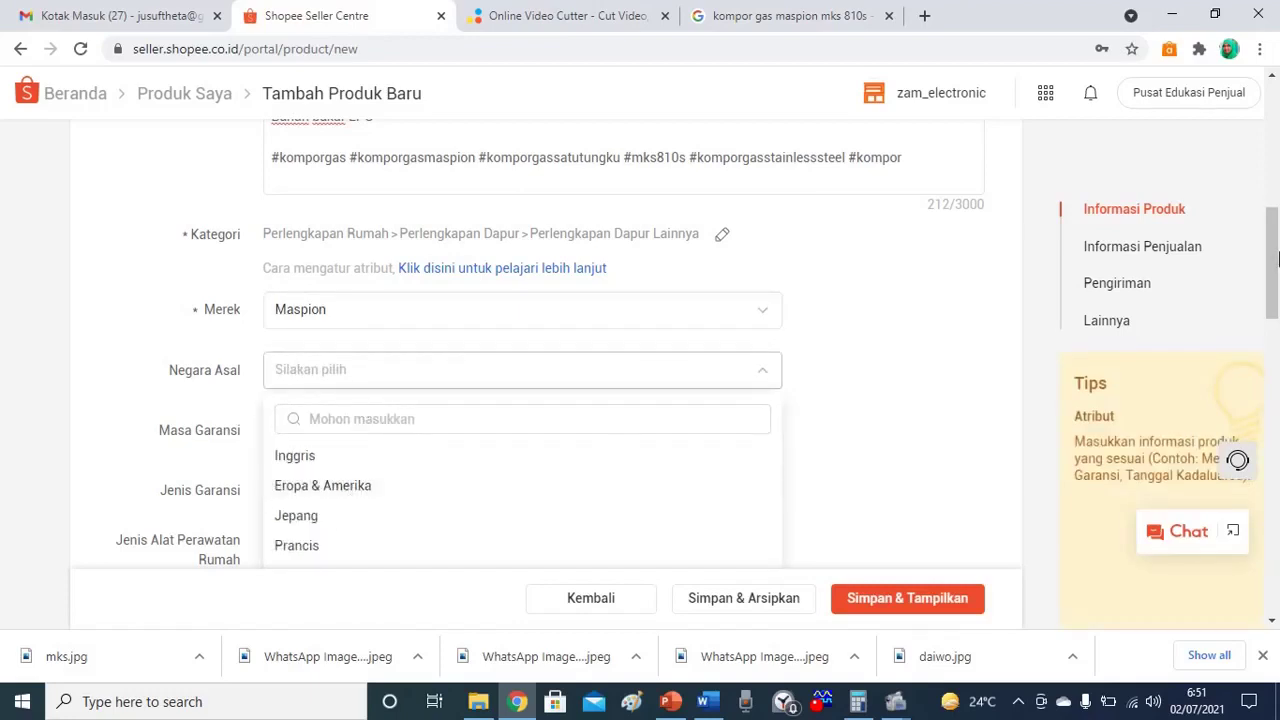
Search for Indonesia and set it as the country of origin.
drag(1275, 259, 1275, 301)
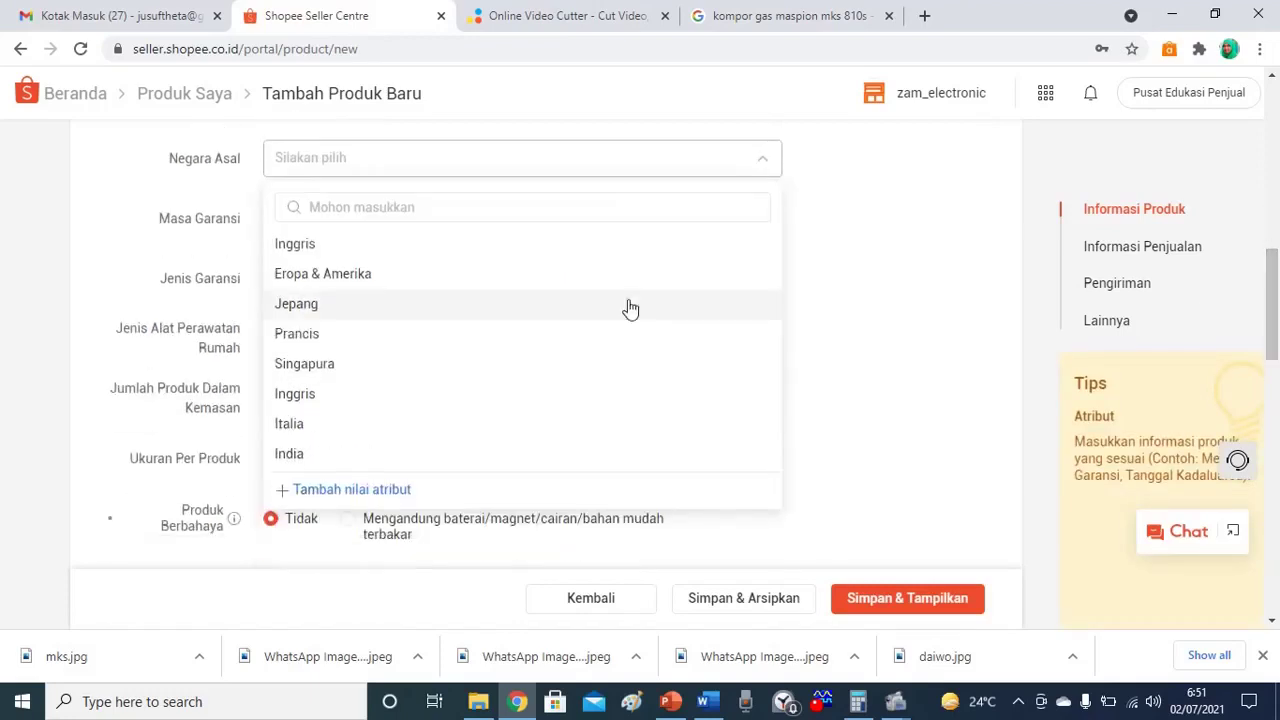
click(364, 207)
text(Indo)
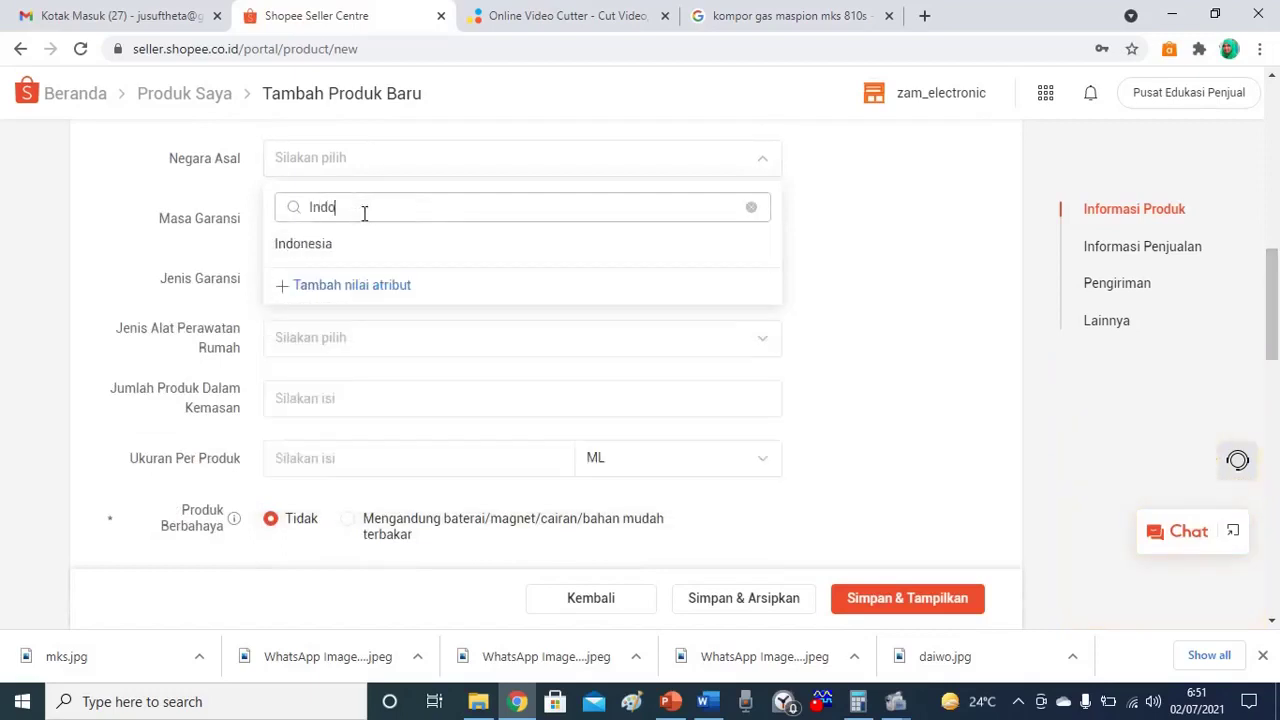
text(nesia)
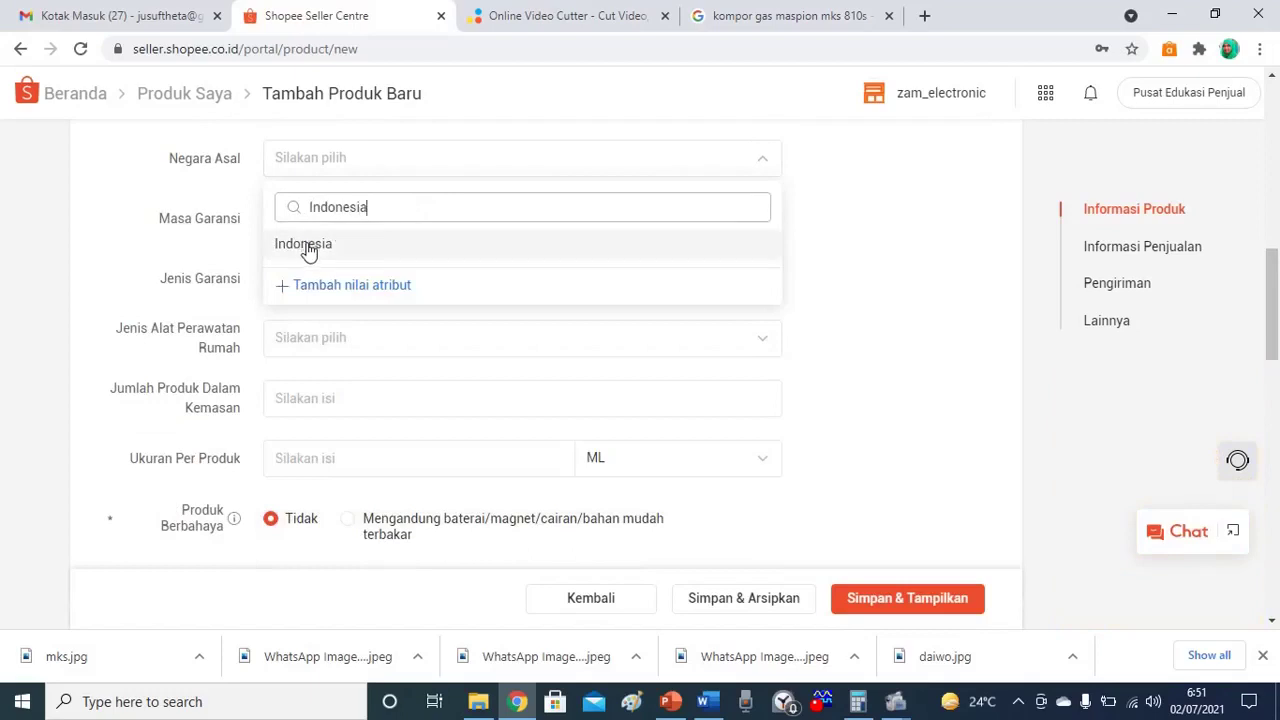
click(309, 252)
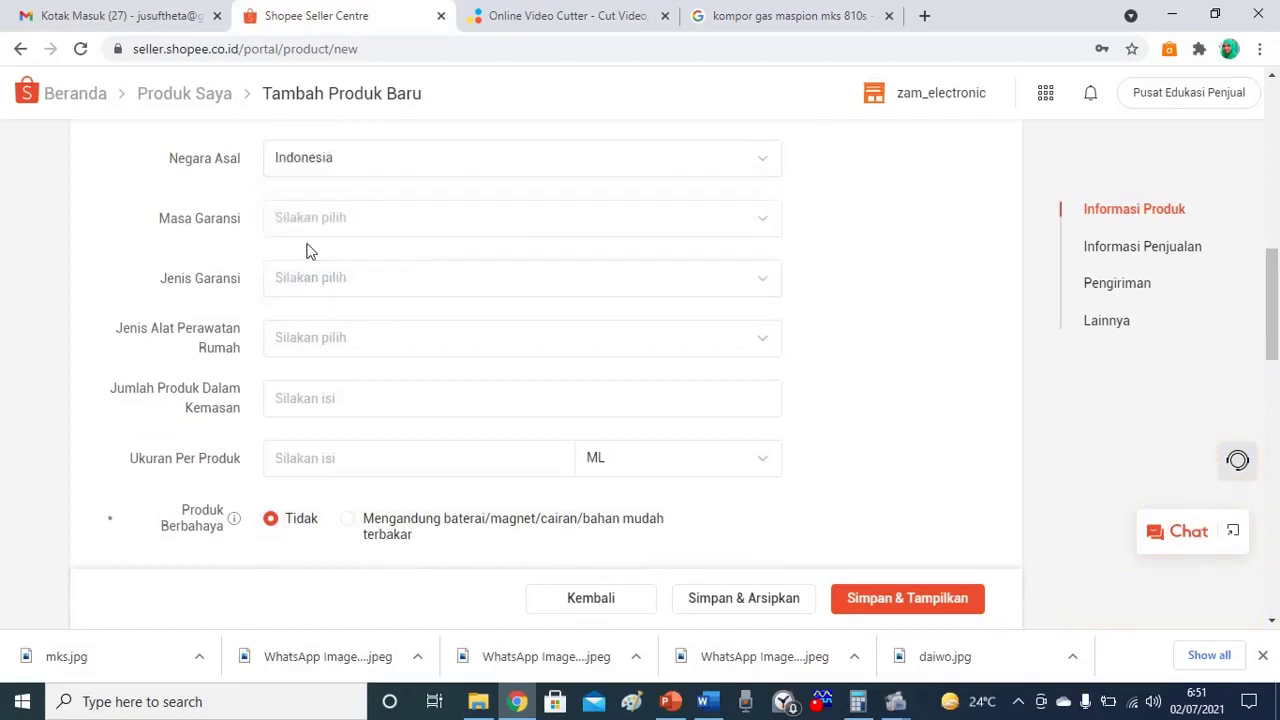
Set the warranty period (Masa Garansi) to 12 Bulan.
click(764, 221)
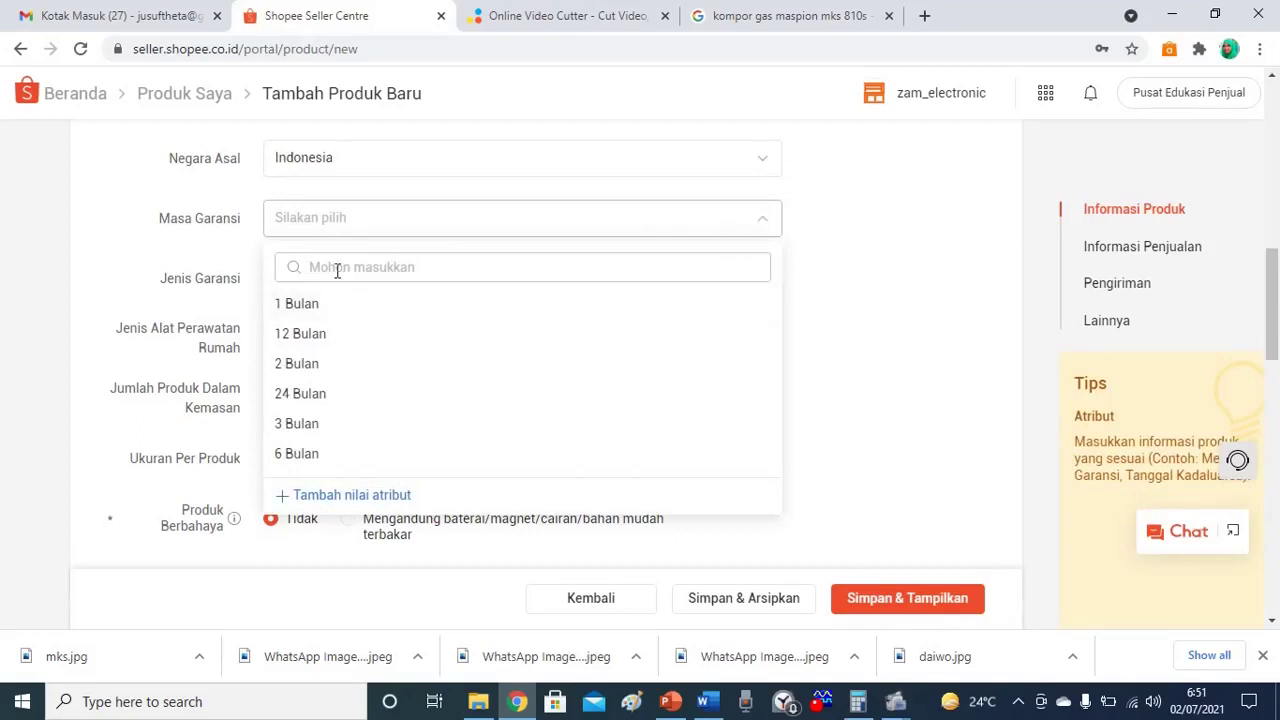
text(1 )
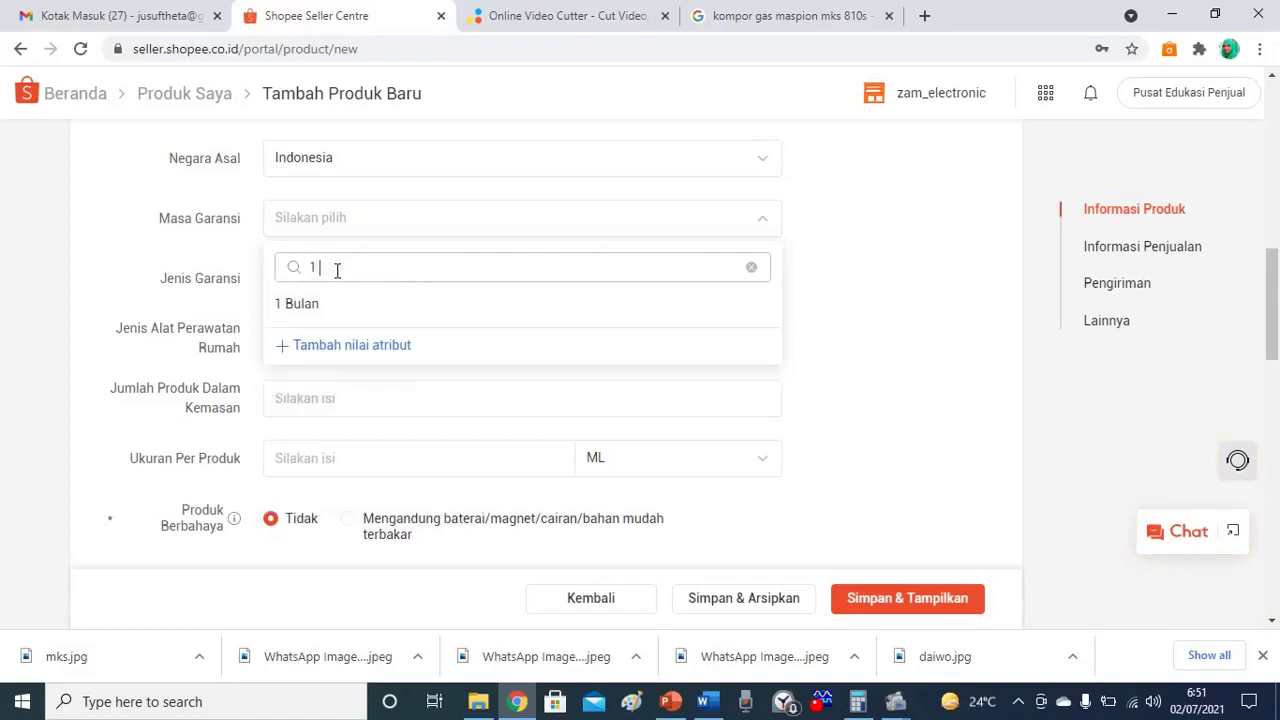
text(Tahun)
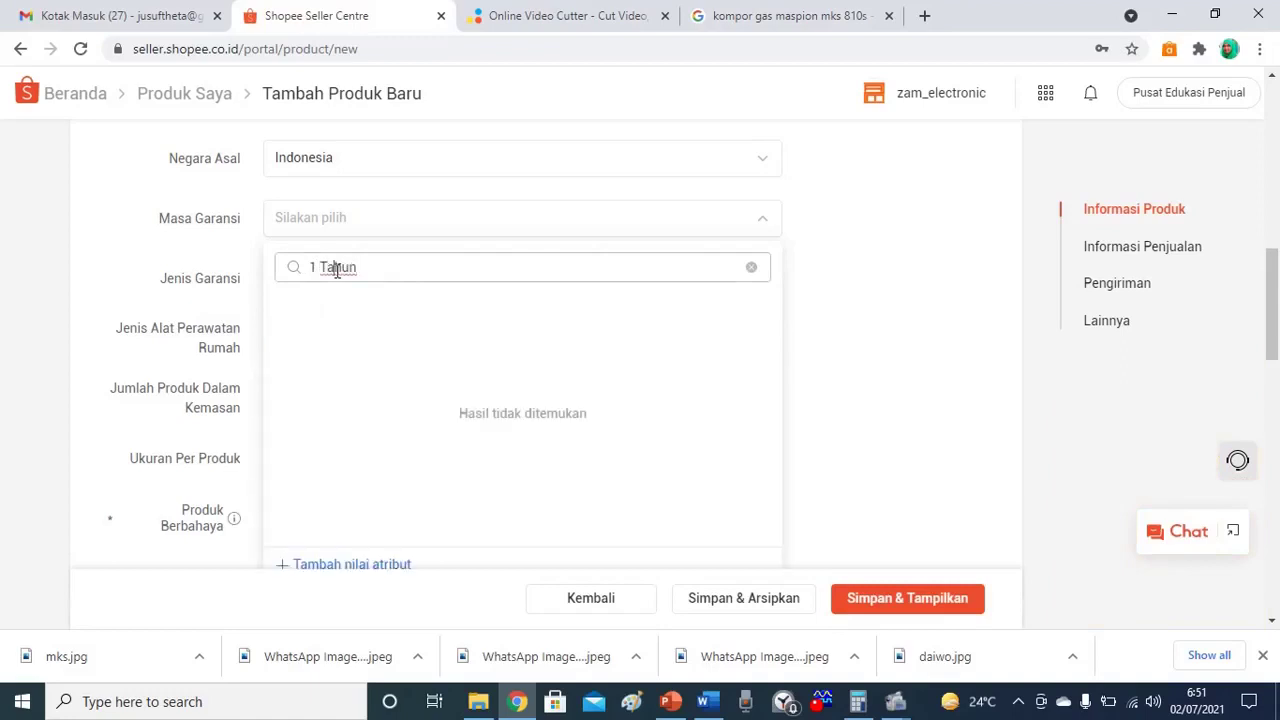
double_click(337, 268)
key(ctrl+a)
text(12)
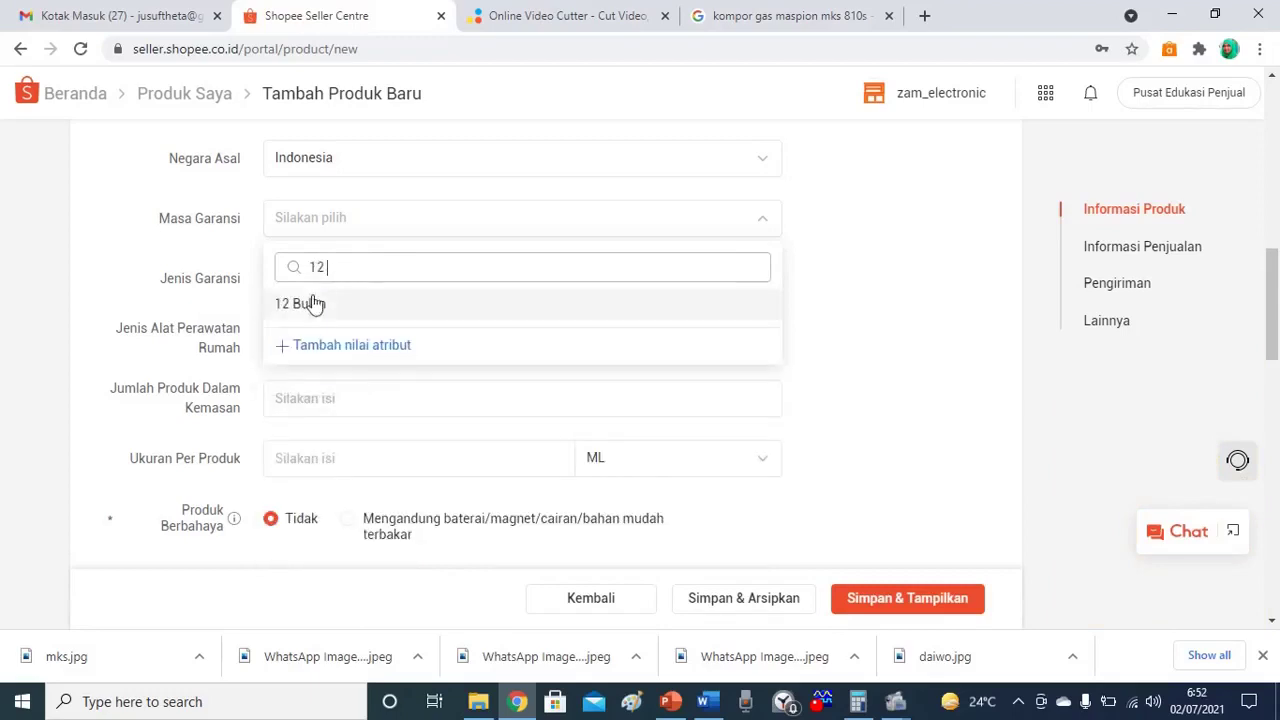
click(309, 305)
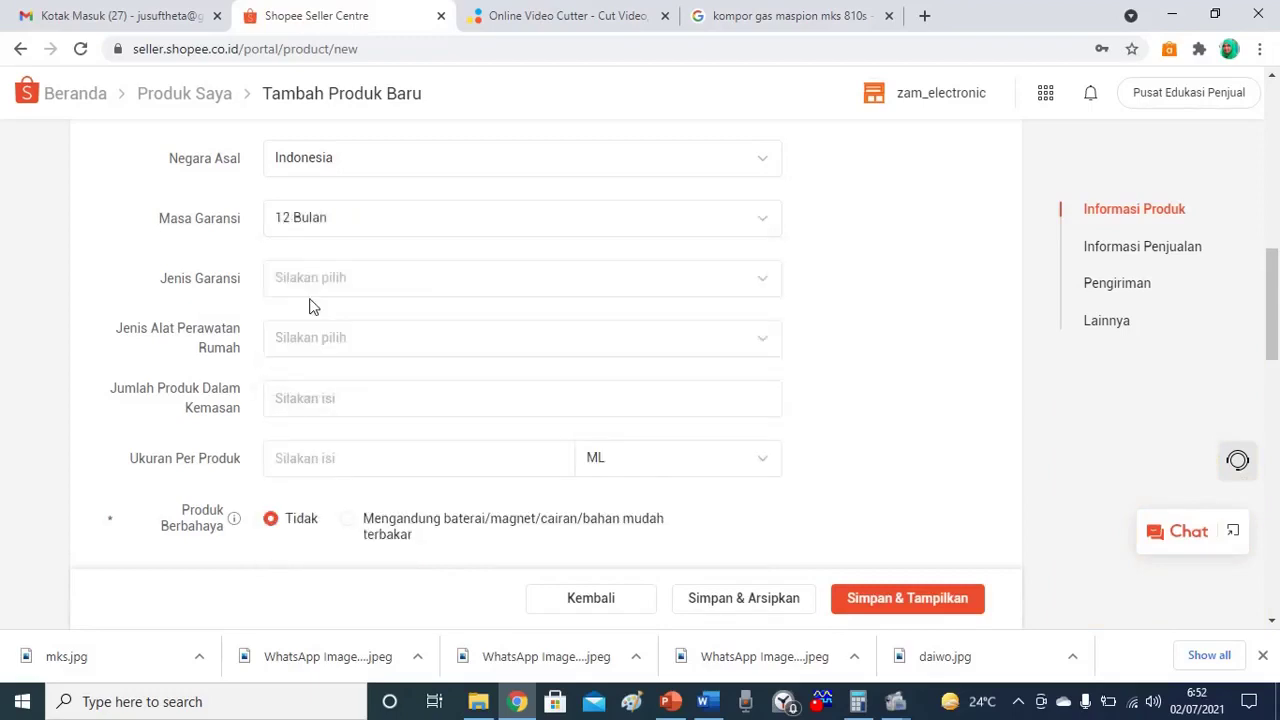
Choose Garansi Produsen as the warranty type, leaving the care tool type unchanged.
click(777, 281)
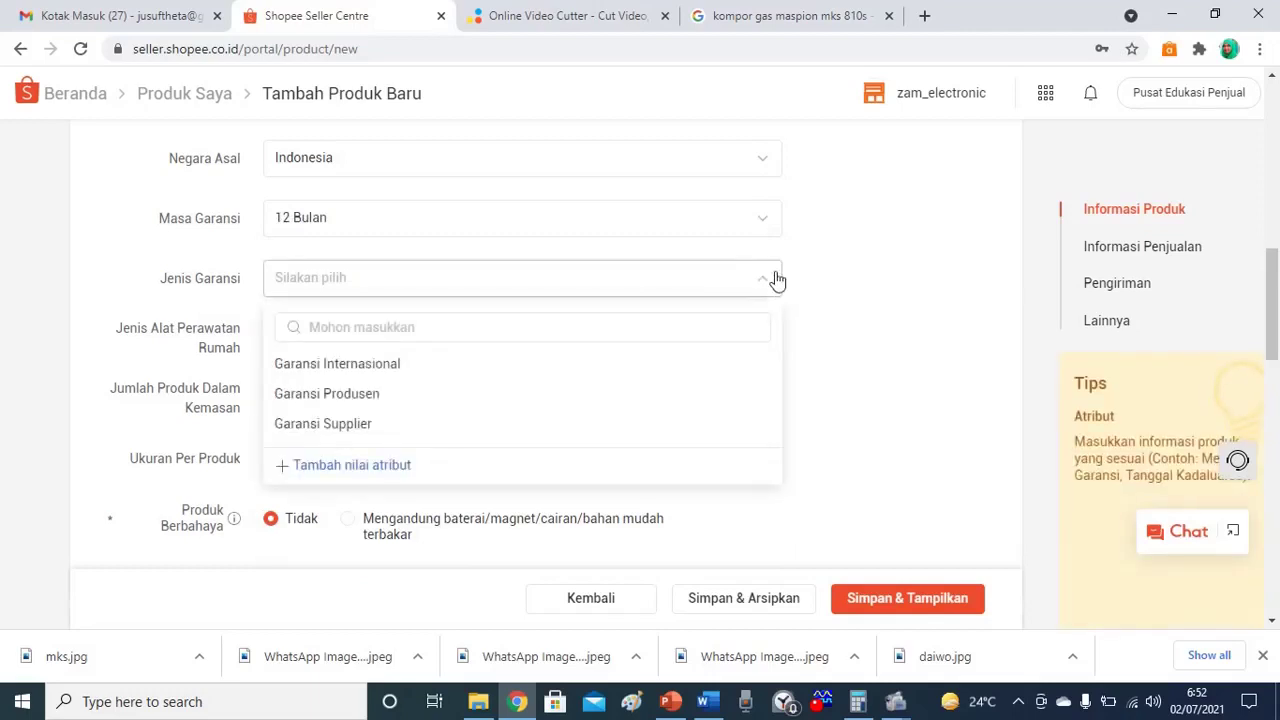
click(349, 403)
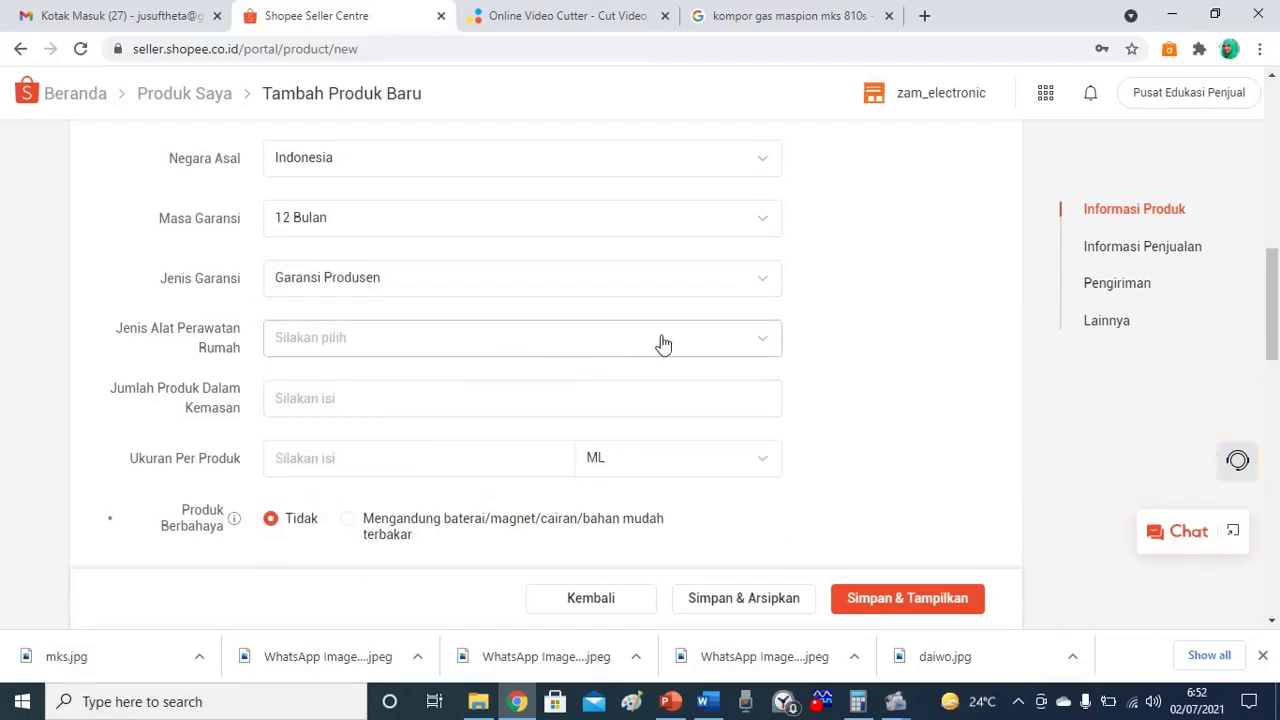
click(759, 341)
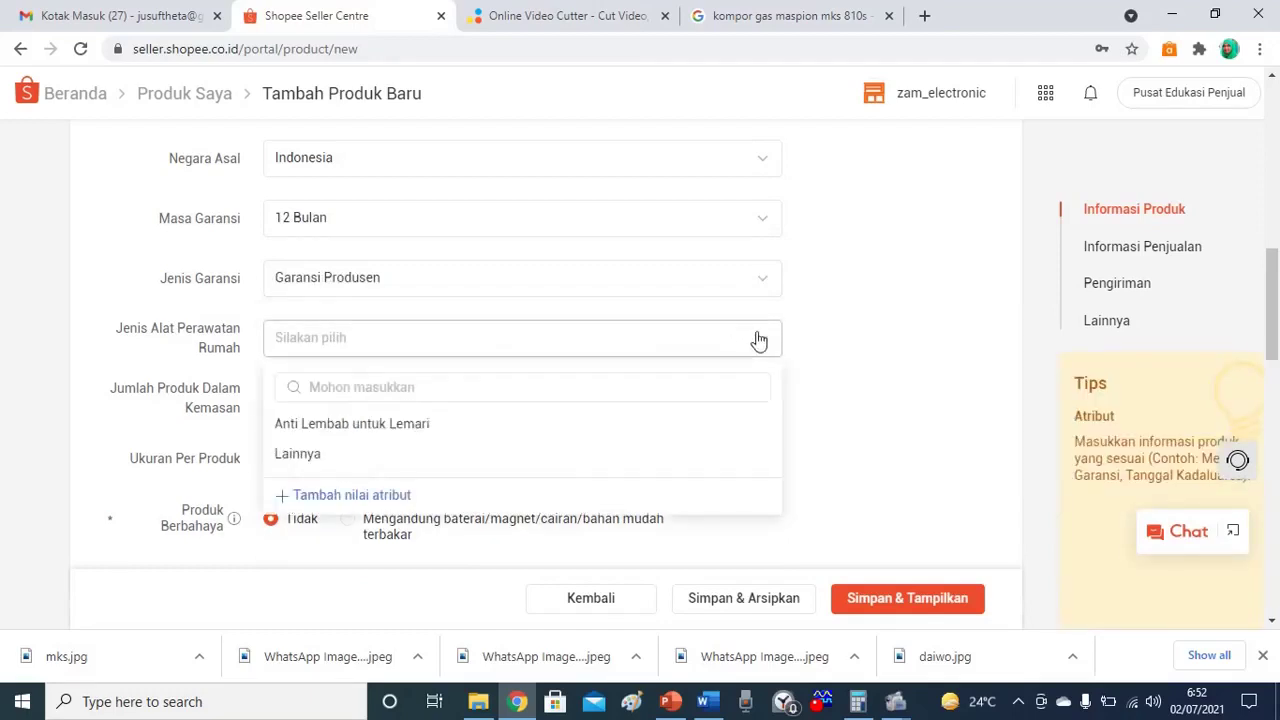
click(820, 329)
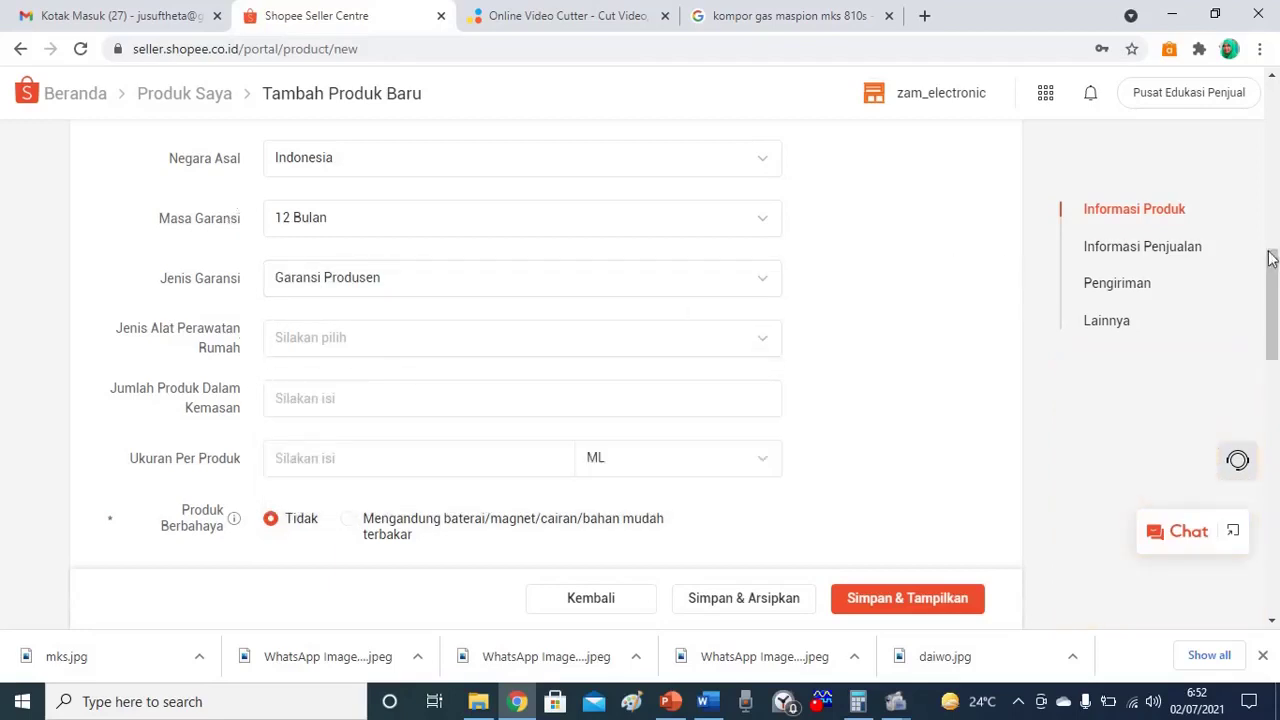
scroll(1272, 270, up, 1)
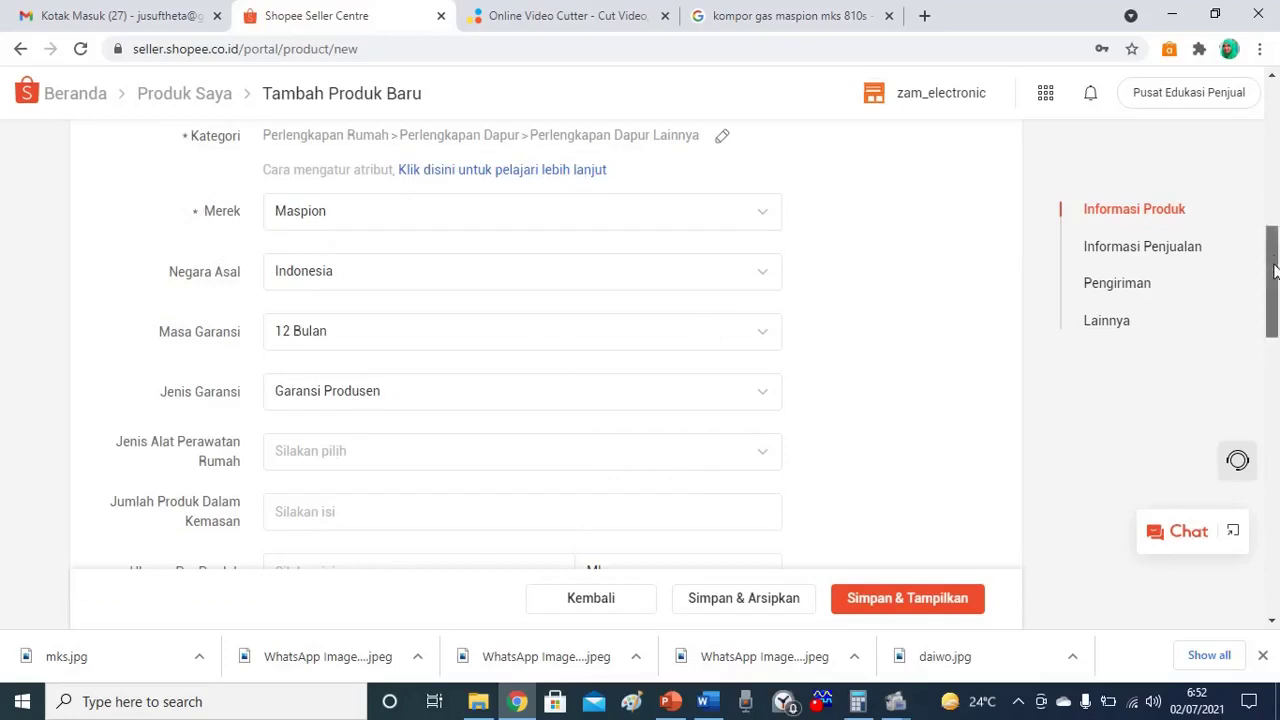
Enter 1 product per package and a size per product of 2250 with unit G/GR.
drag(1273, 261, 1275, 310)
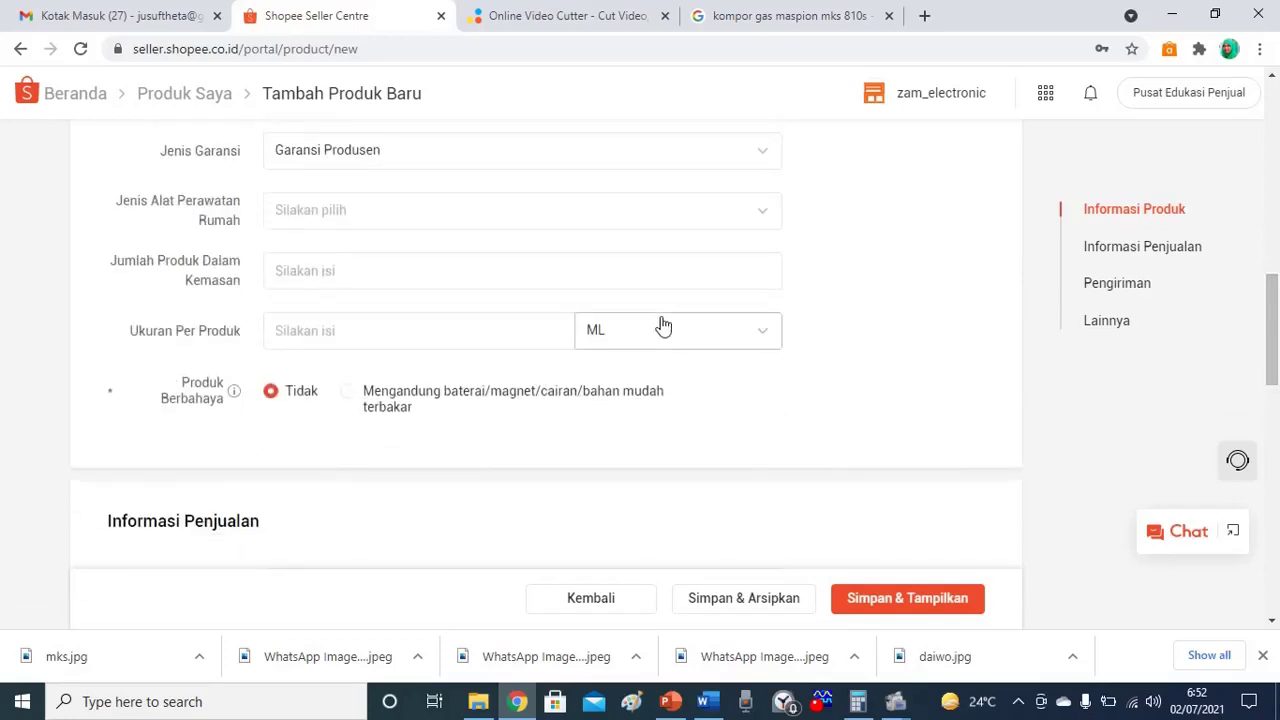
click(371, 274)
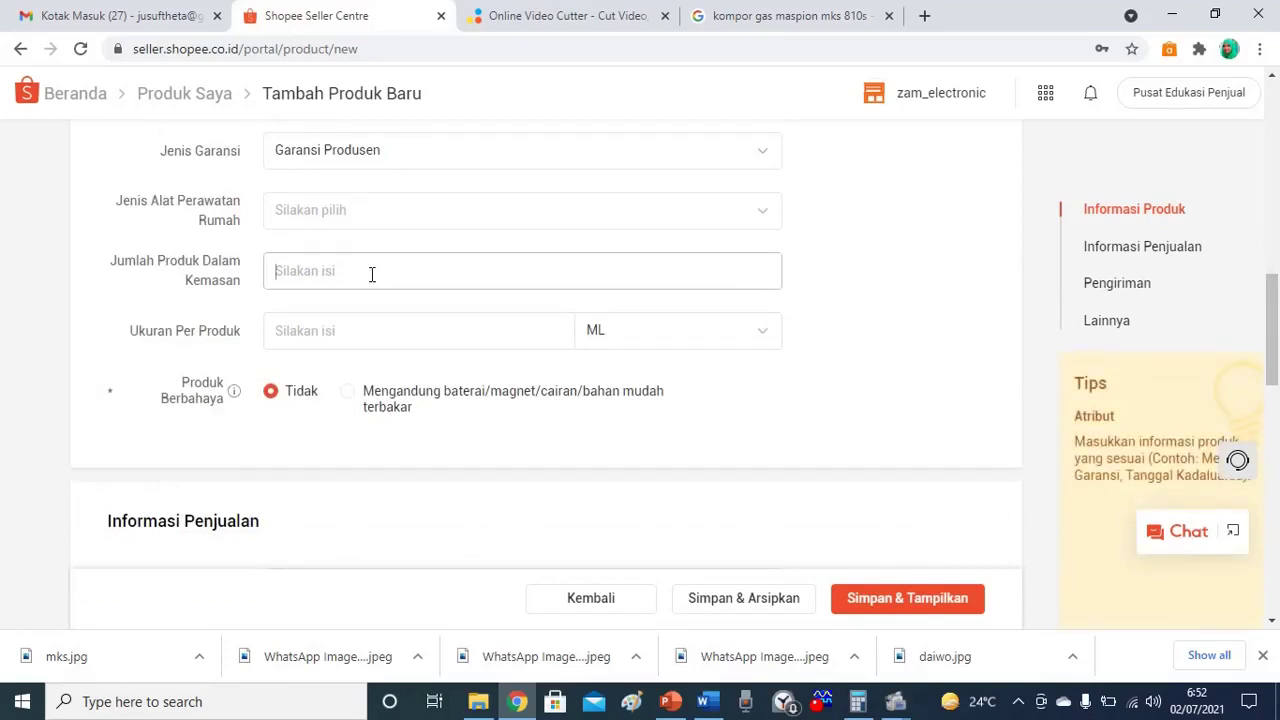
text(1)
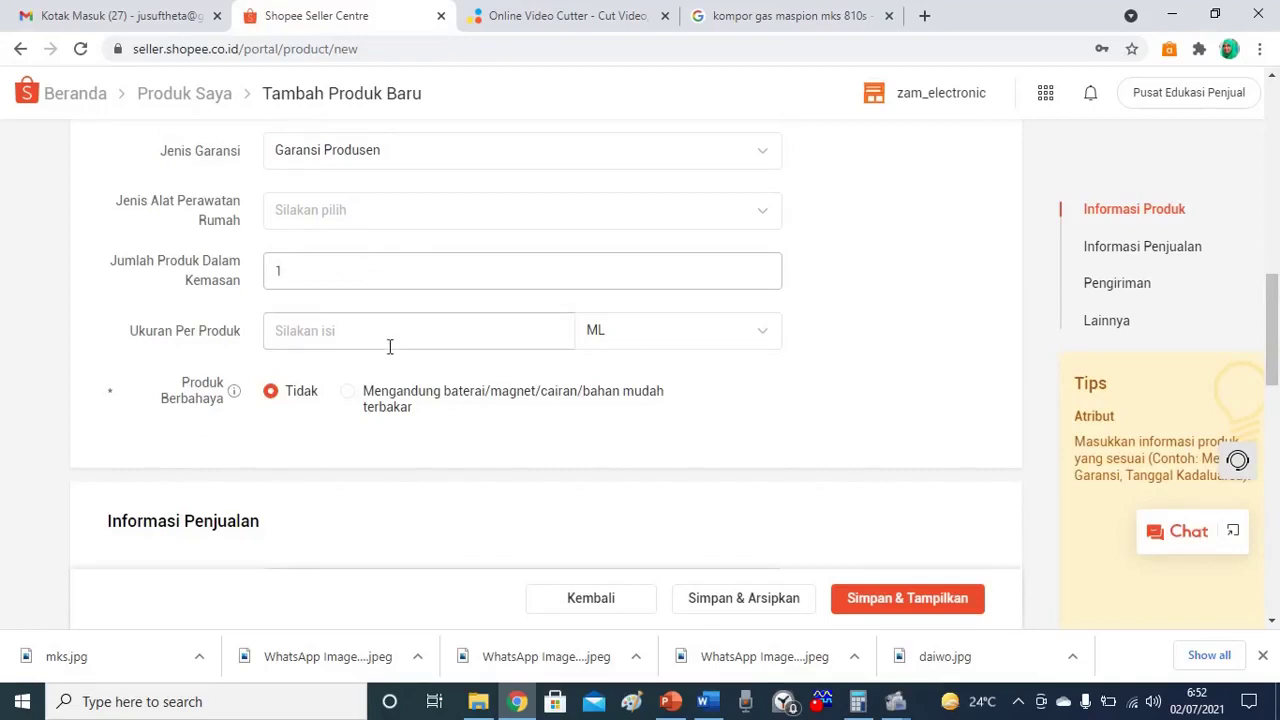
click(762, 348)
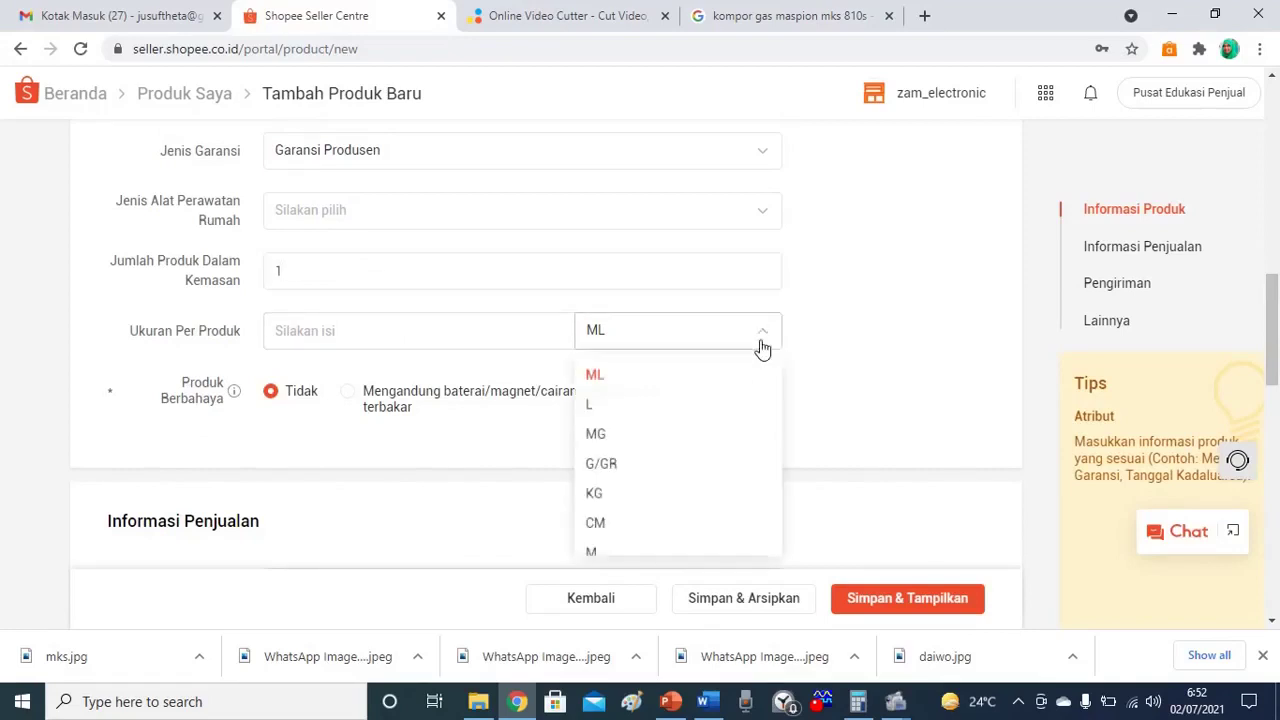
click(601, 466)
click(313, 330)
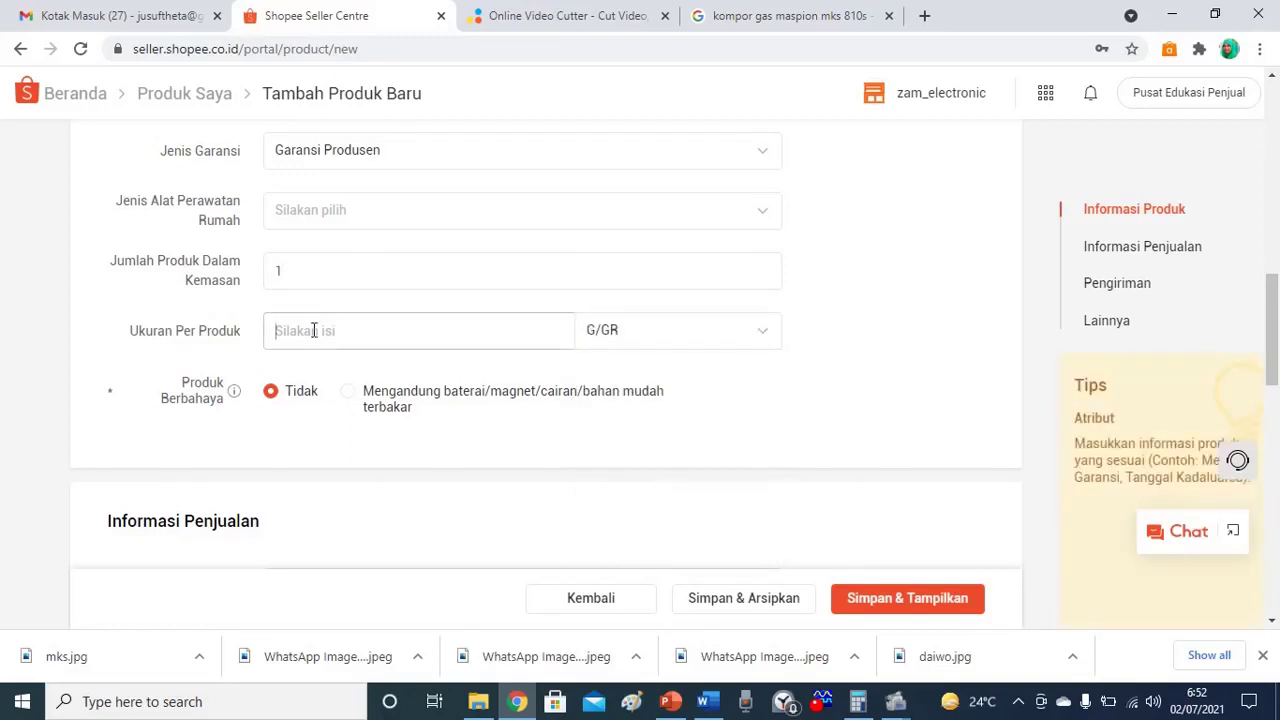
text(22)
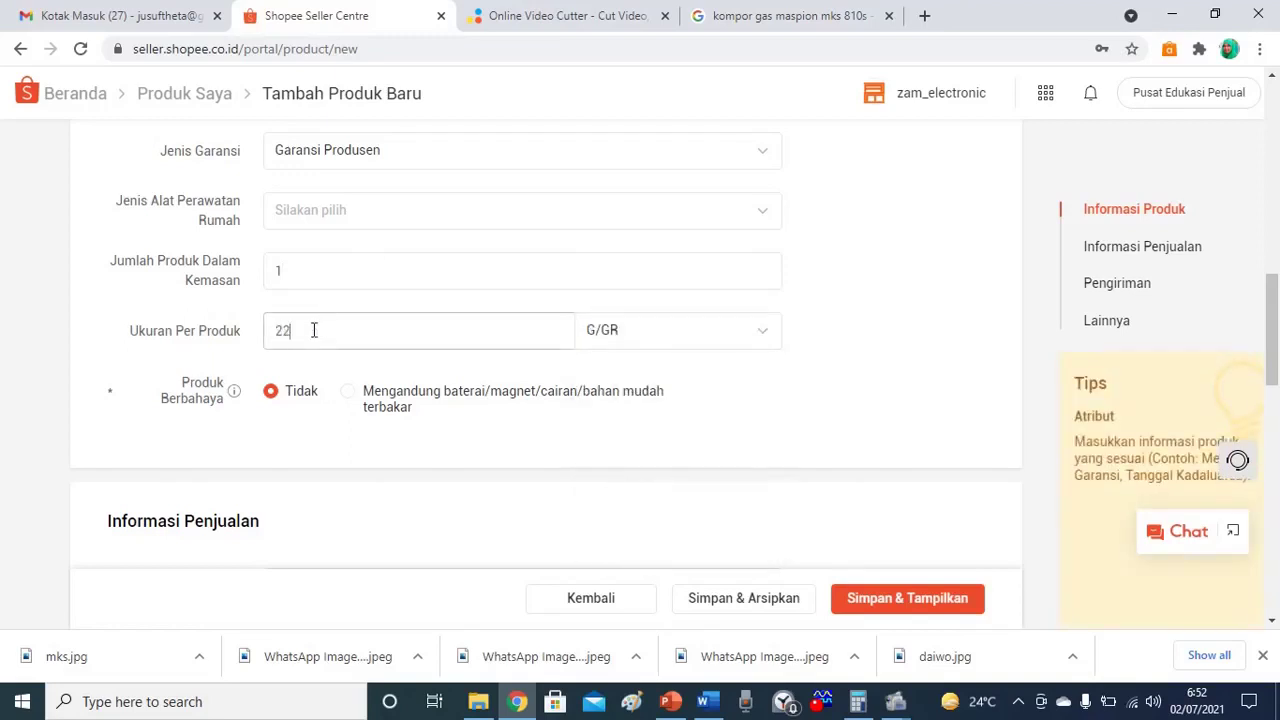
text(50)
Enter 2 in the Stok field under Informasi Penjualan.
drag(1272, 312, 1272, 352)
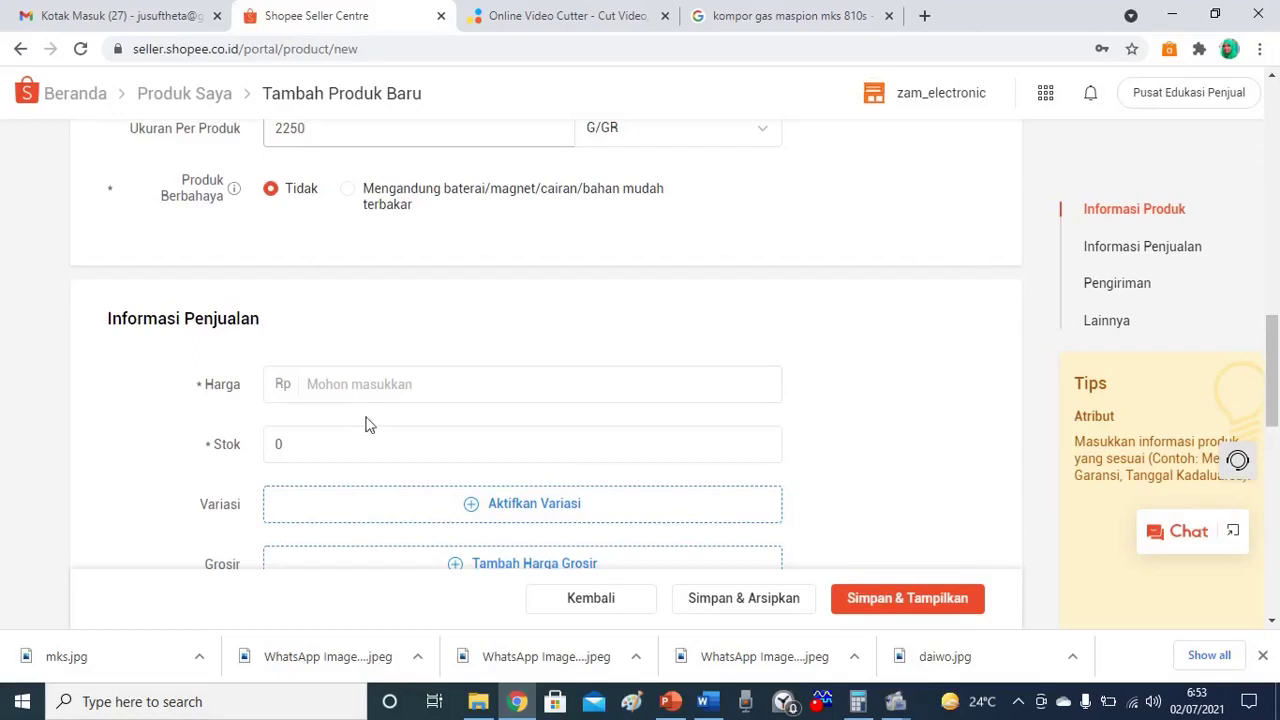
click(280, 443)
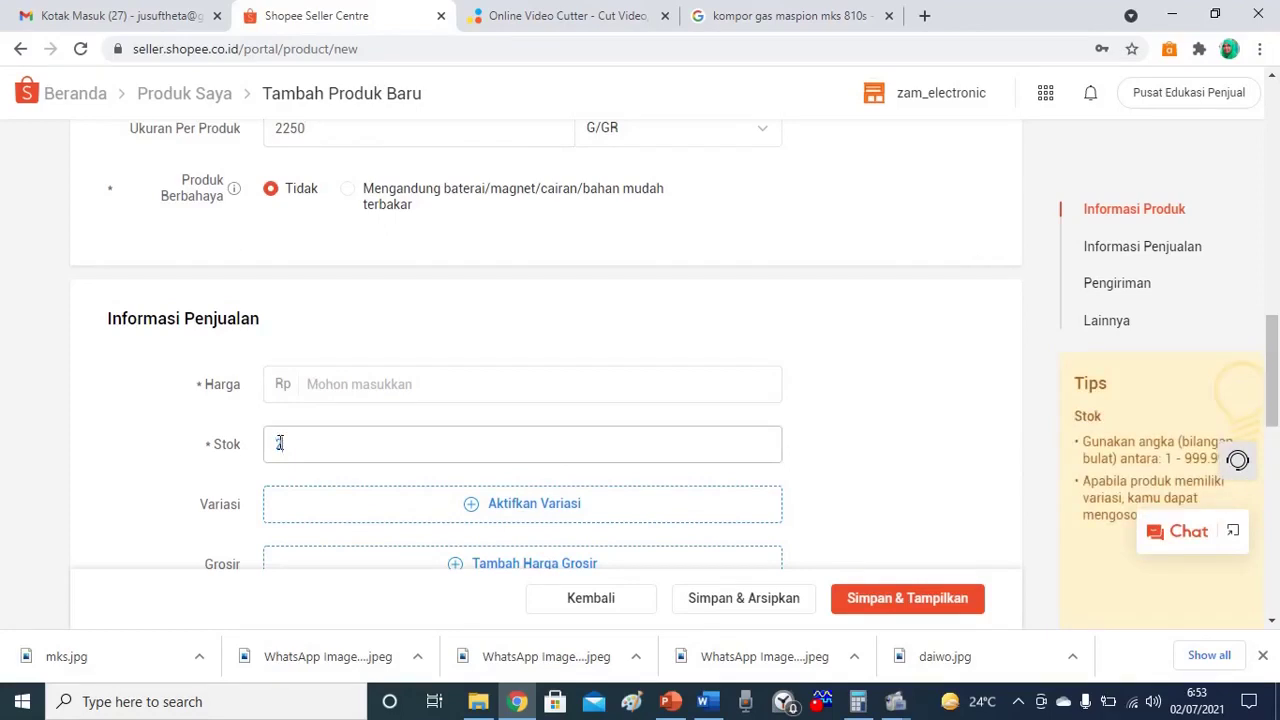
text(2)
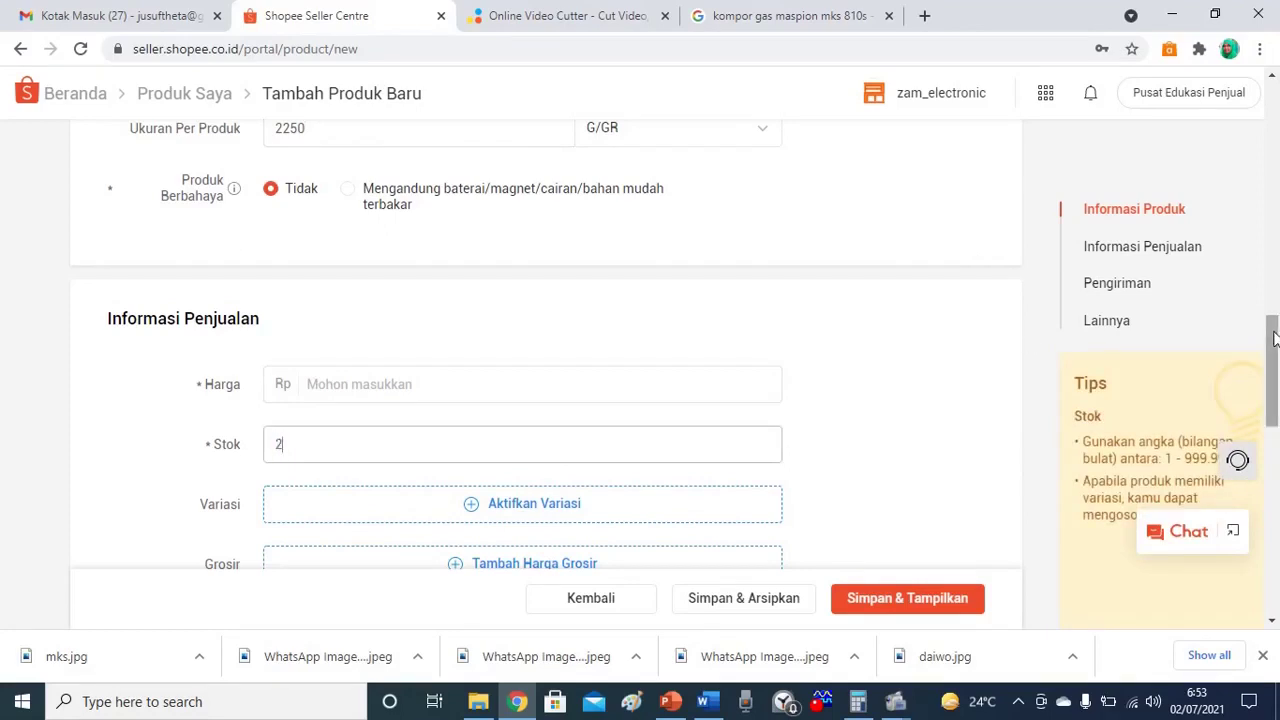
drag(1274, 330, 1275, 400)
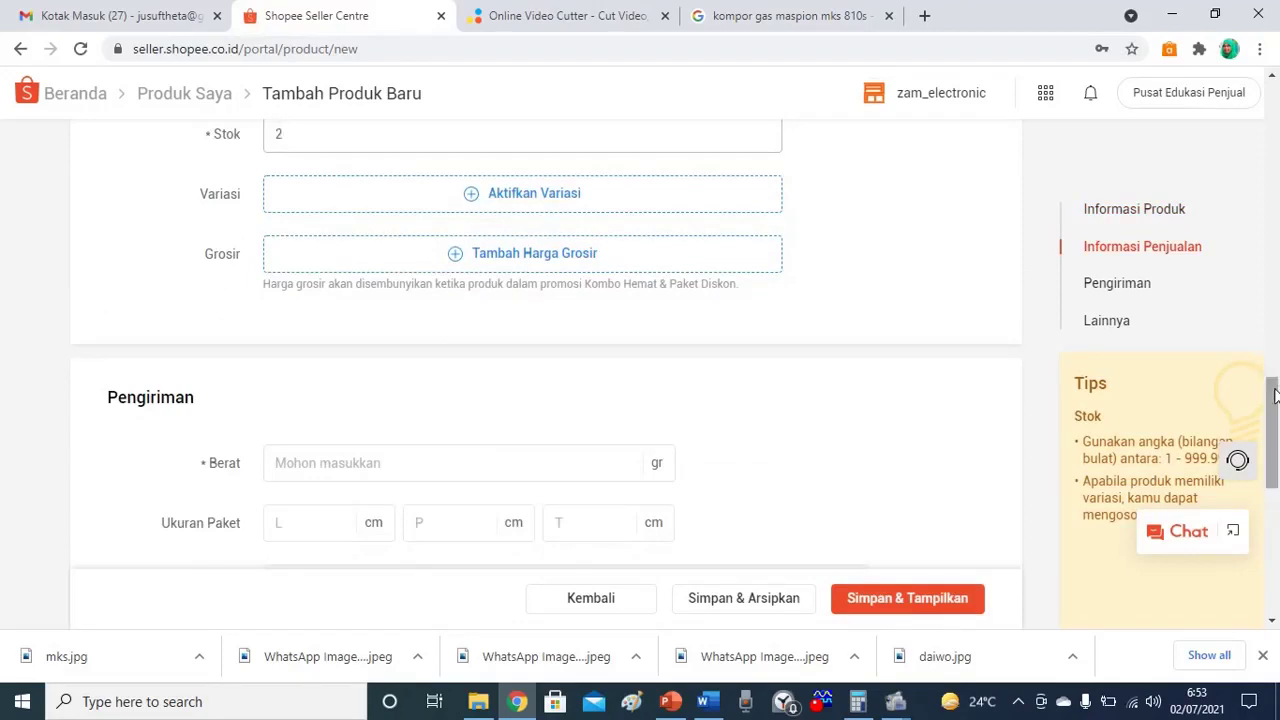
drag(1274, 395, 1268, 298)
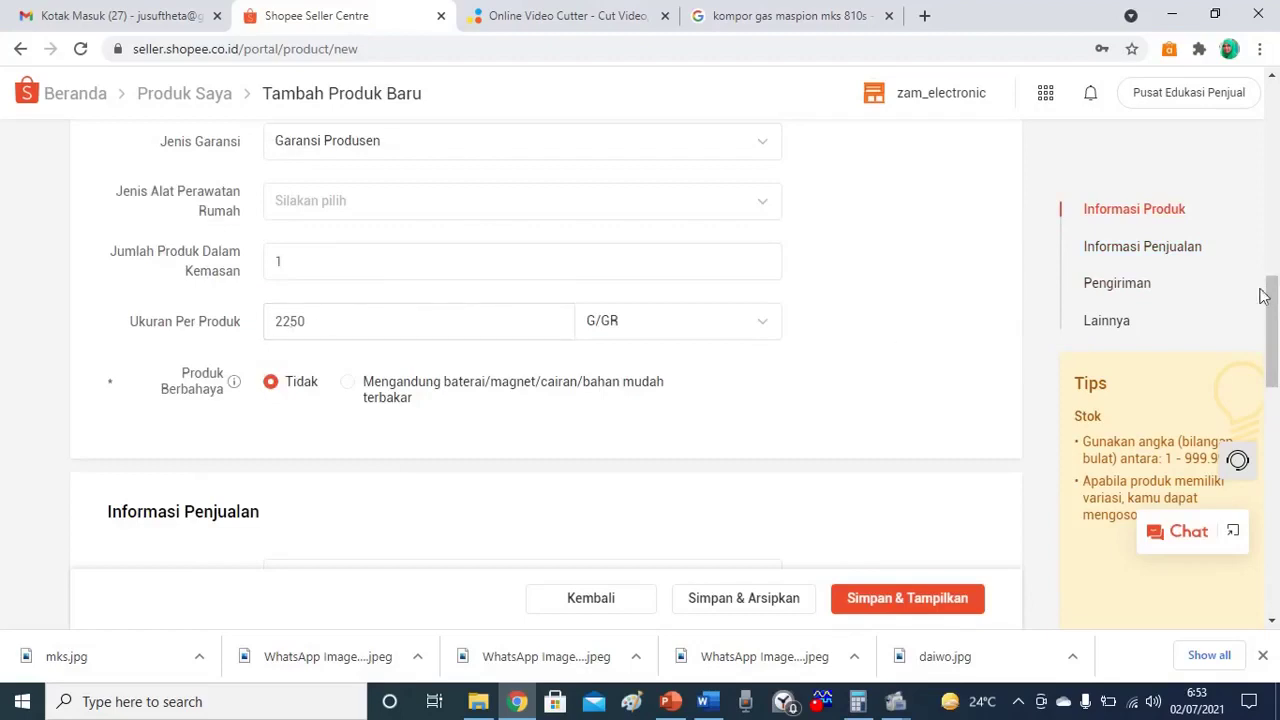
drag(1273, 296, 1274, 368)
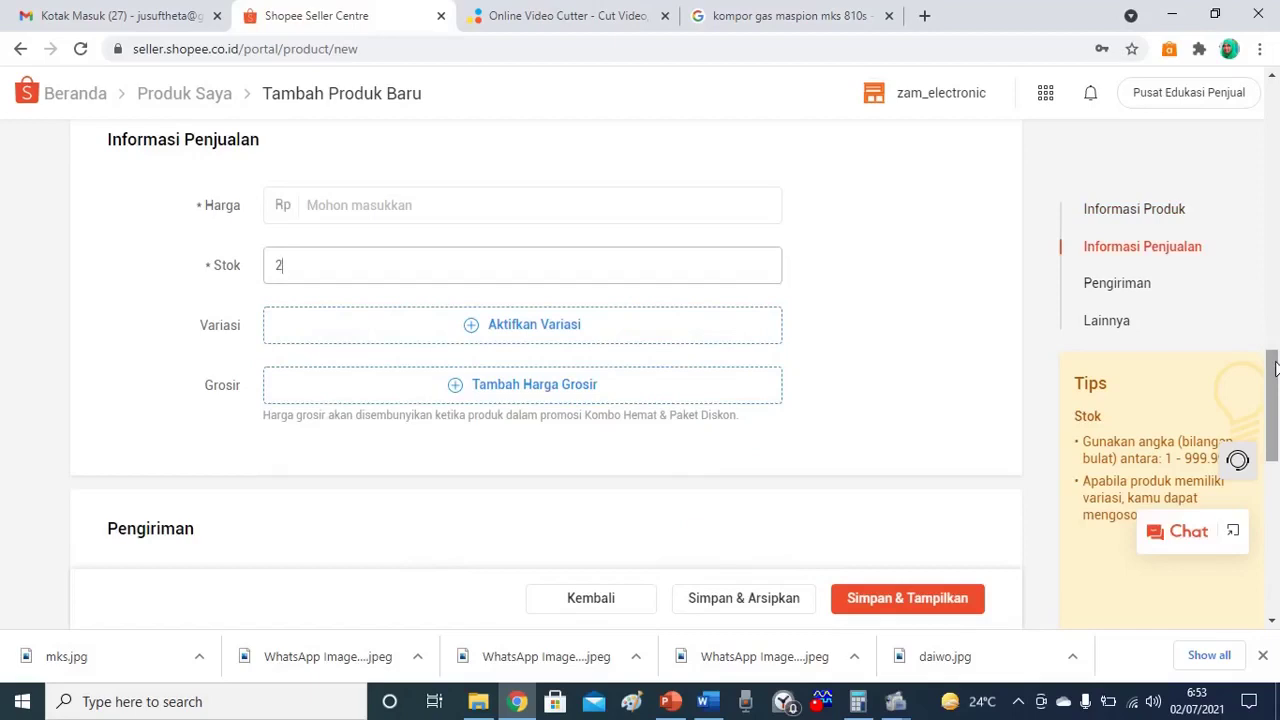
Set the package weight to 3250 gr, replacing the first entry of 2500.
drag(1273, 368, 1273, 398)
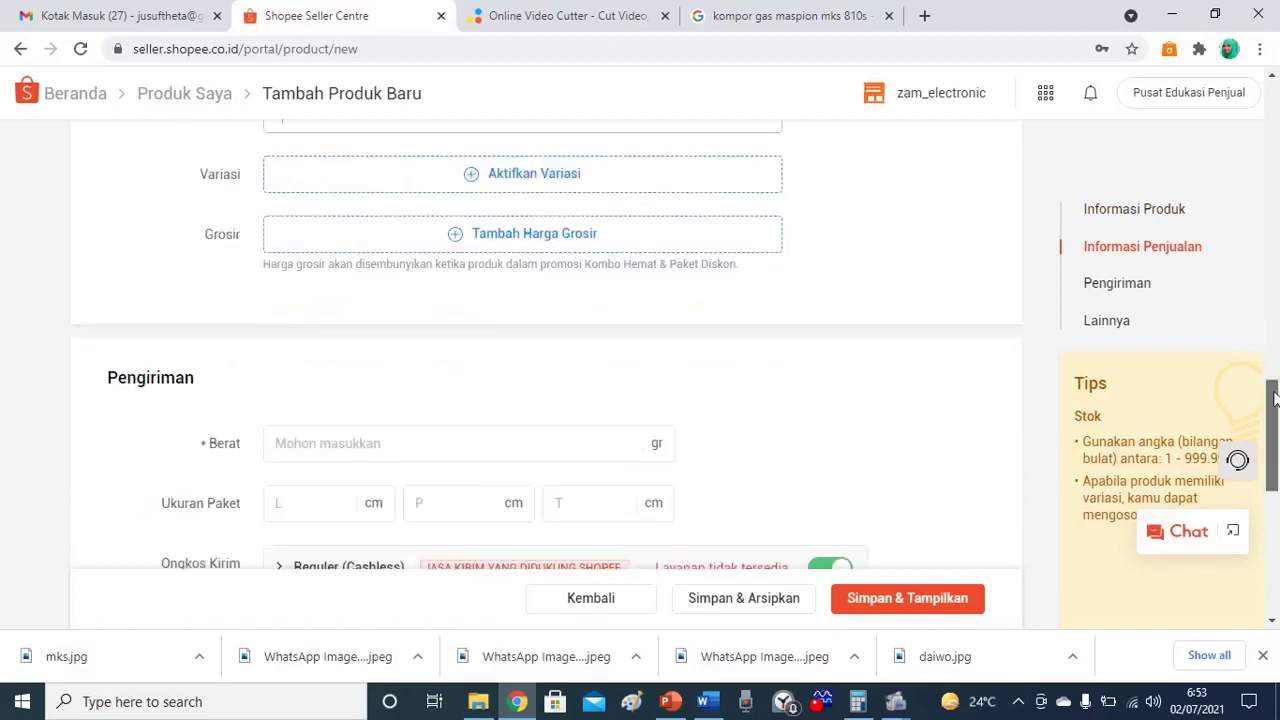
click(320, 447)
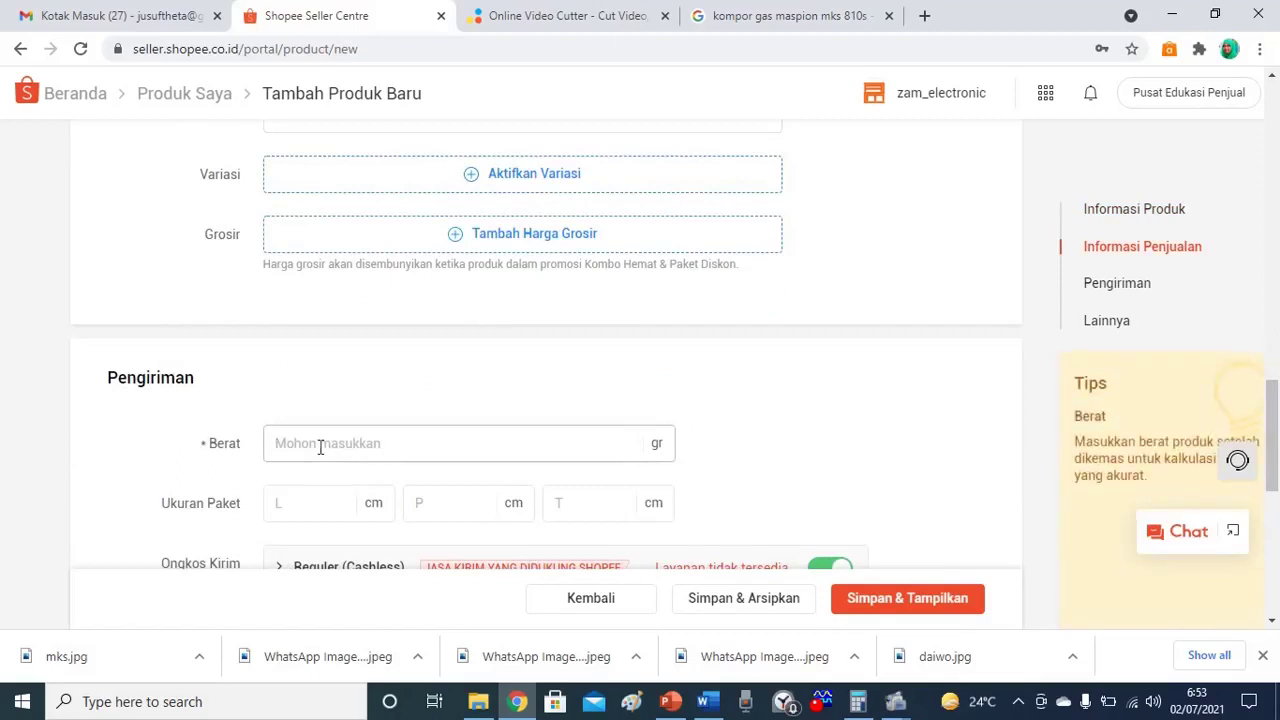
text(2500)
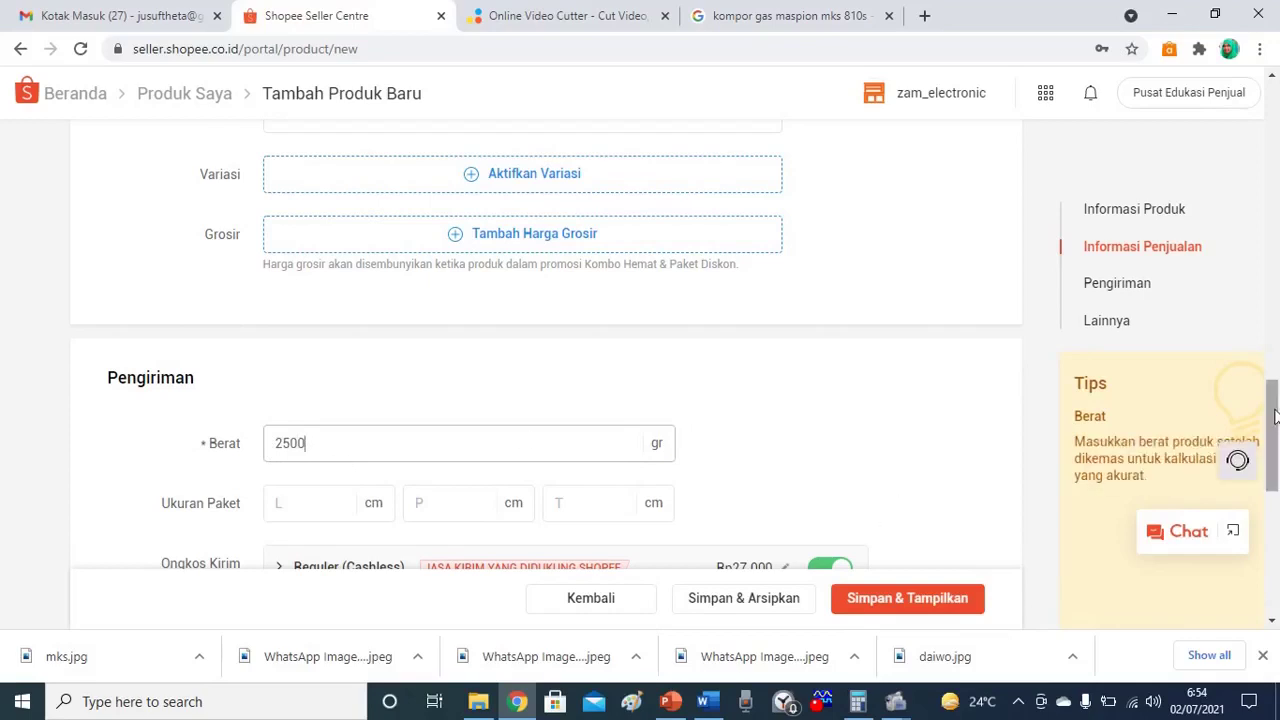
scroll(1275, 415, down, 1)
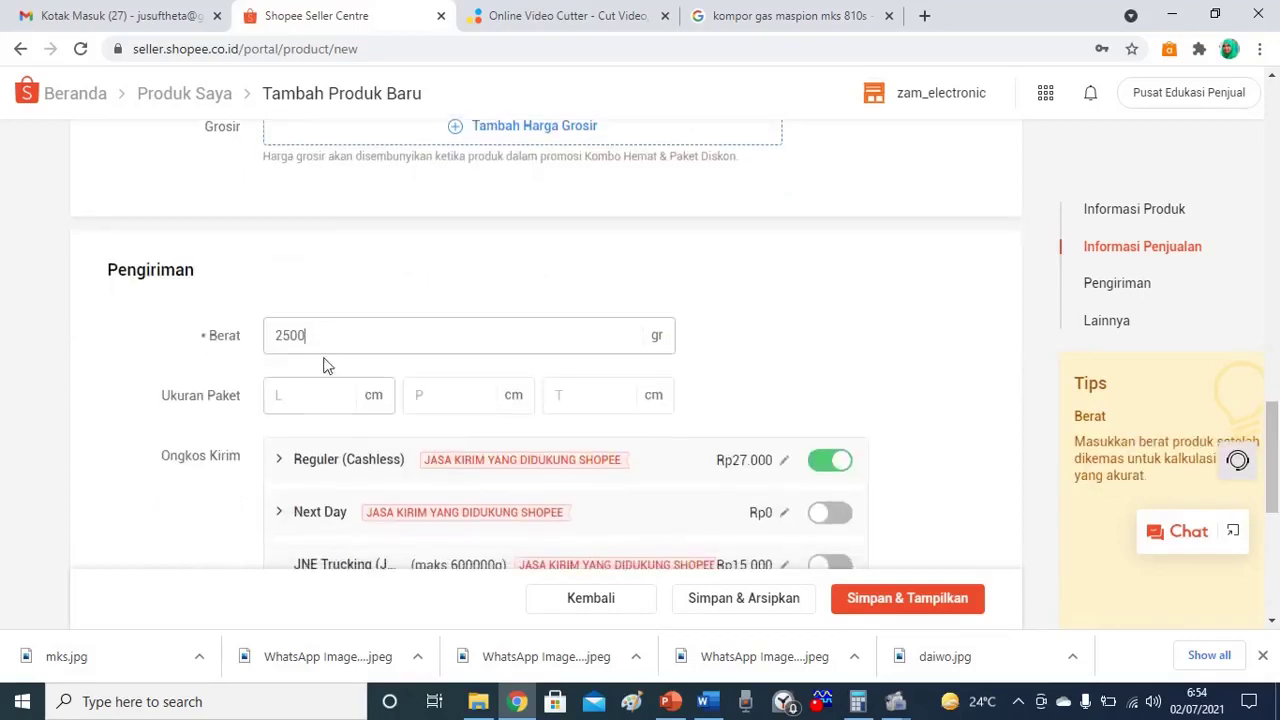
double_click(297, 331)
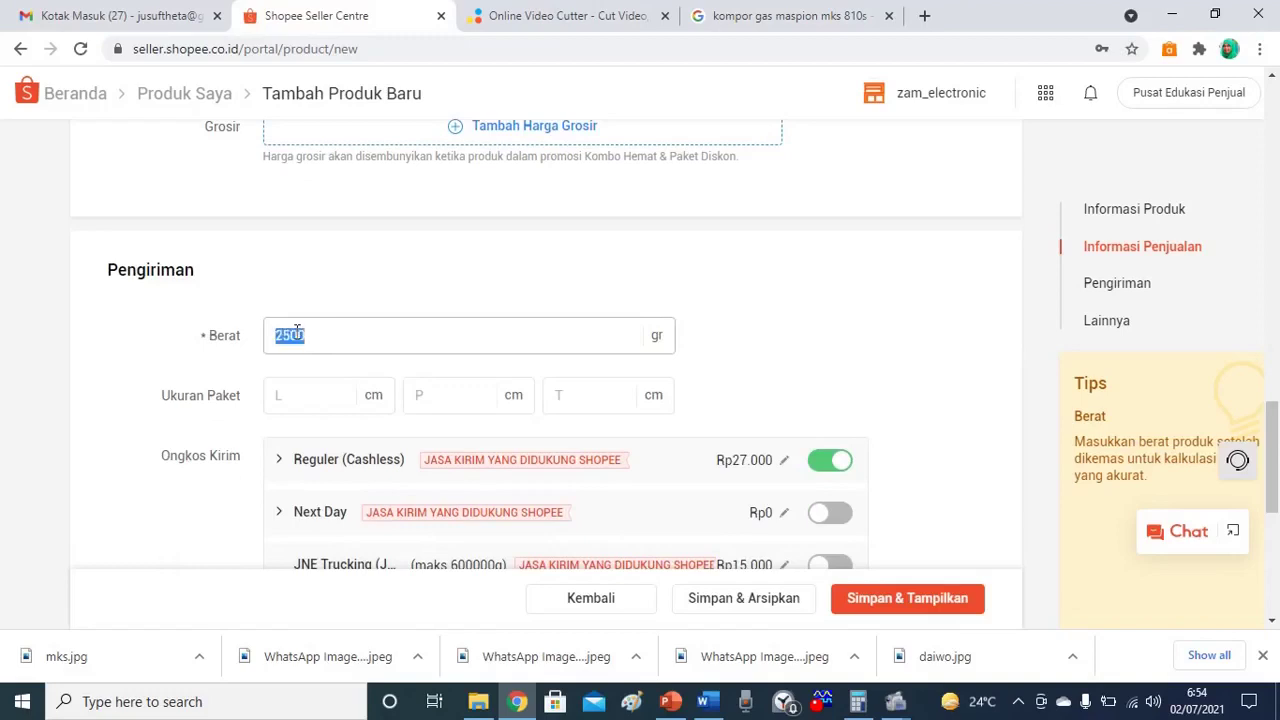
text(3250)
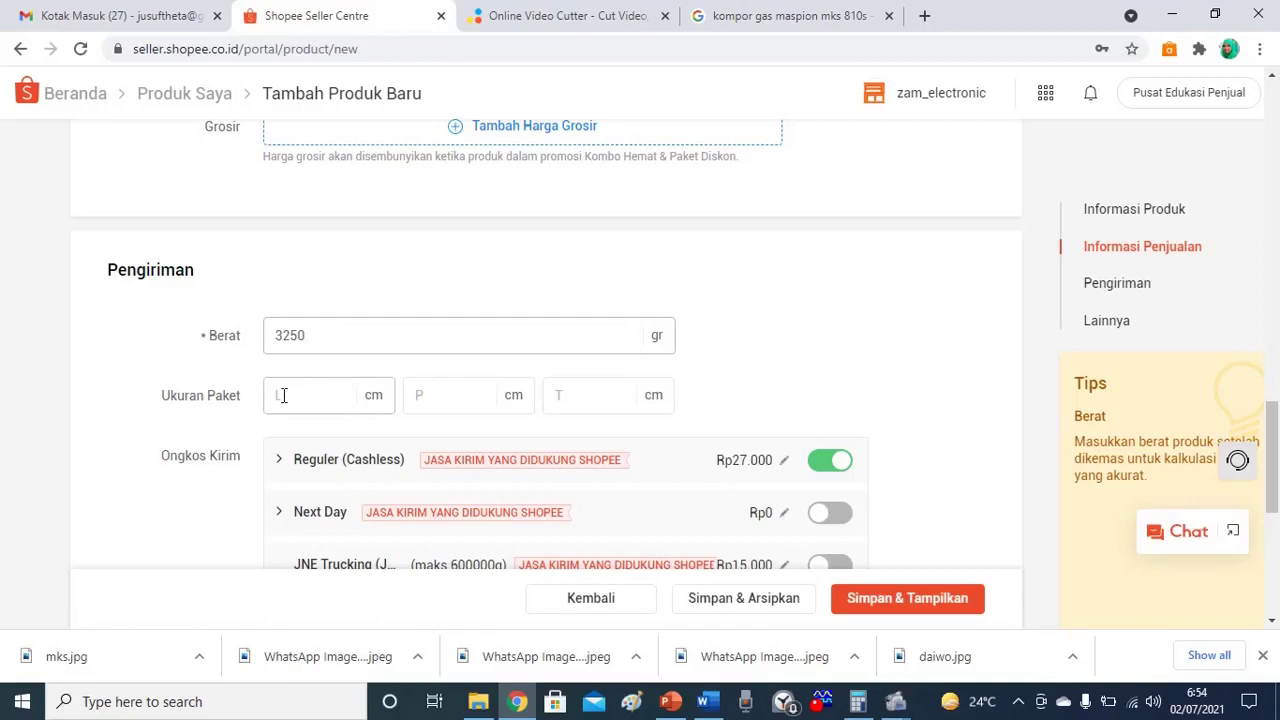
Enter package dimensions of 19, 41 and 16 cm for length, width and height.
click(279, 395)
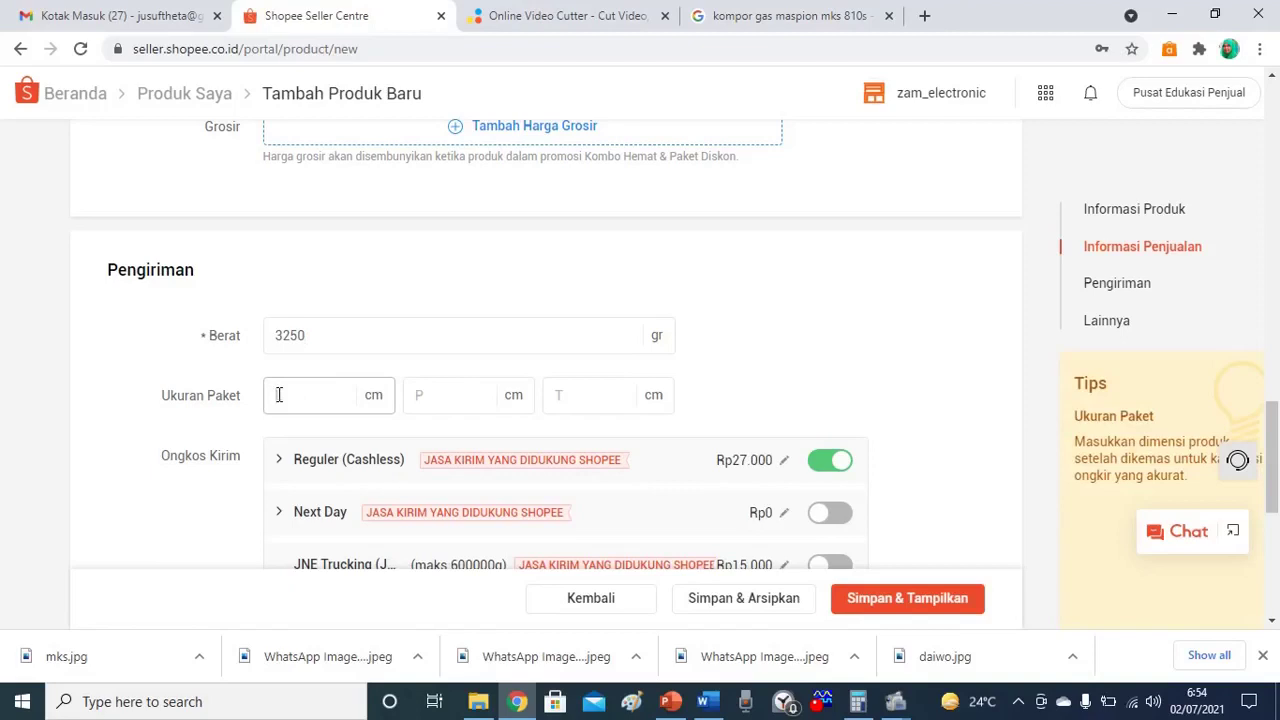
text(19)
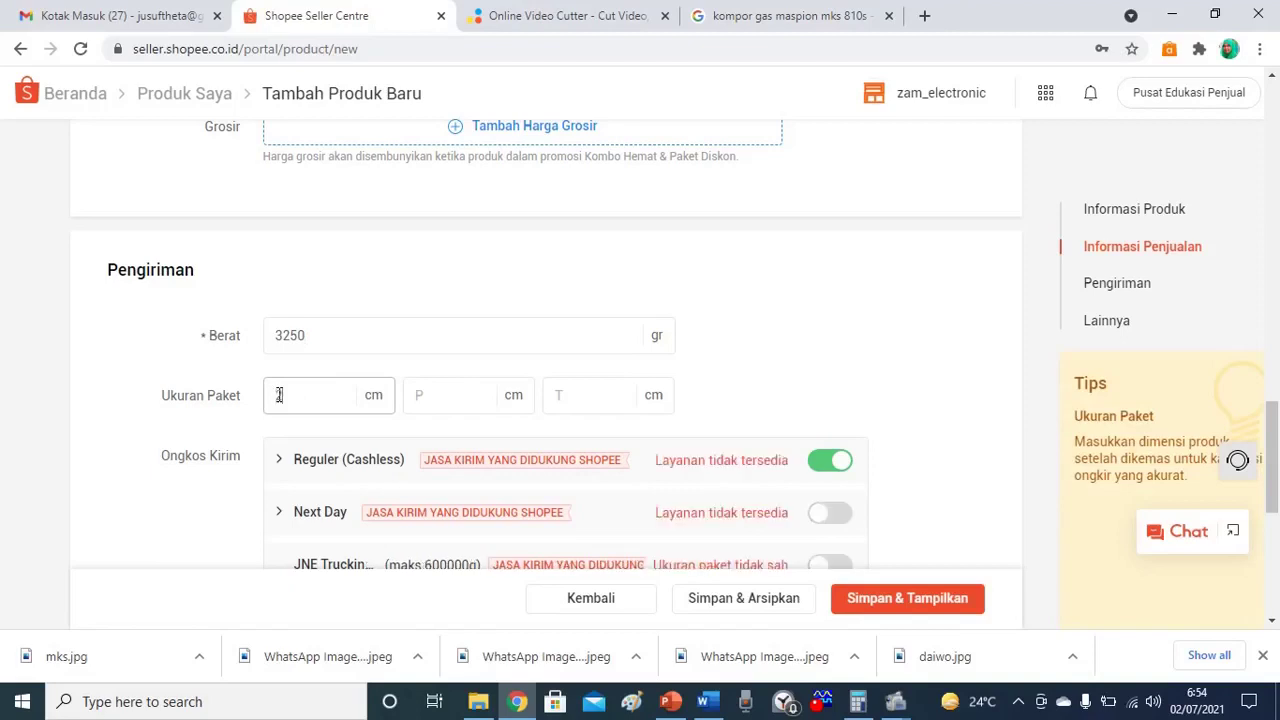
click(421, 392)
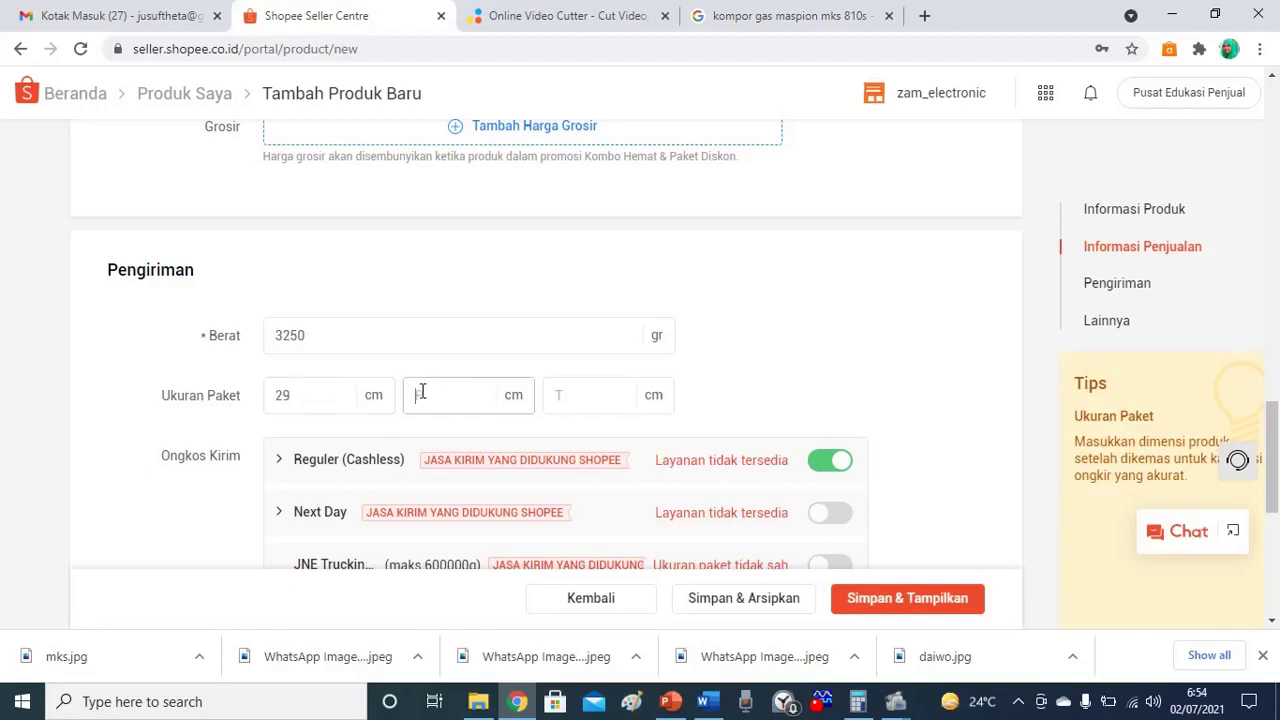
text(41)
click(619, 399)
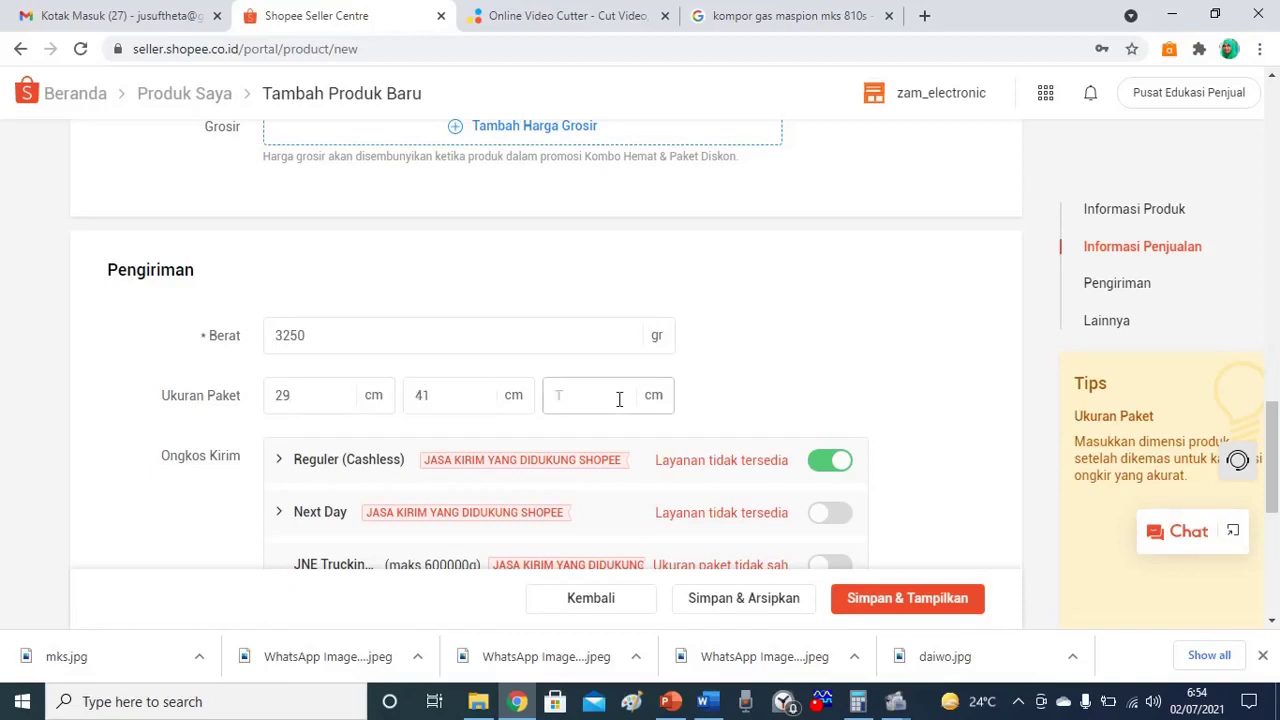
text(16)
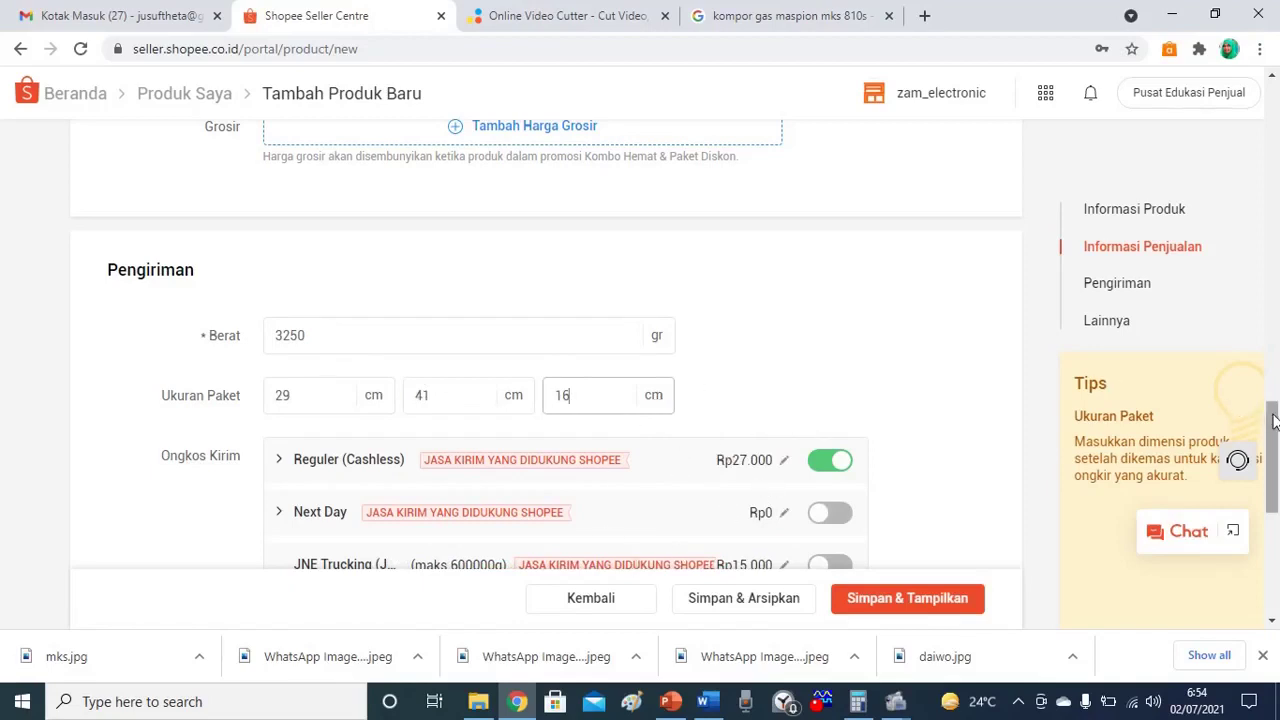
Review the Reguler (Cashless) and Next Day couriers, keeping only Reguler (Cashless) at Rp27.000 enabled.
scroll(1260, 455, down, 1)
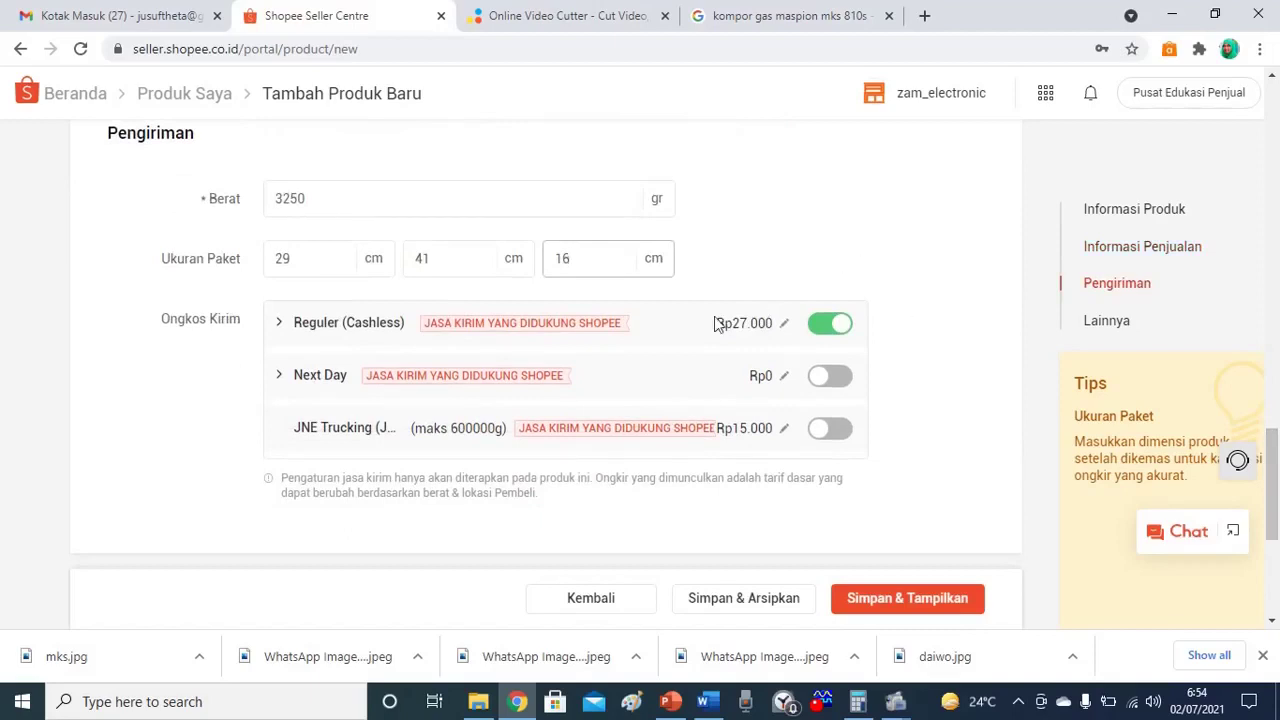
click(278, 330)
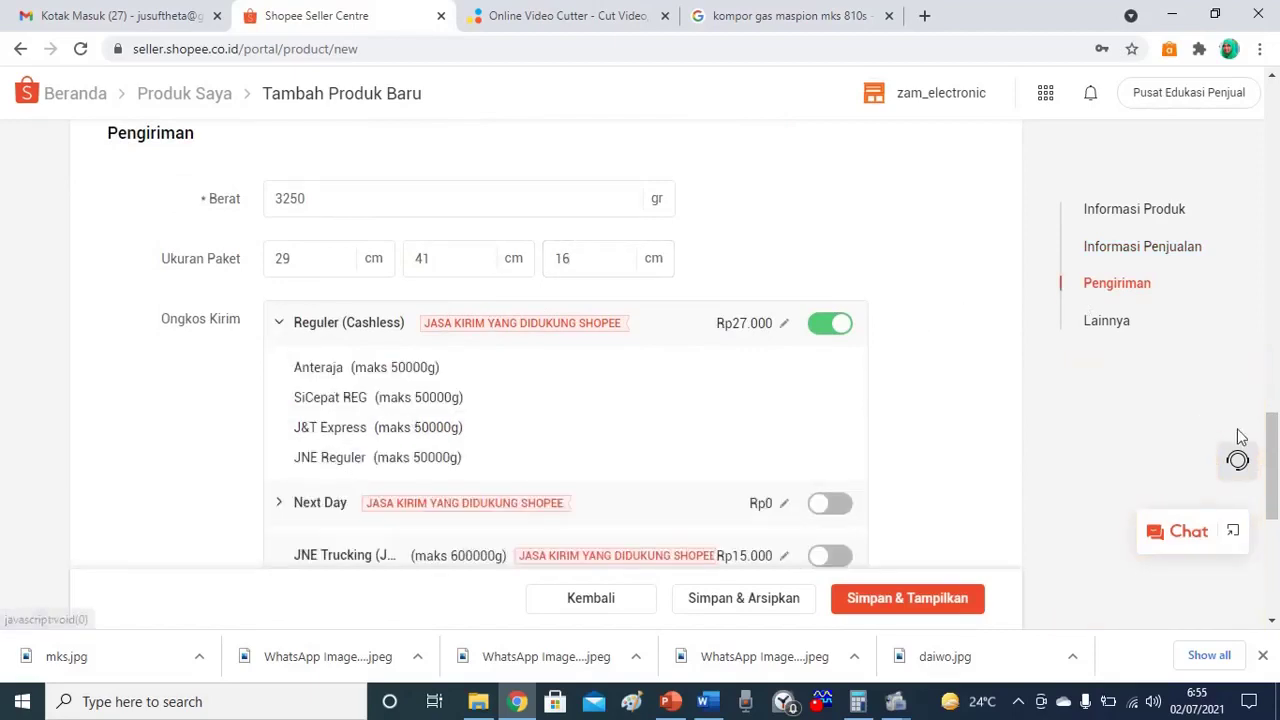
drag(1273, 440, 1273, 473)
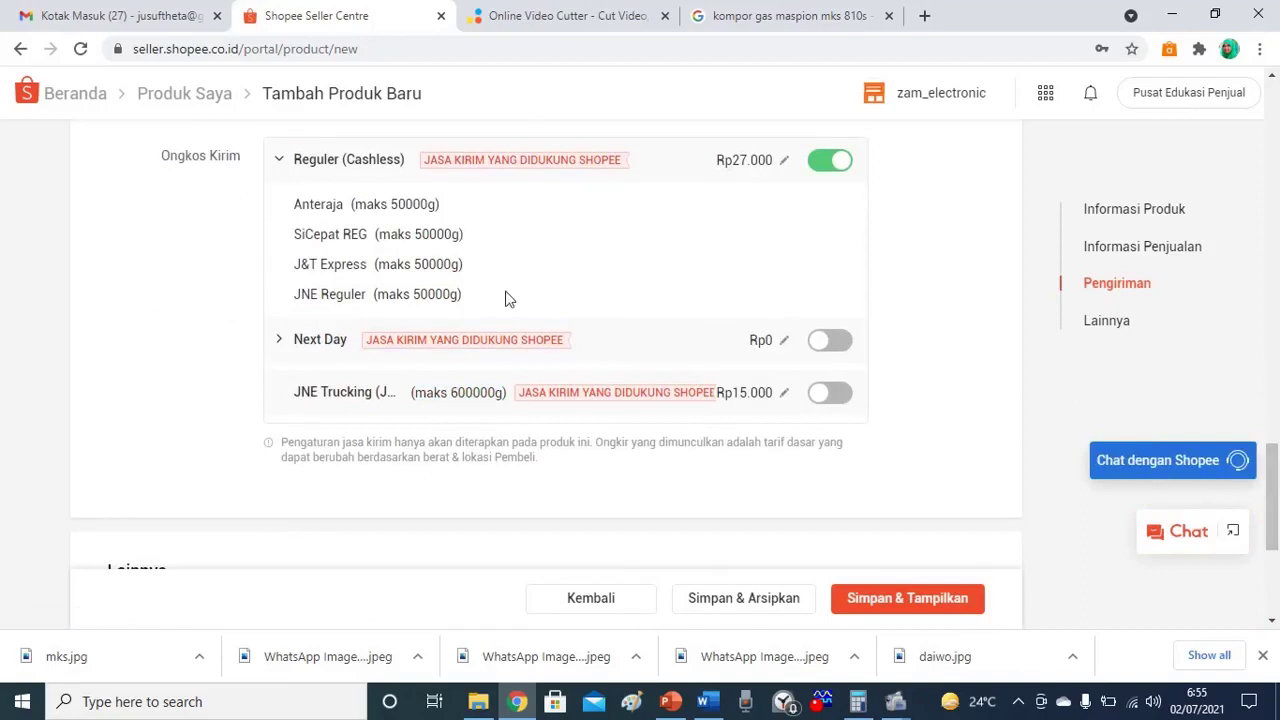
click(279, 341)
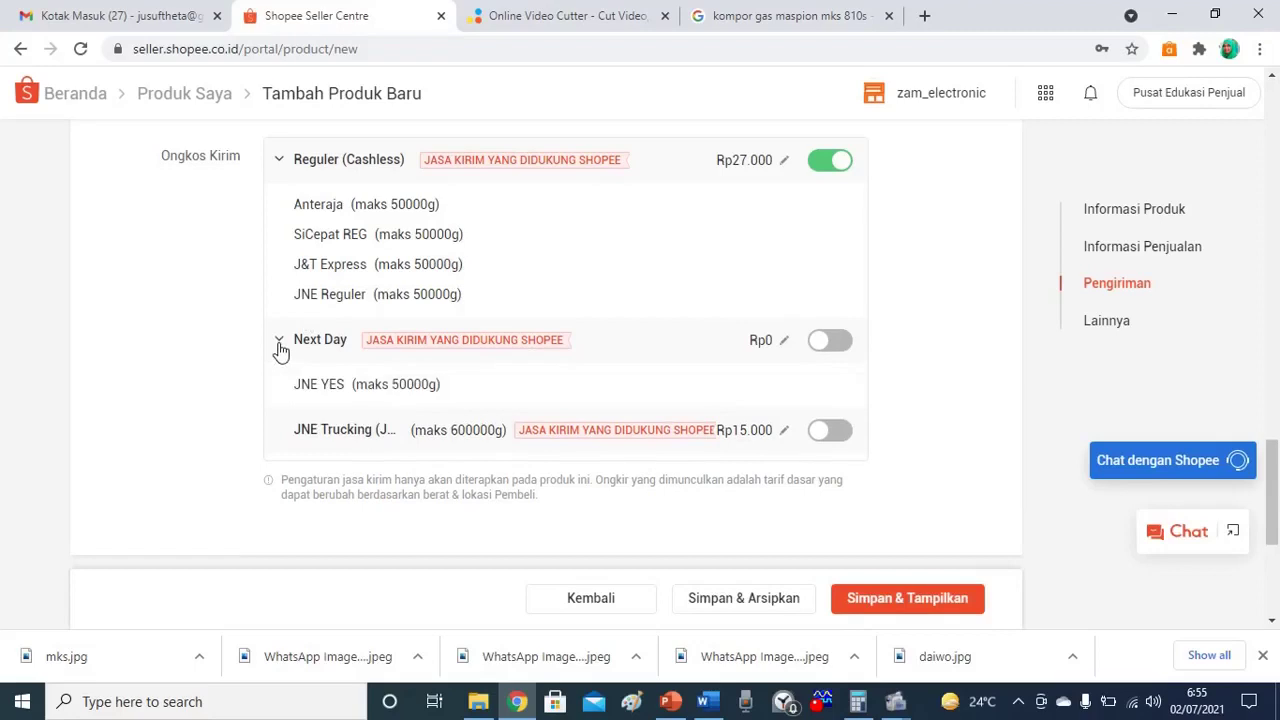
click(280, 343)
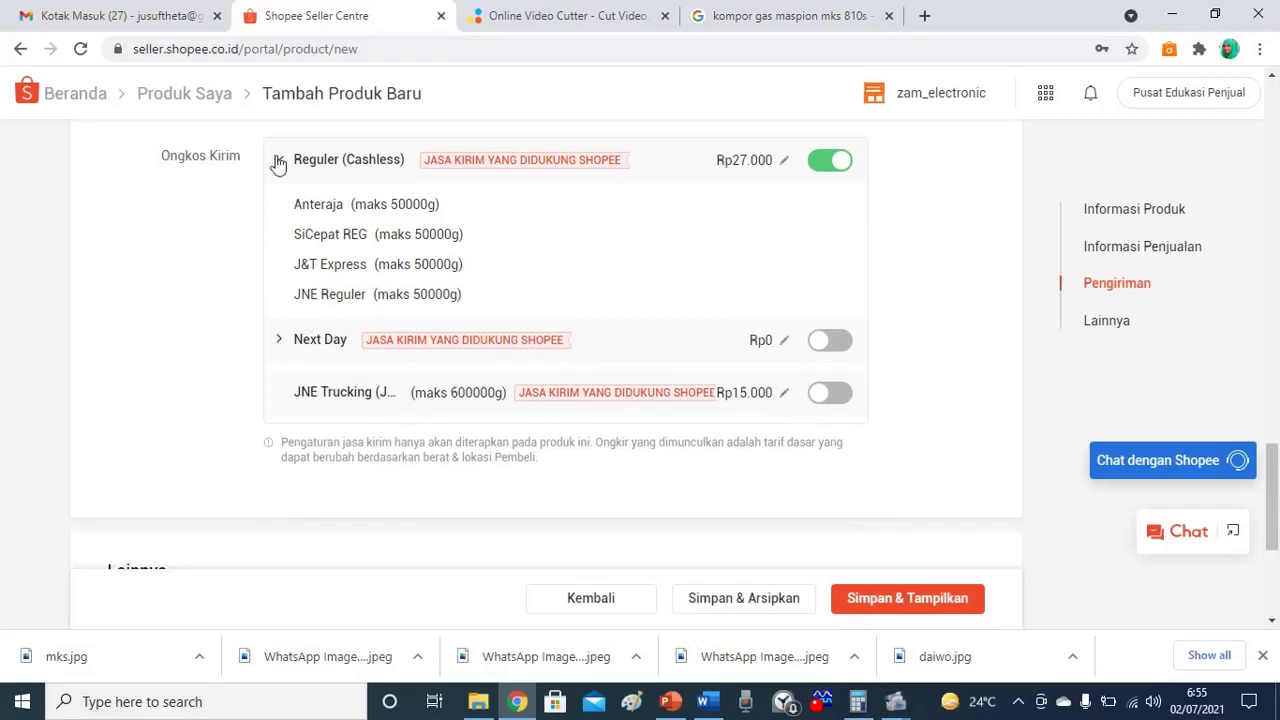
click(278, 161)
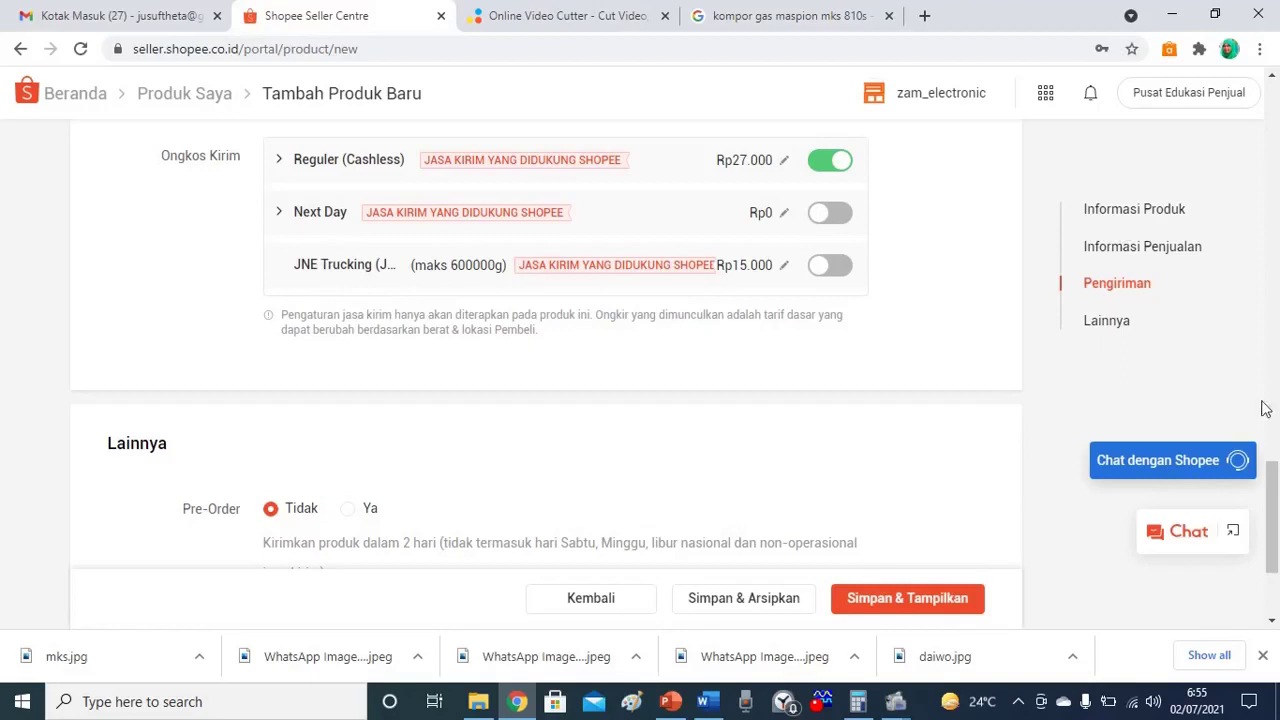
Keep the Kondisi dropdown set to Baru in the Lainnya section.
scroll(1275, 482, down, 2)
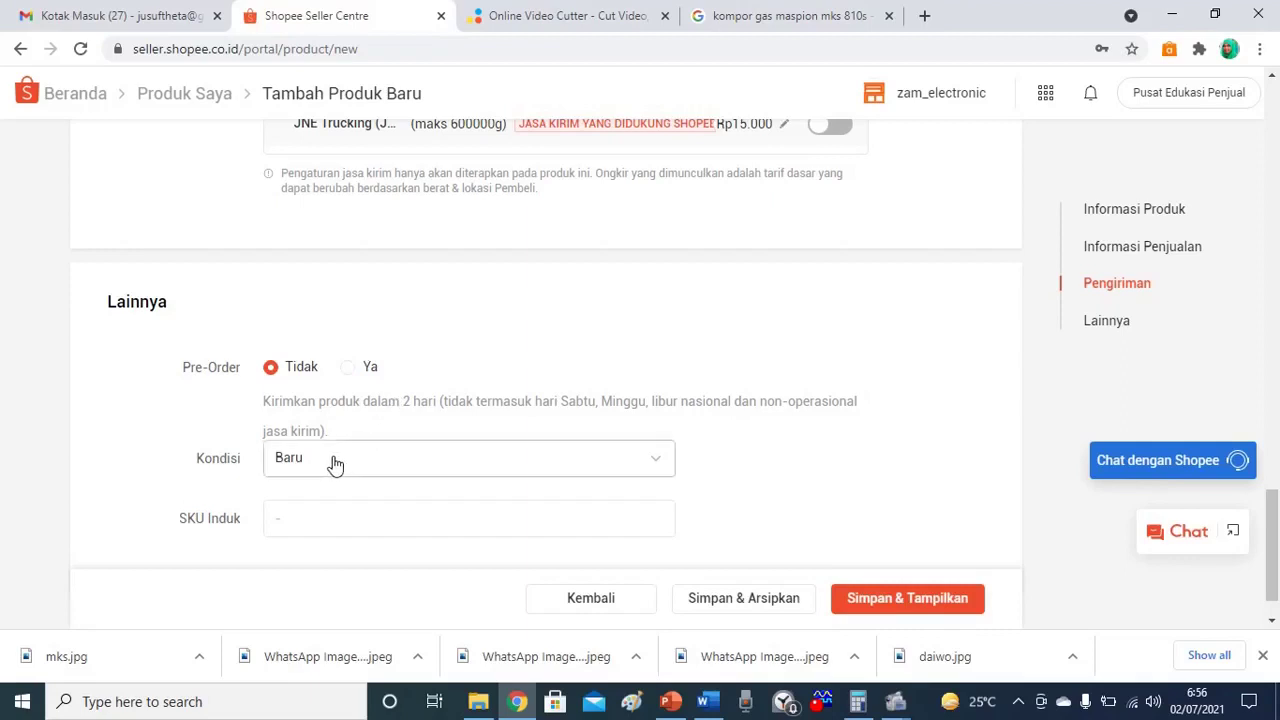
click(658, 462)
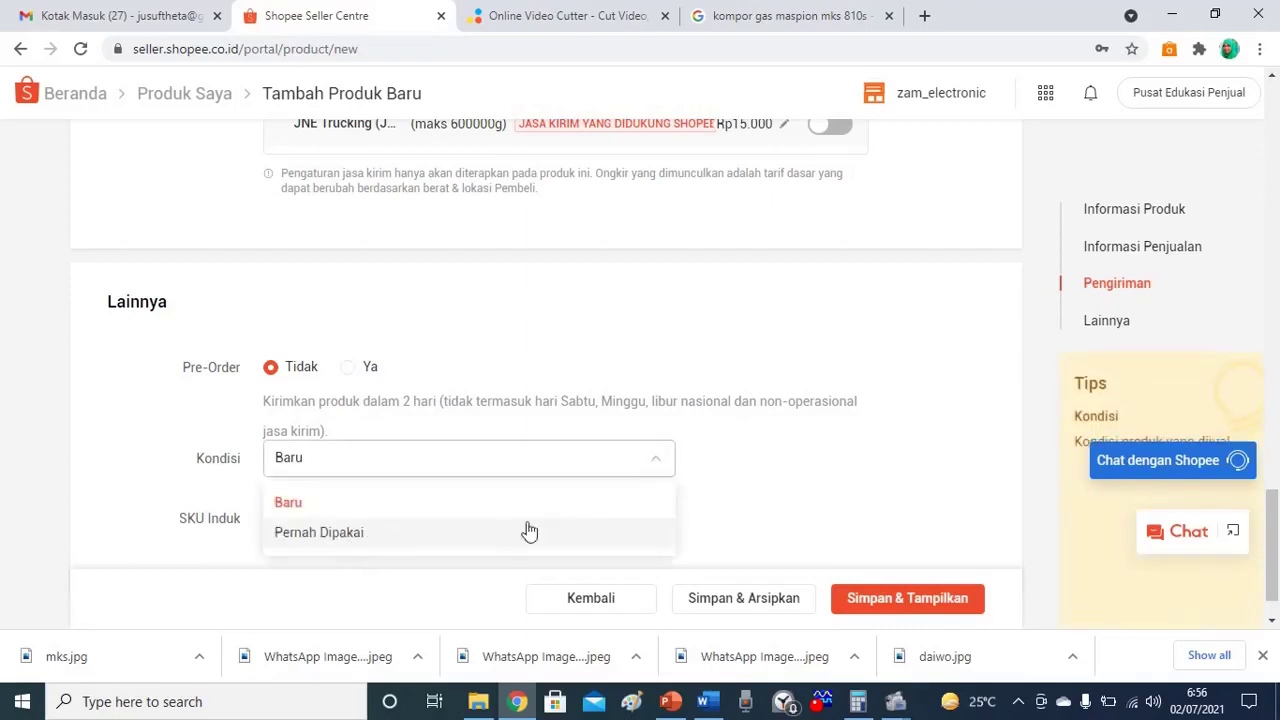
click(724, 467)
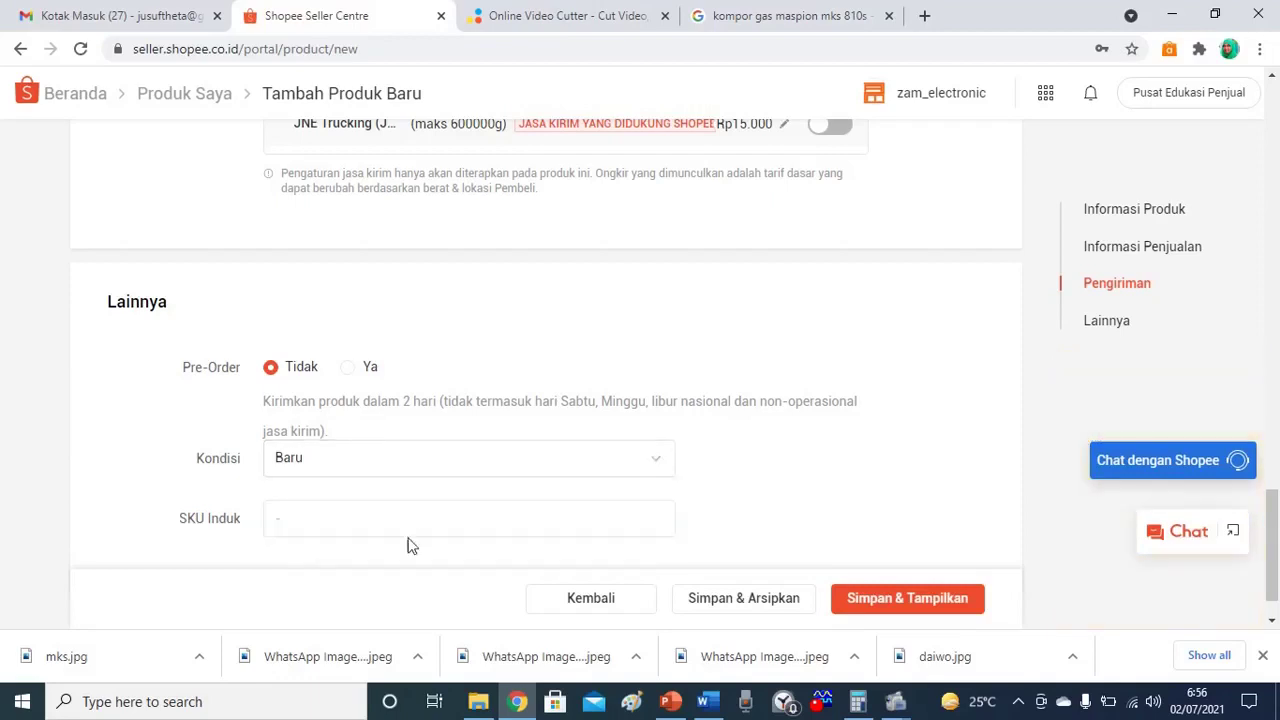
click(293, 517)
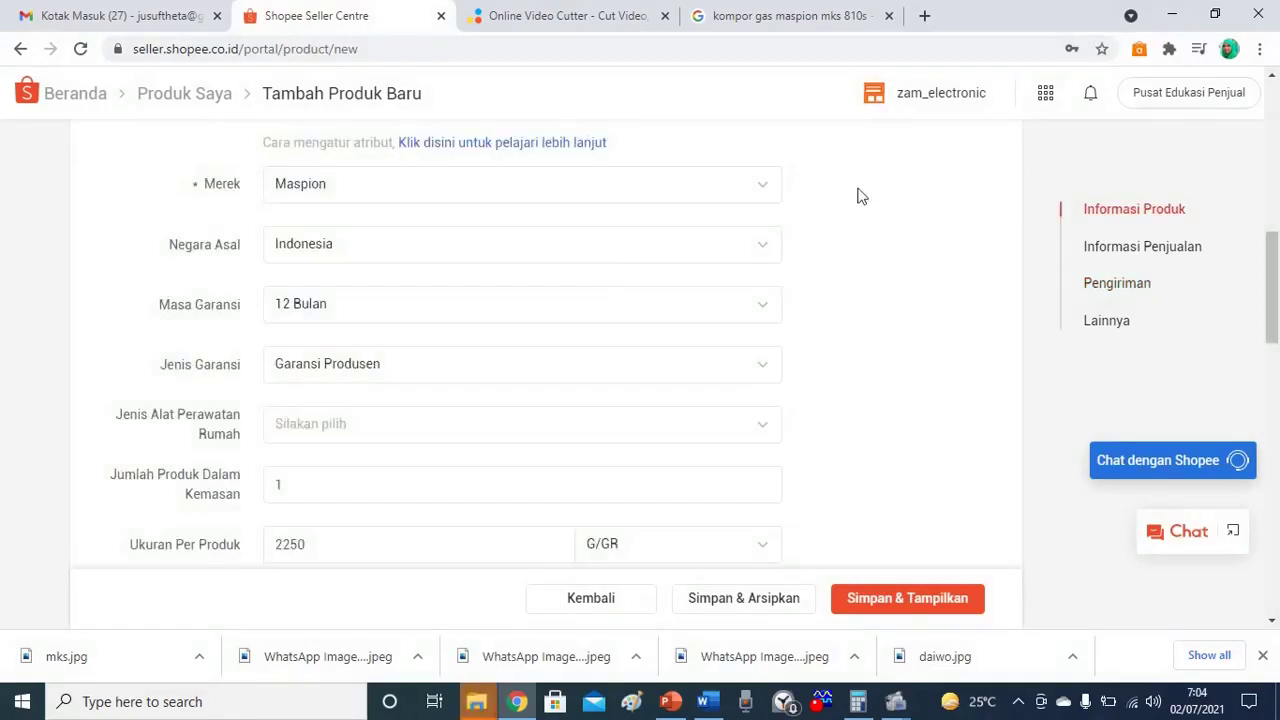
click(1273, 118)
click(1273, 118)
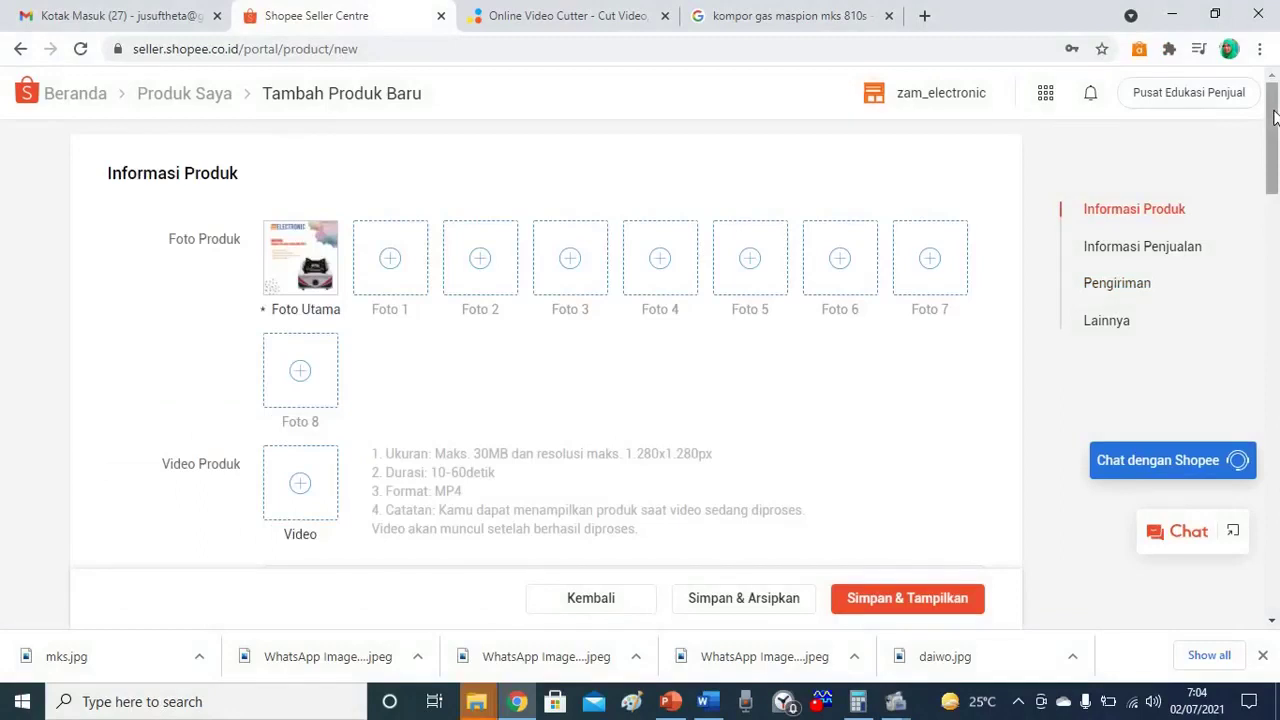
drag(1273, 118, 1273, 400)
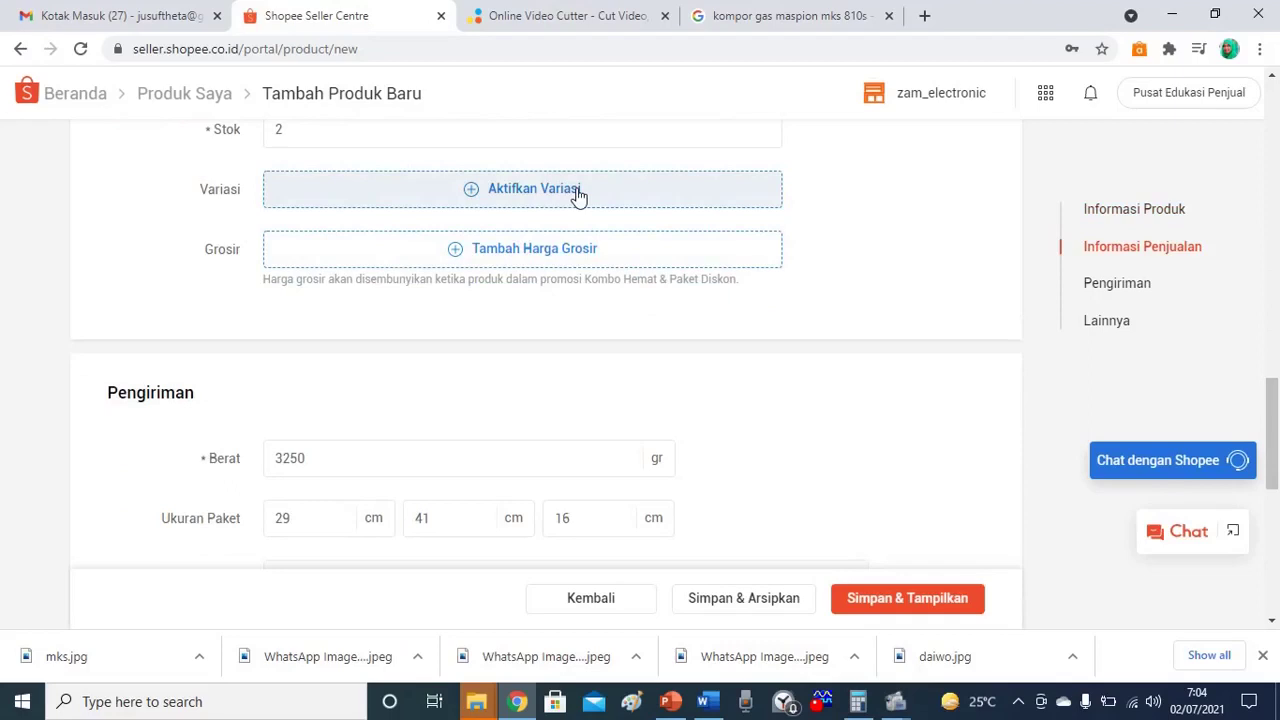
Enable Aktifkan Variasi and scroll through the new Variasi 1 and Variasi 2 fields.
click(474, 194)
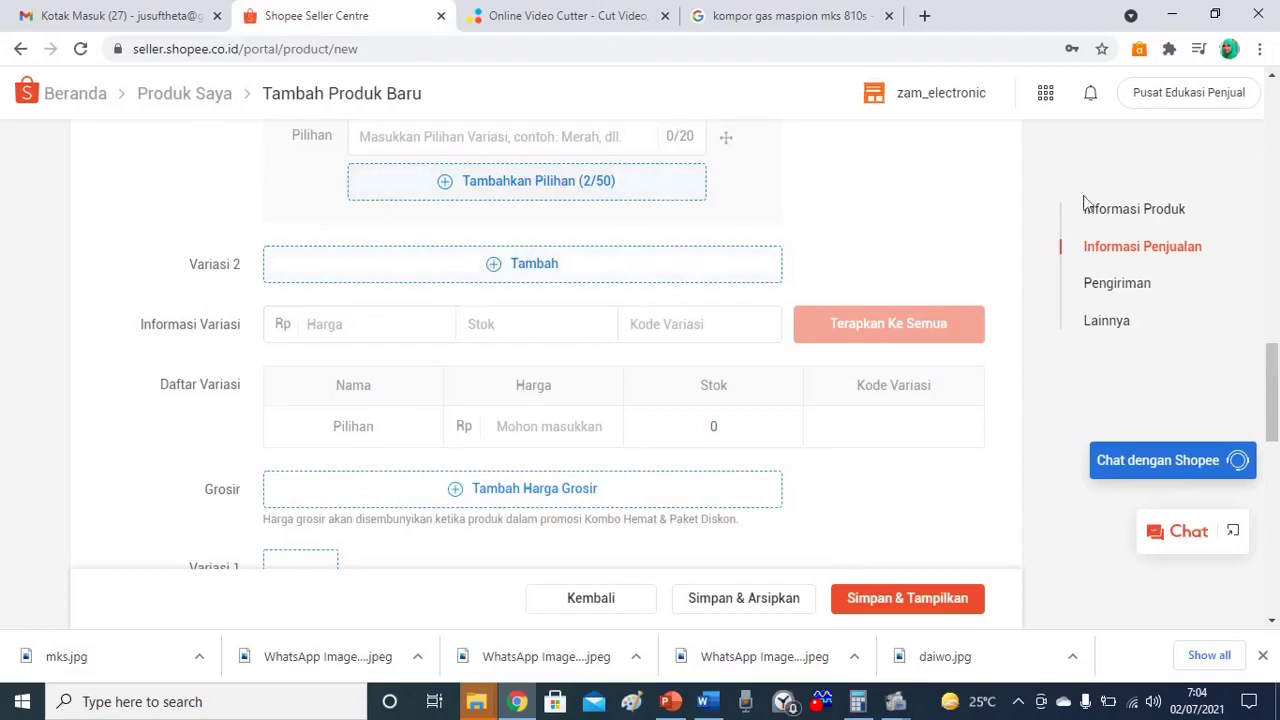
drag(1273, 367, 1273, 338)
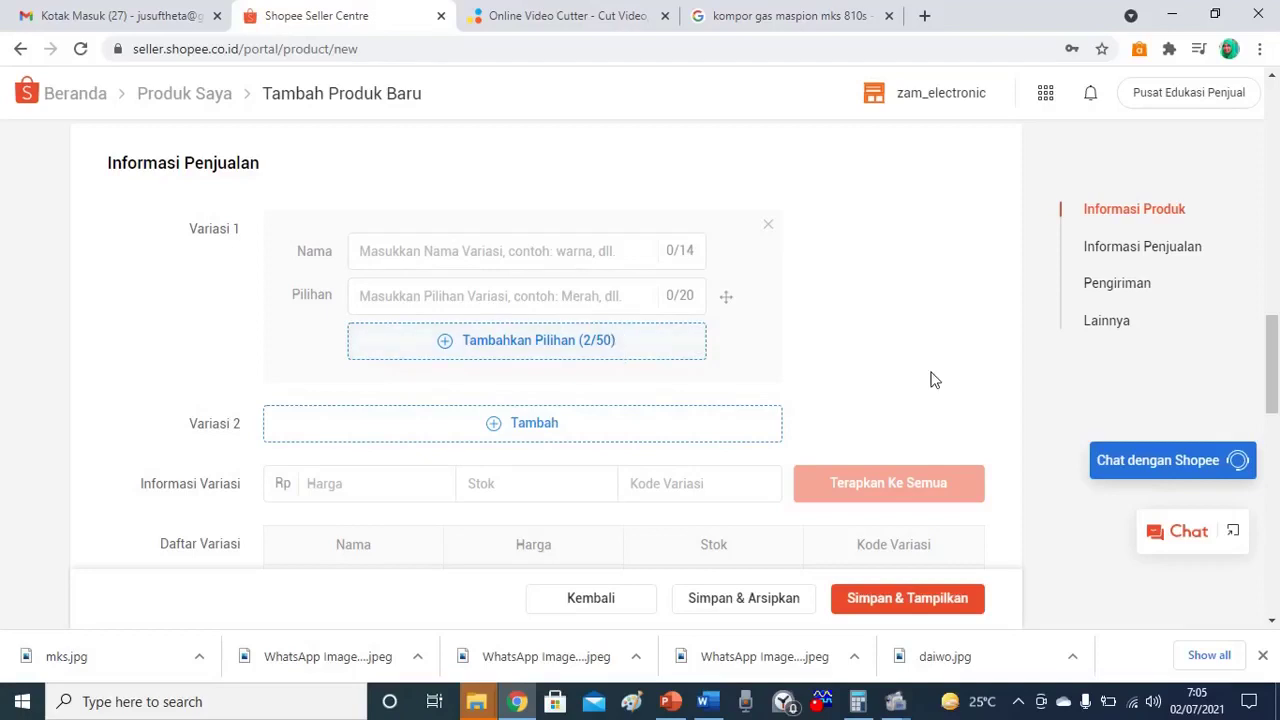
drag(1271, 356, 1273, 386)
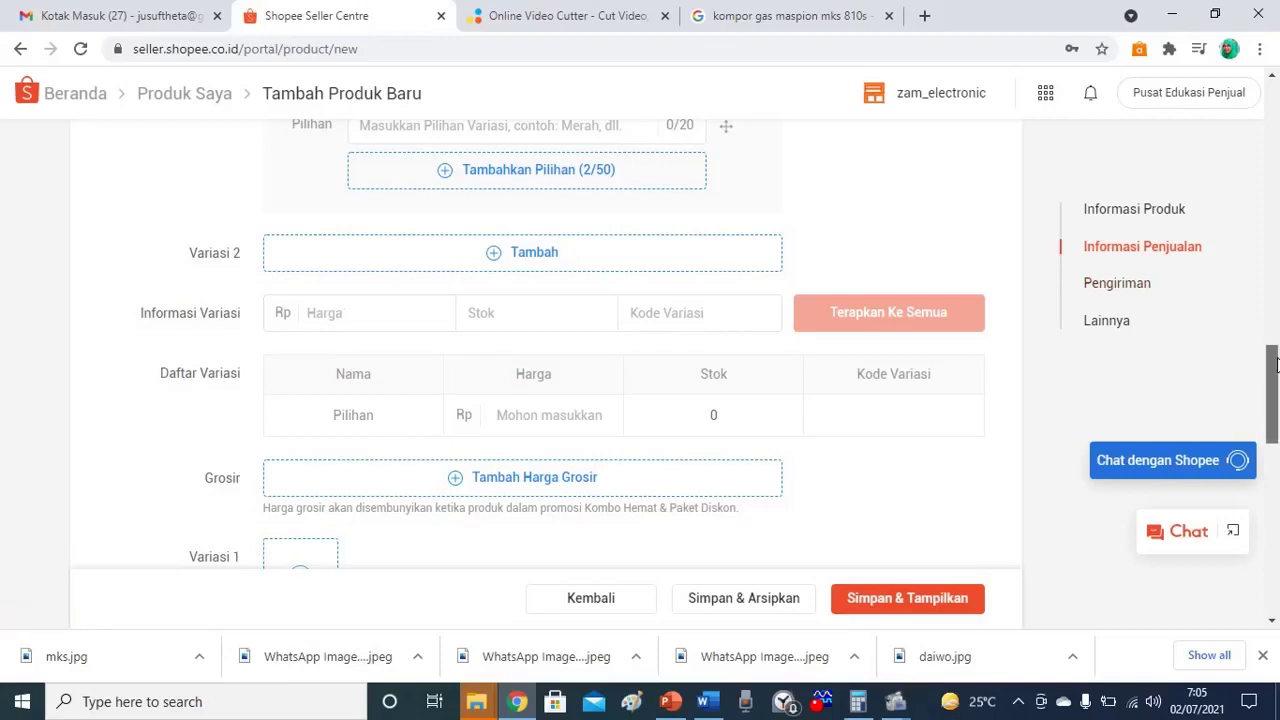
mouse_move(1274, 362)
mouse_down()
mouse_move(1275, 388)
mouse_move(1275, 373)
mouse_up()
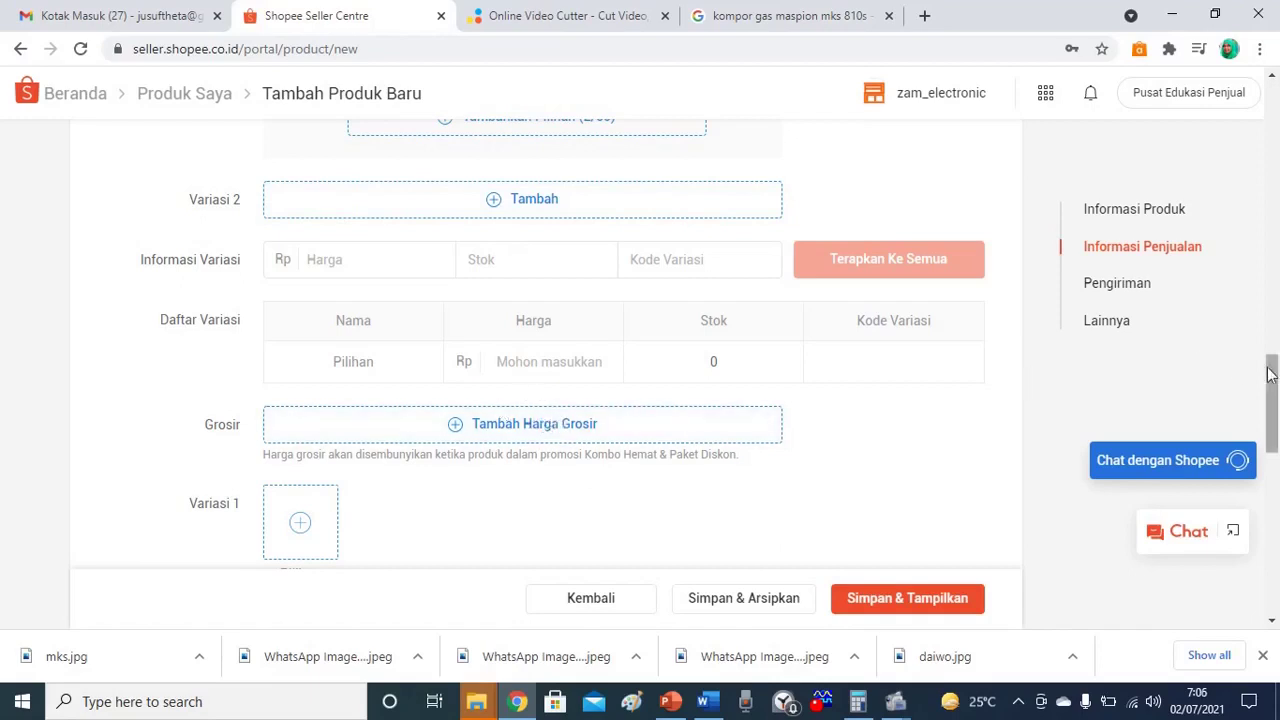
drag(1268, 372, 1264, 338)
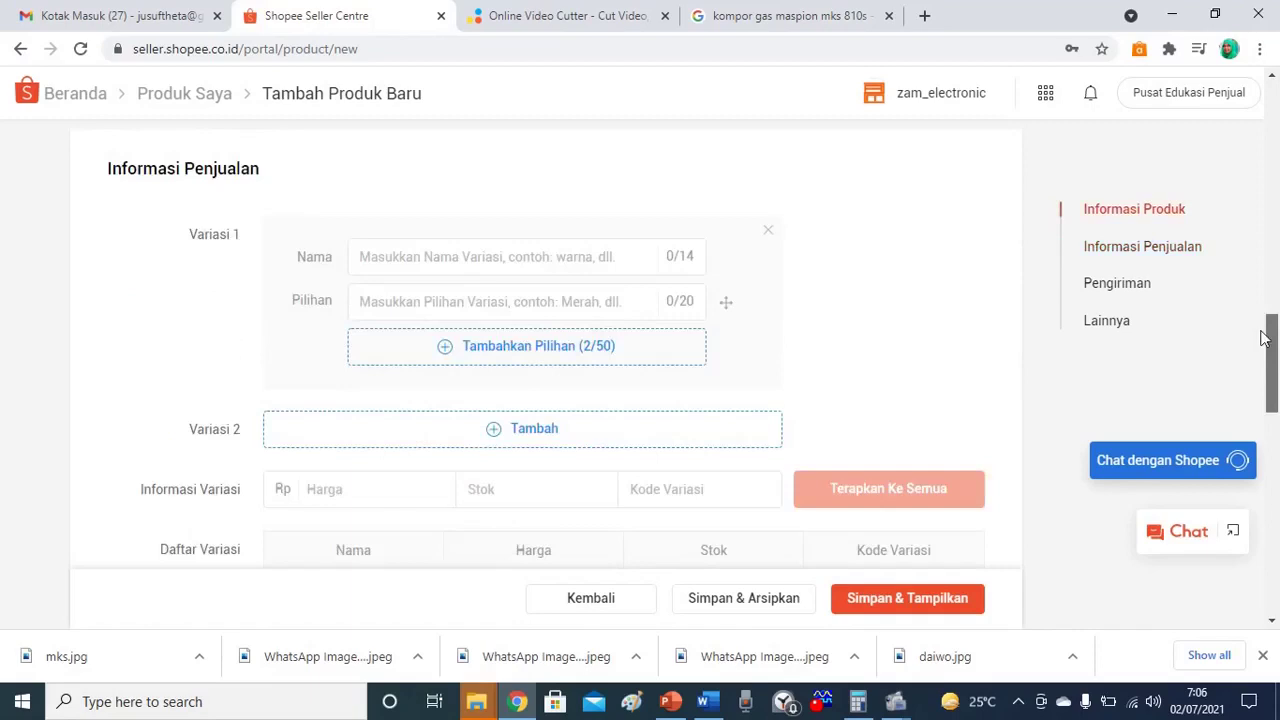
Remove Variasi 1, then enter a price of 175000 and stock of 2.
click(766, 234)
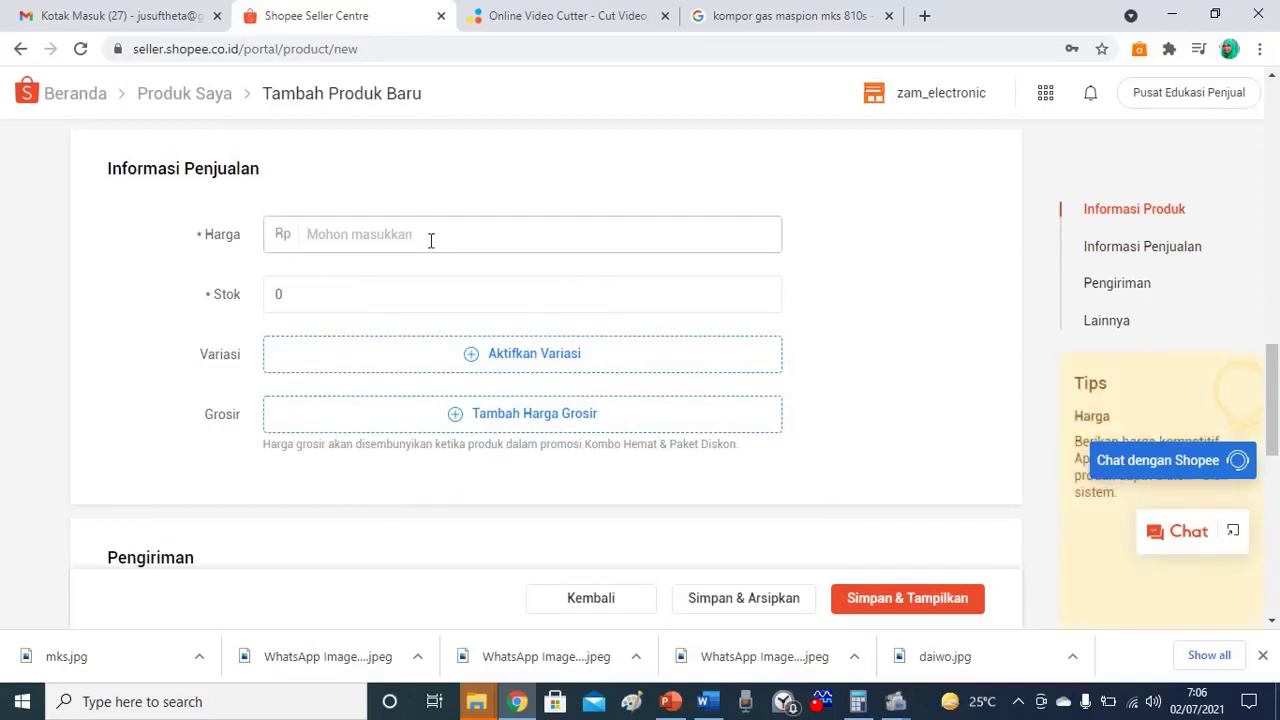
text(175000)
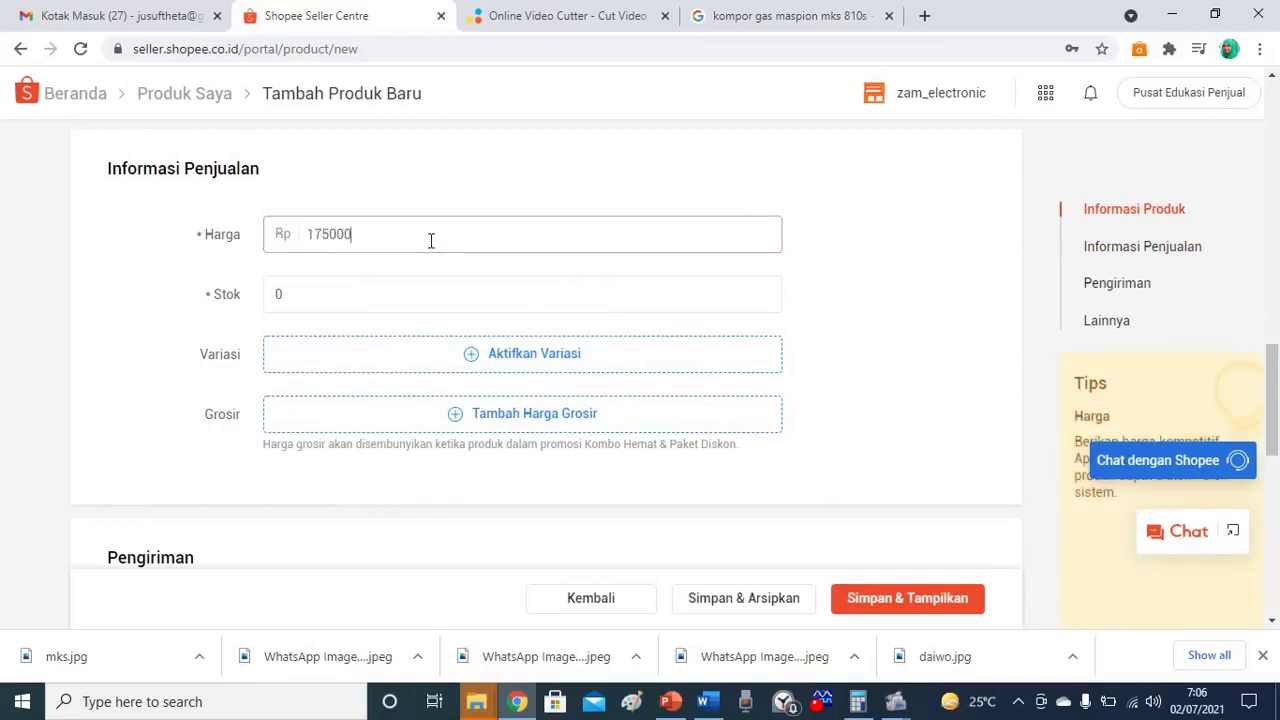
click(371, 283)
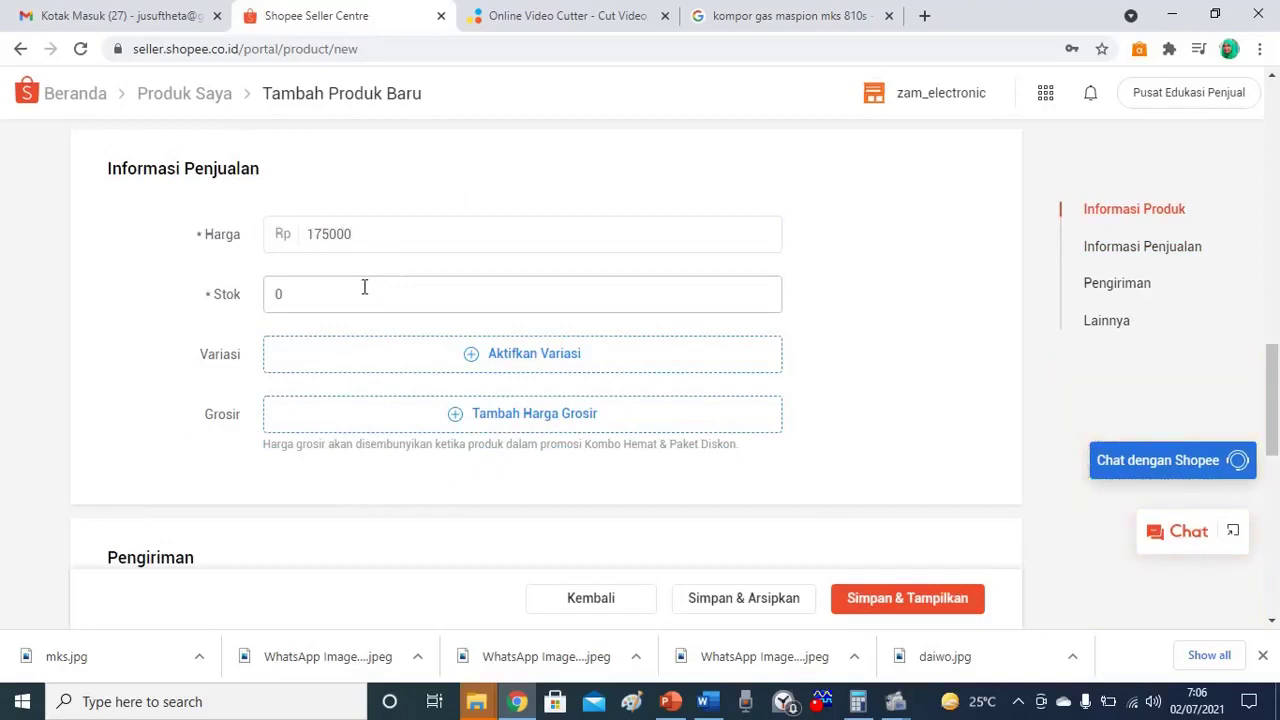
click(364, 286)
text(2)
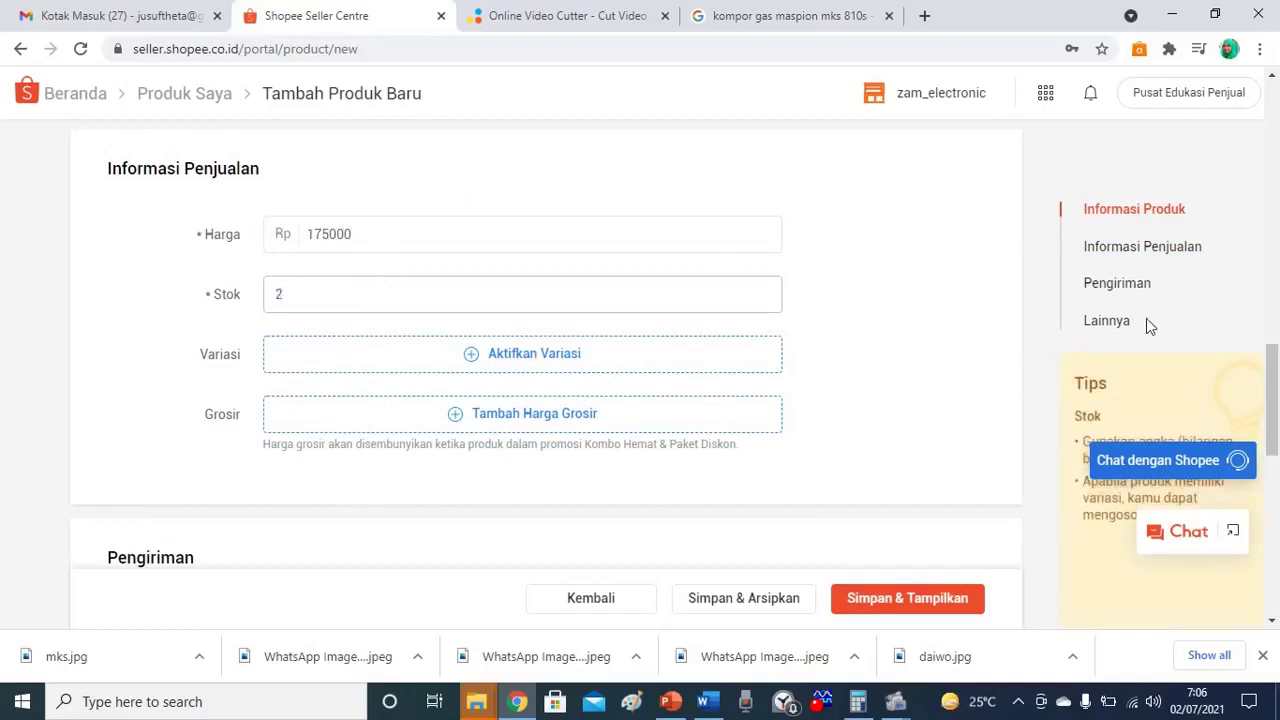
drag(1277, 370, 1274, 525)
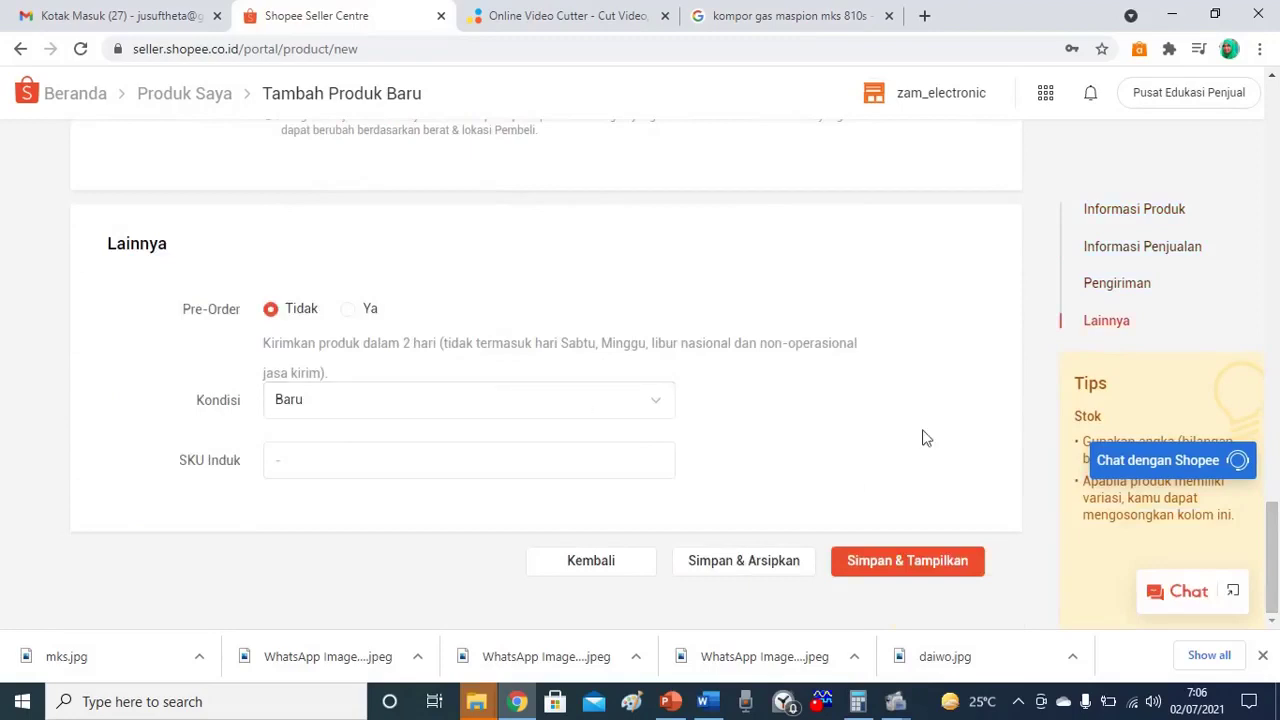
Save with Simpan & Tampilkan and find the Maspion stove at Rp175.000, stock 2, in Produk Saya.
click(899, 568)
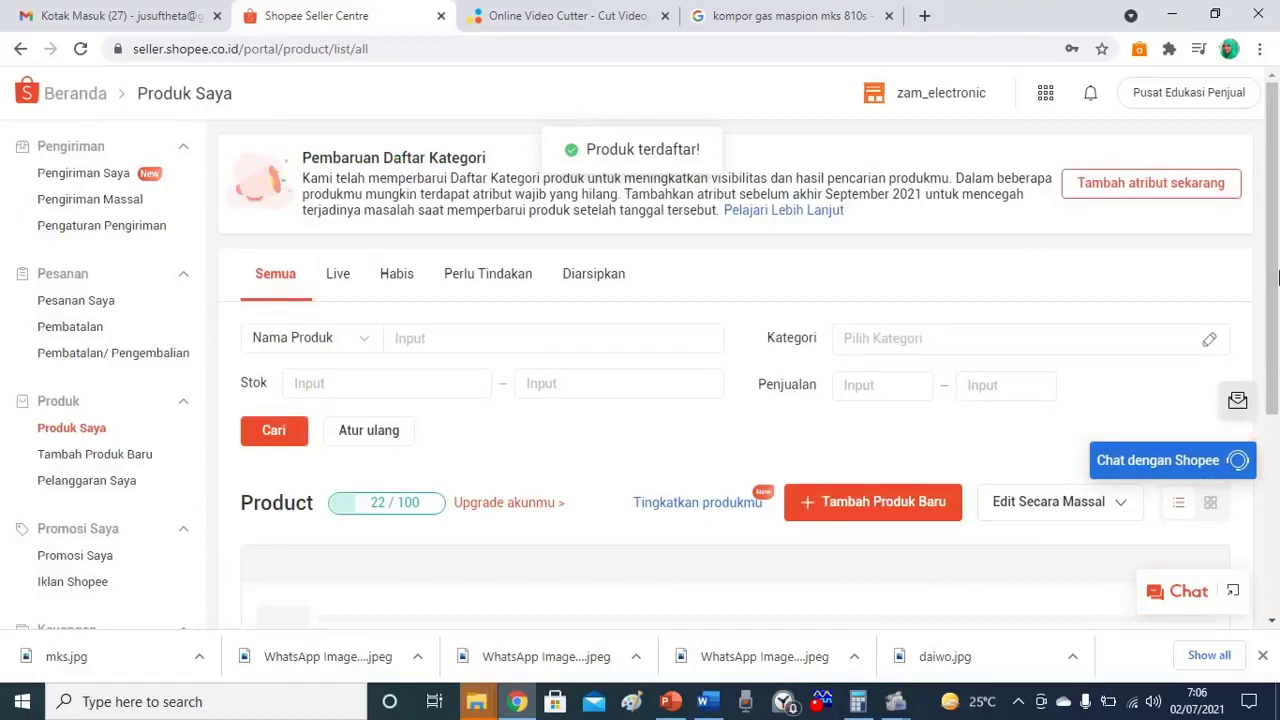
scroll(1276, 278, down, 5)
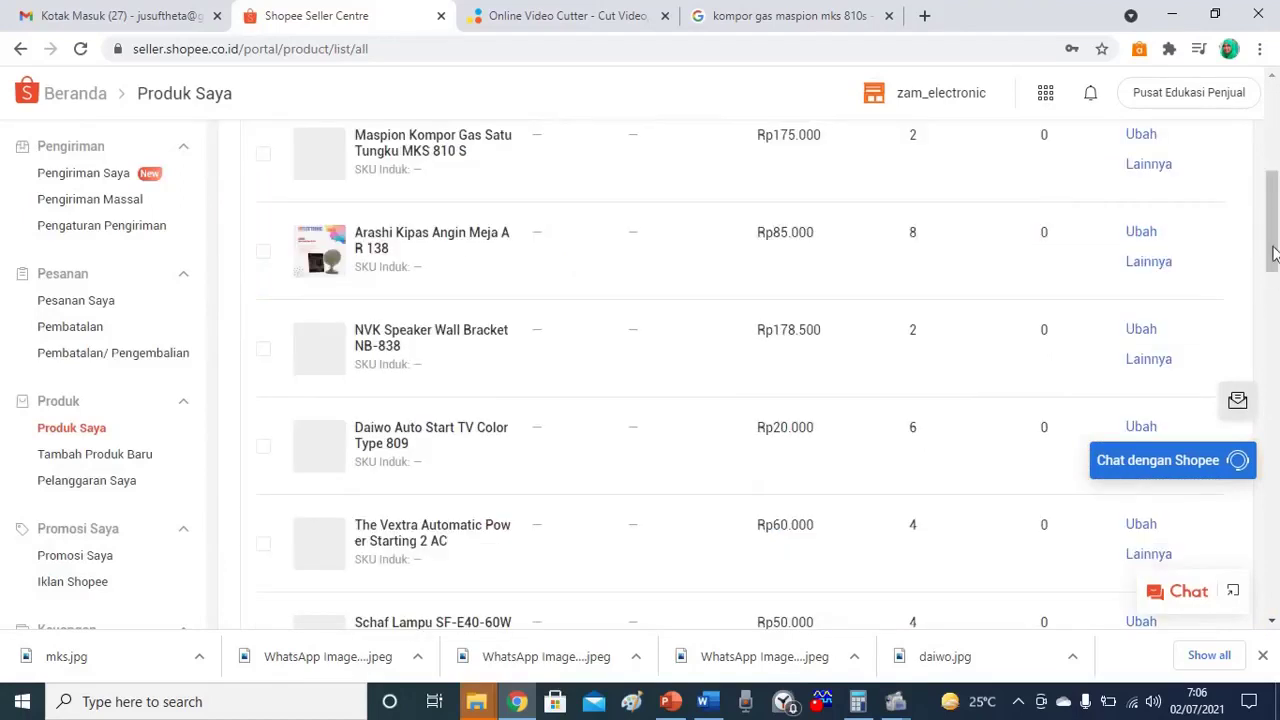
drag(1273, 183, 1273, 141)
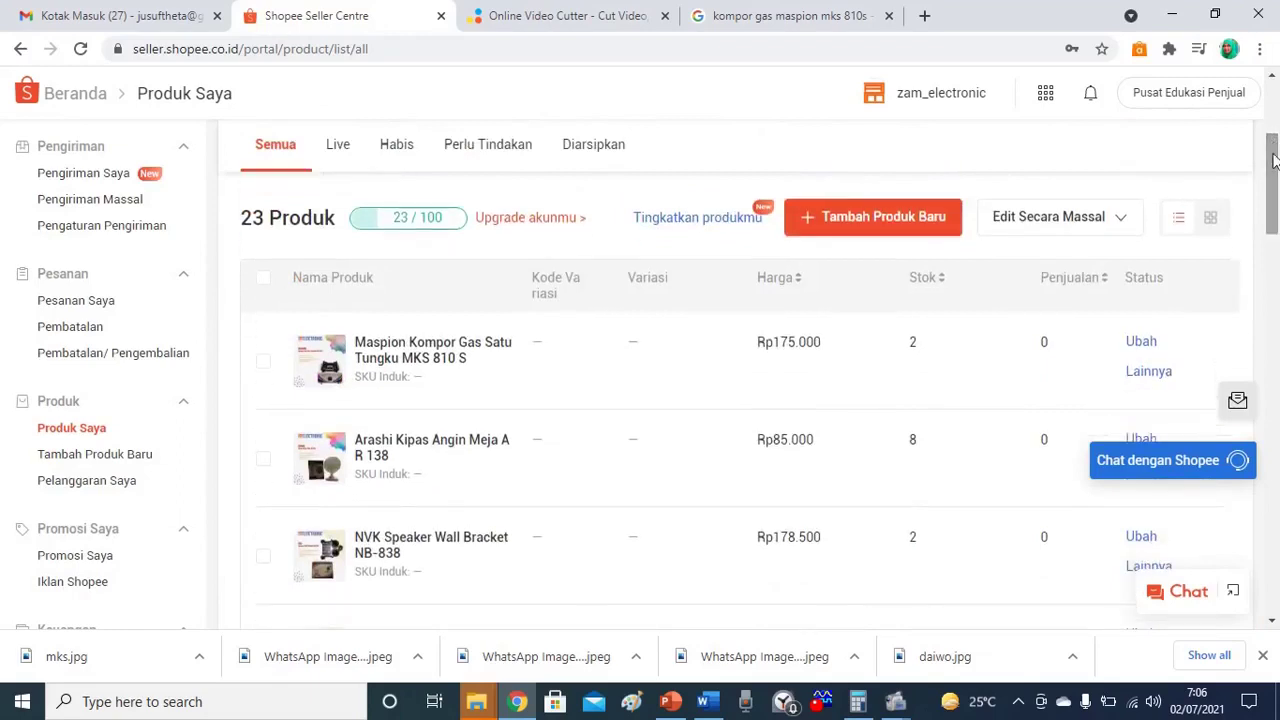
drag(1274, 145, 1274, 147)
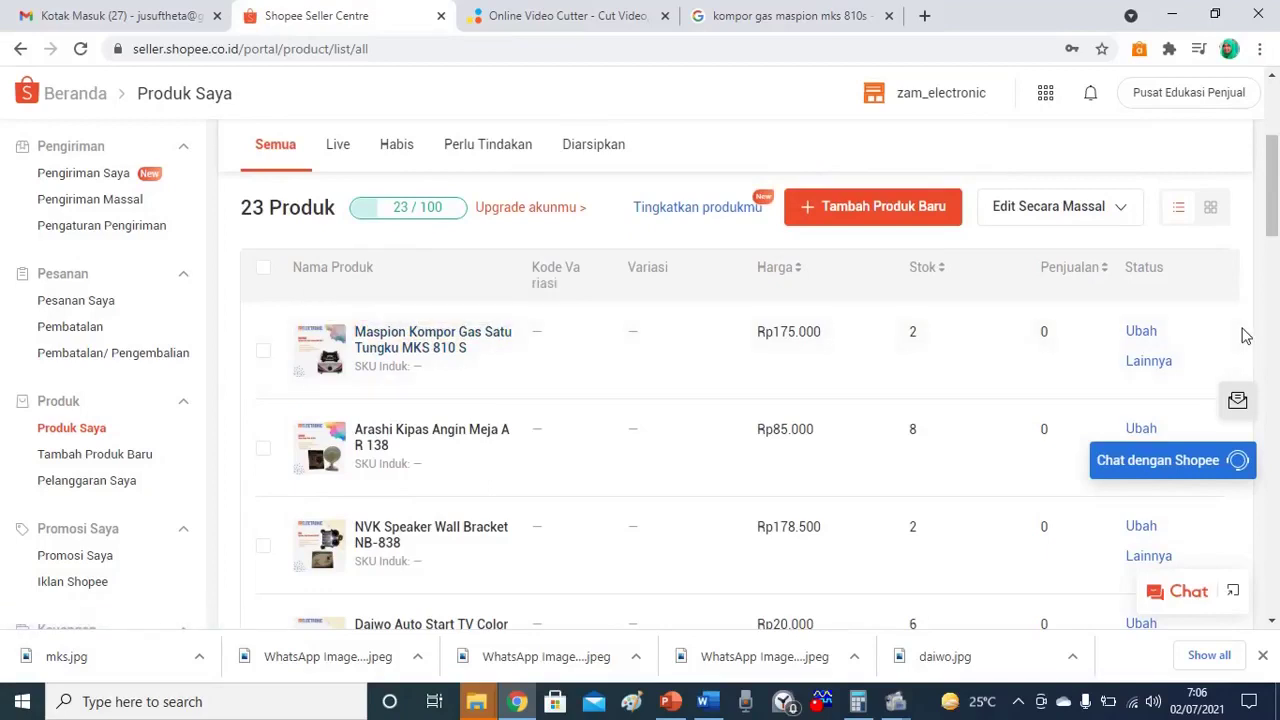
scroll(1275, 207, down, 4)
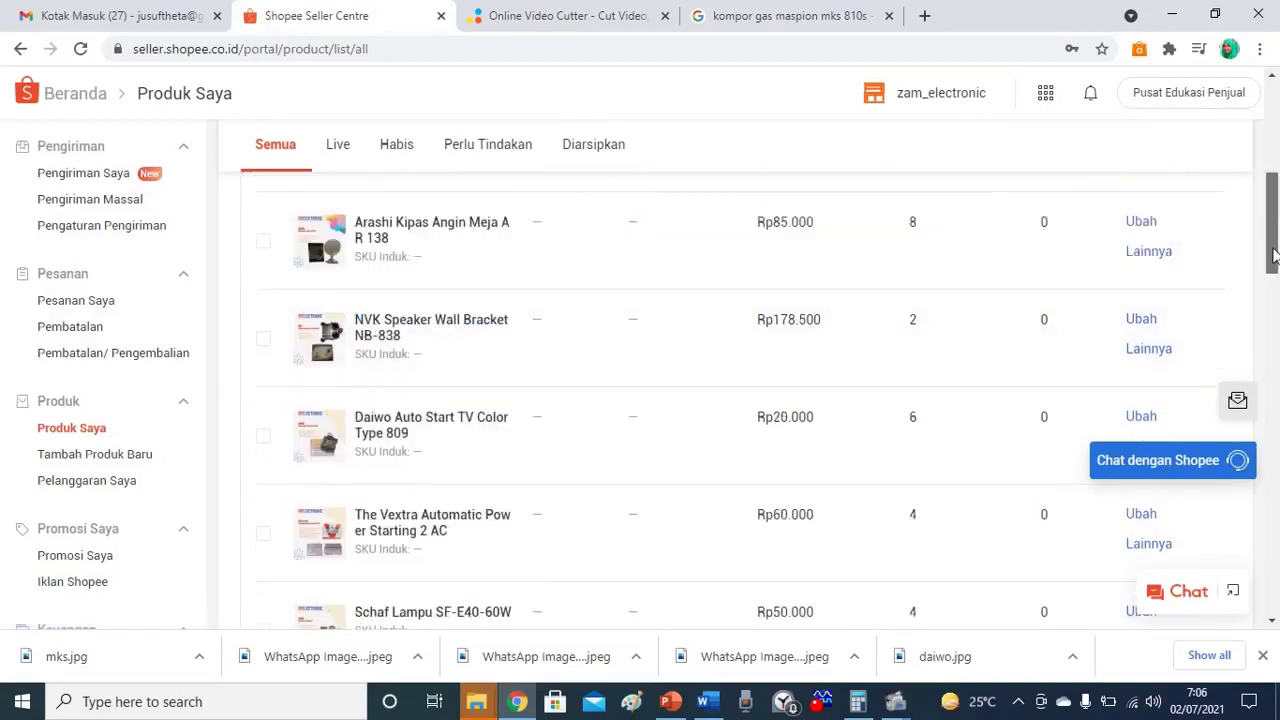
drag(1275, 245, 1275, 152)
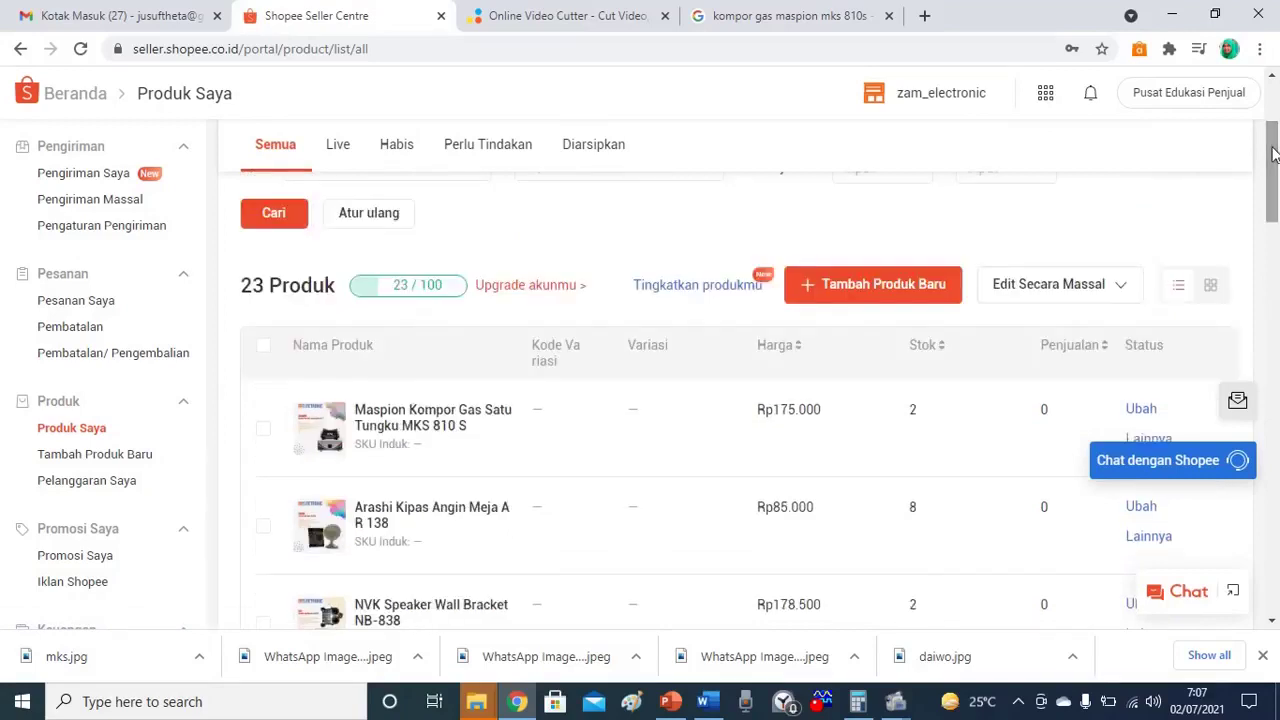